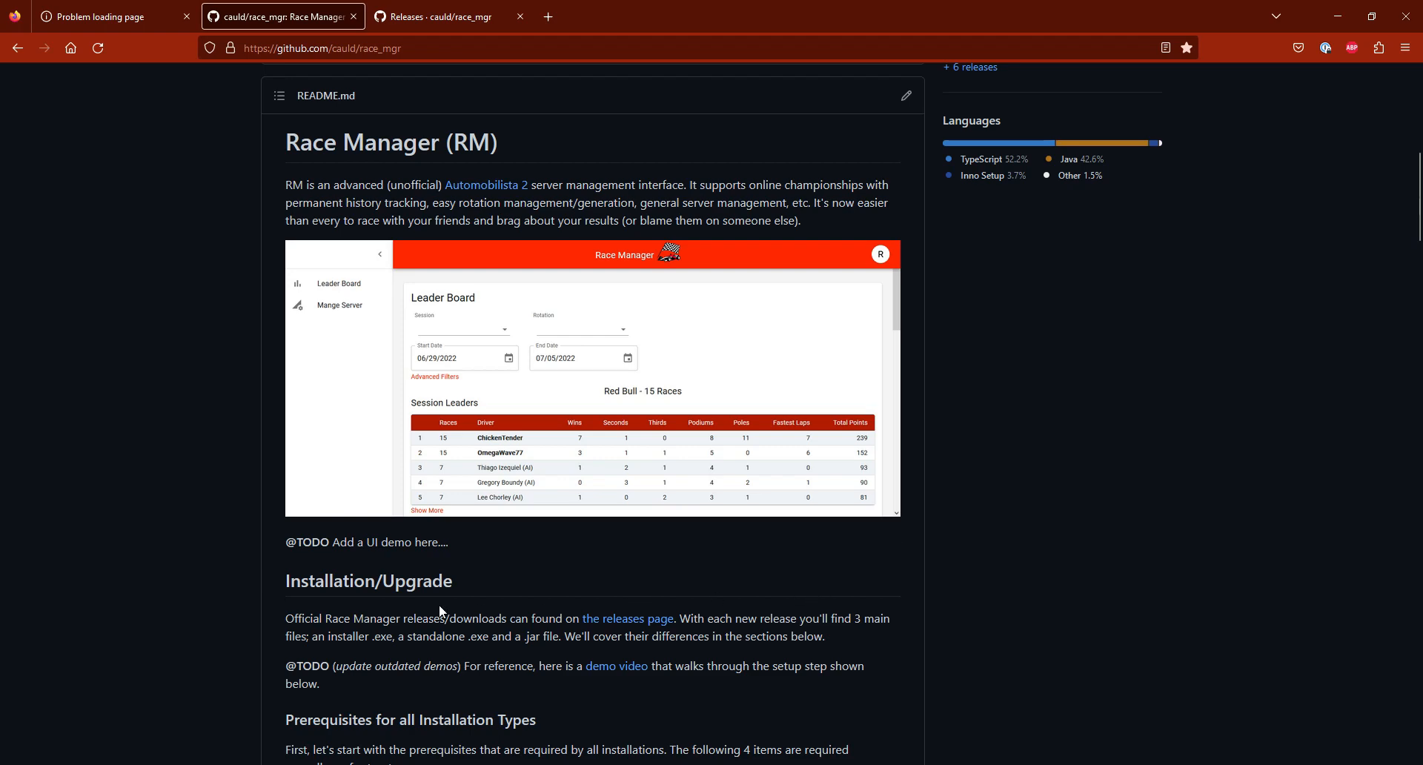
Step: Review the Race Manager README overview and installation section, and examine the downloadable assets on the releases page
scroll(441, 603, down, 2)
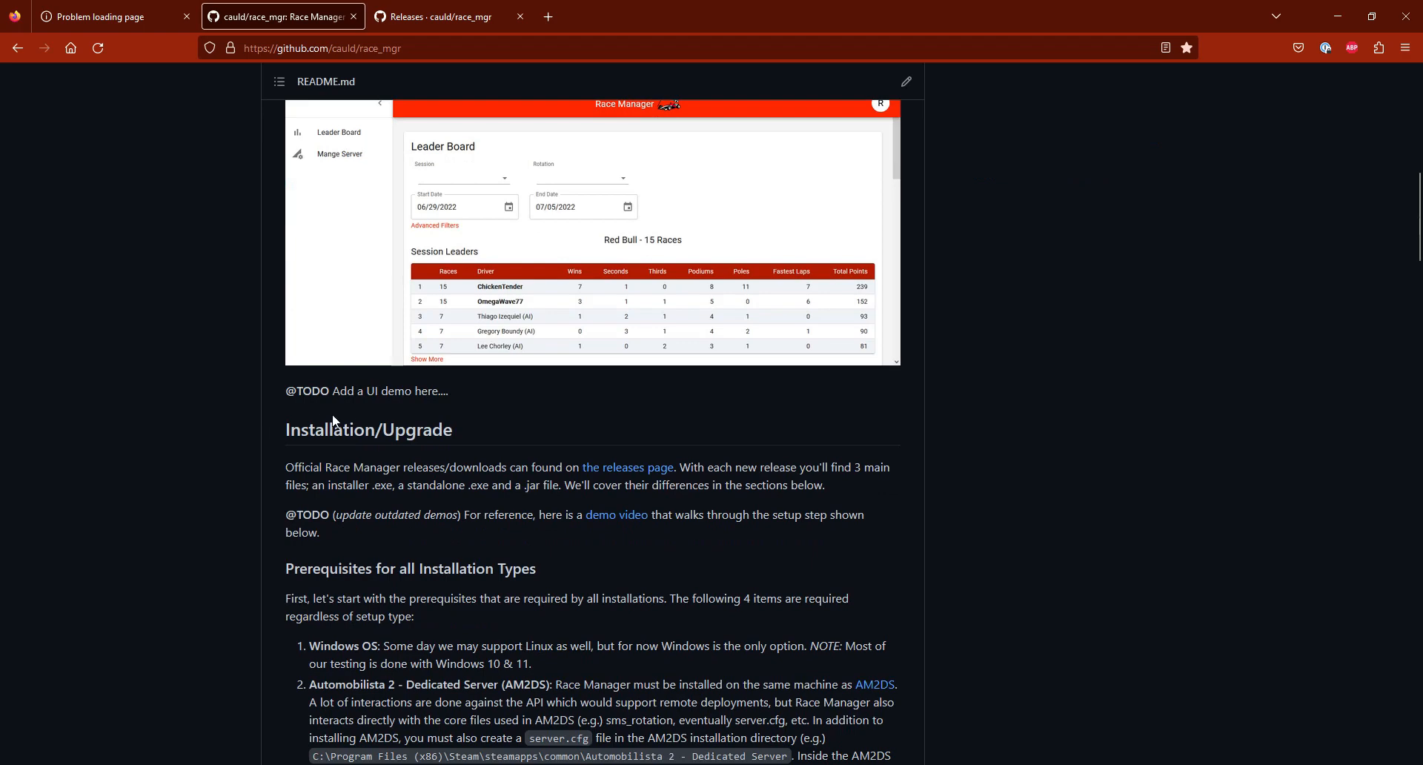
scroll(342, 446, up, 3)
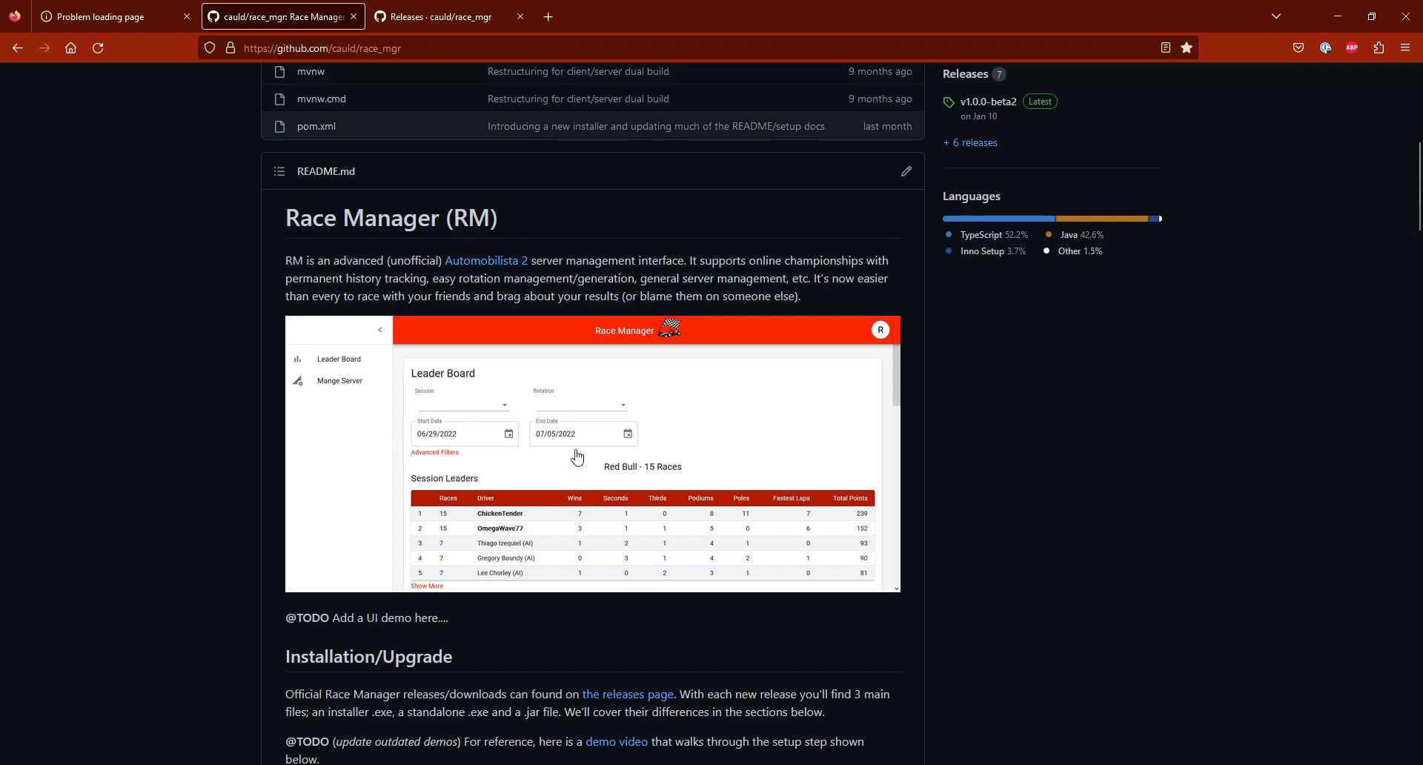
scroll(546, 619, down, 2)
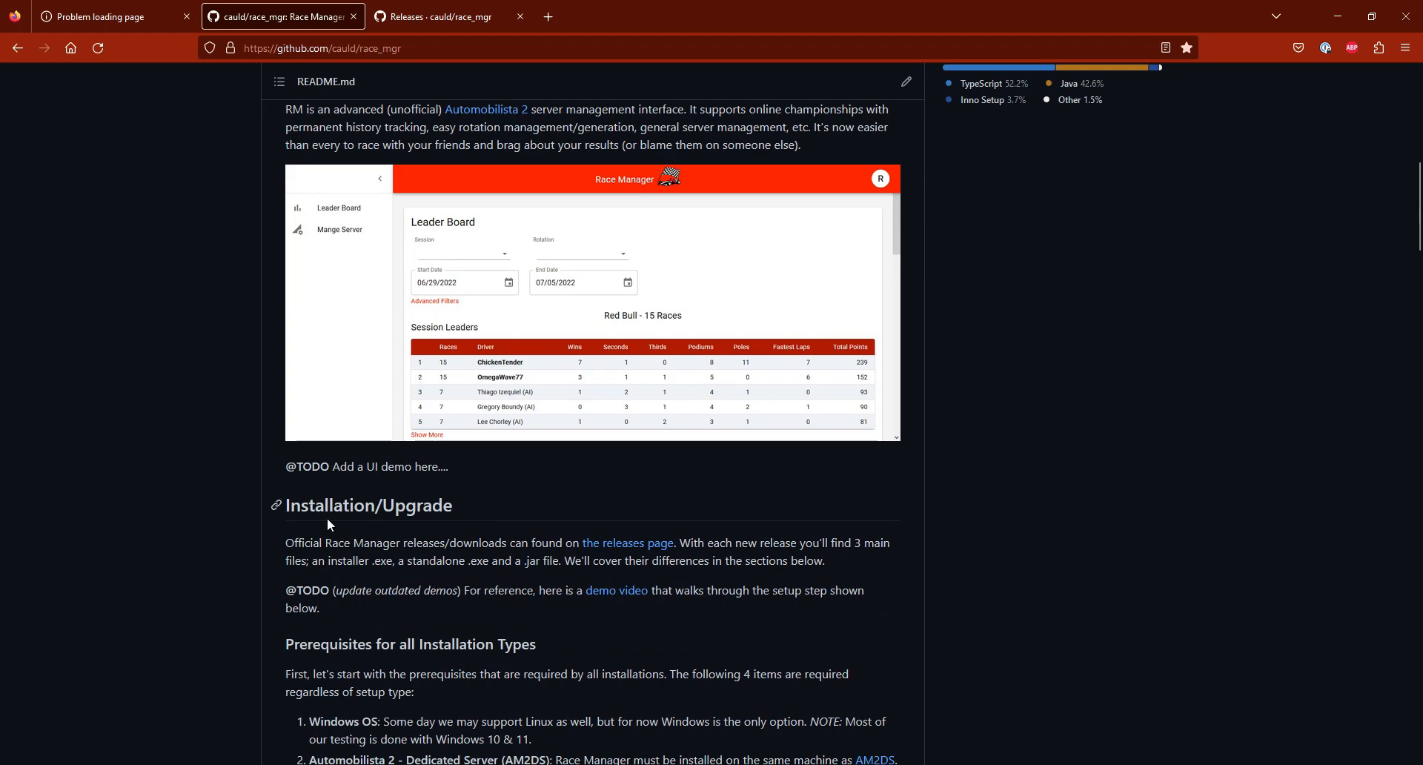
scroll(586, 404, down, 3)
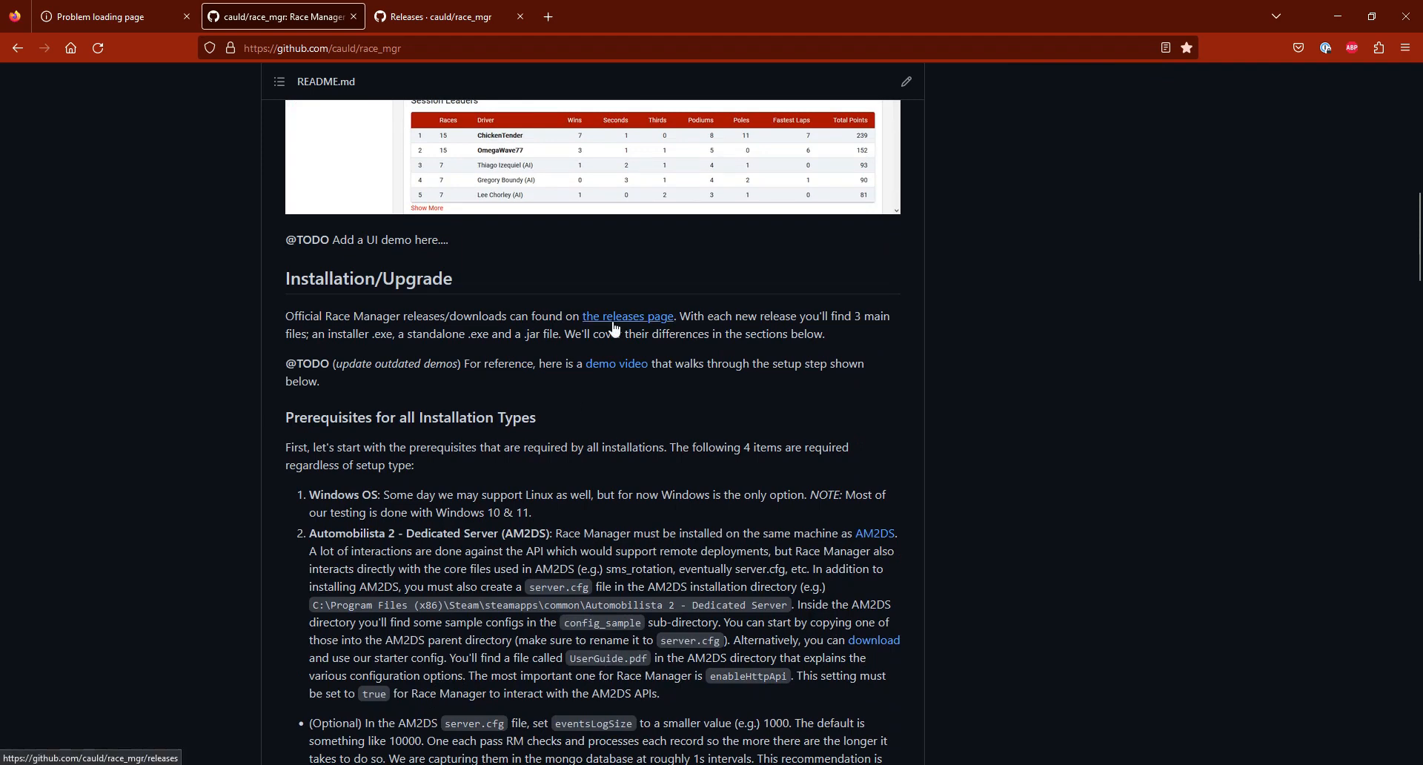
click(459, 21)
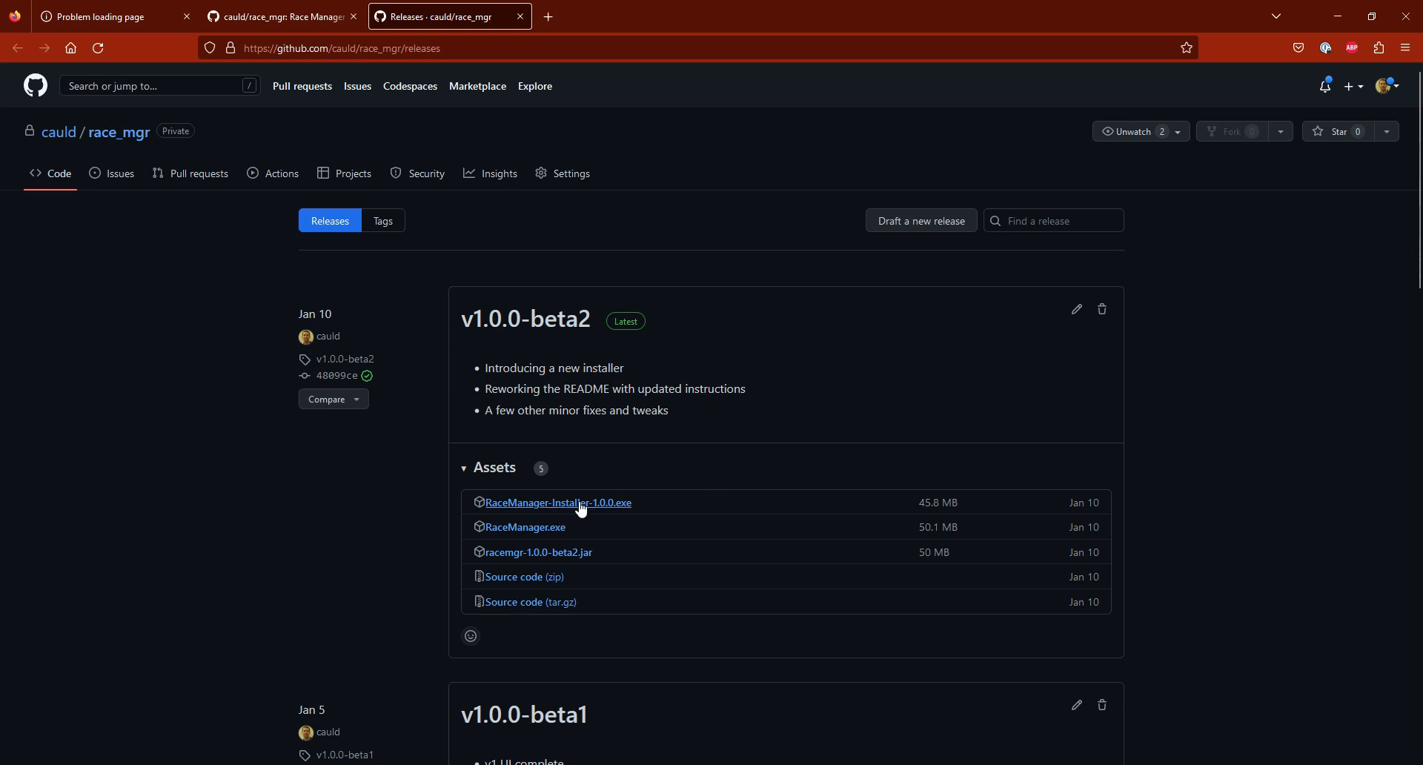
click(253, 23)
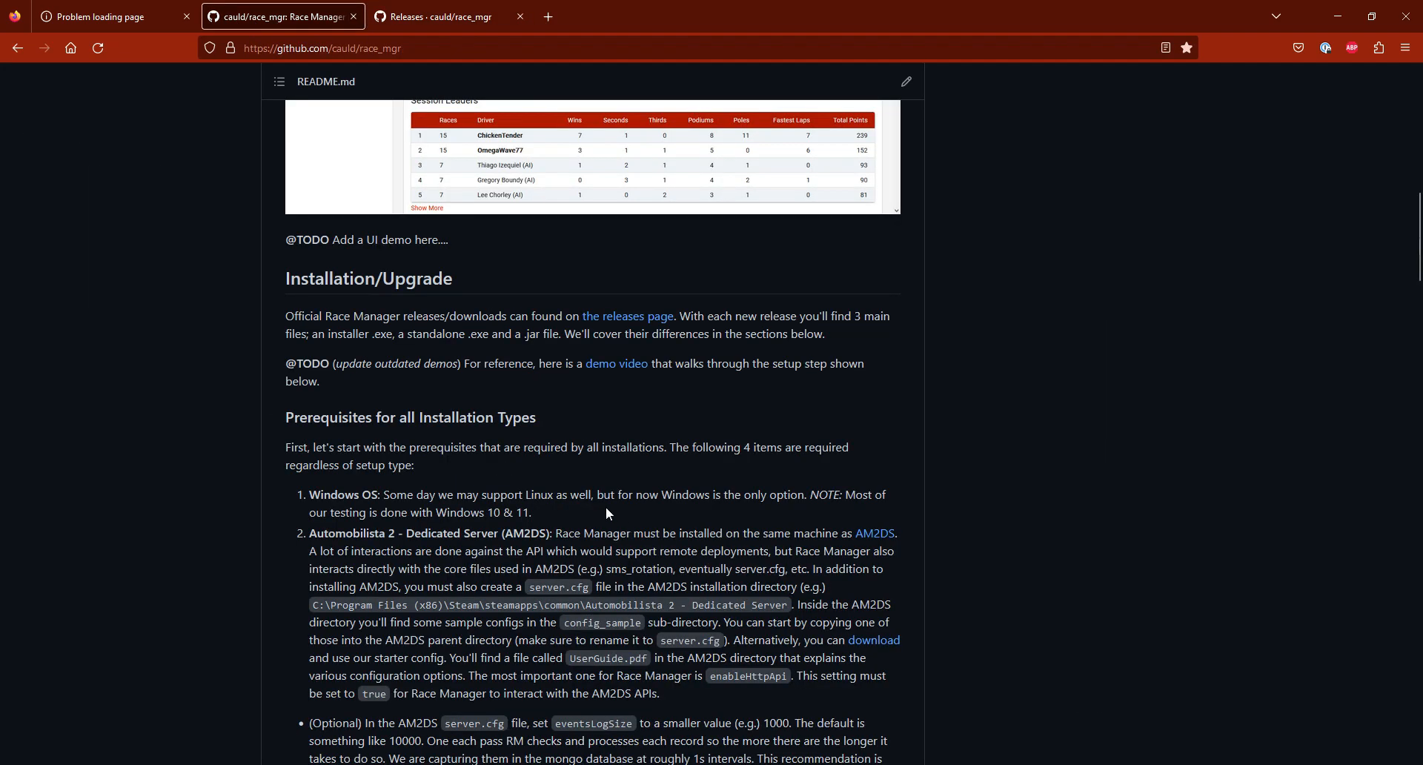
Step: Read the prerequisites for all installation types and check the Automobilista 2 and Dedicated Server entries in the Steam library
scroll(580, 510, down, 1)
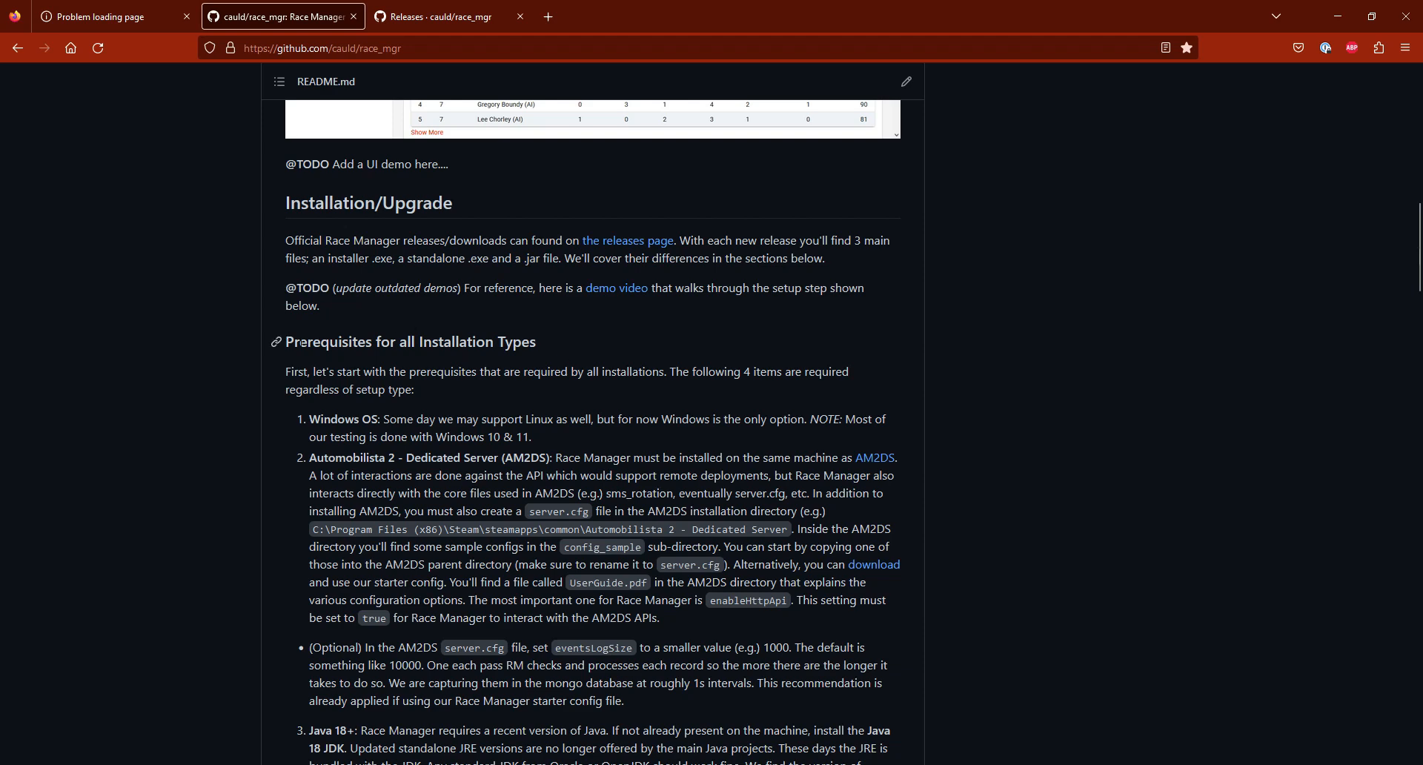
scroll(597, 368, down, 1)
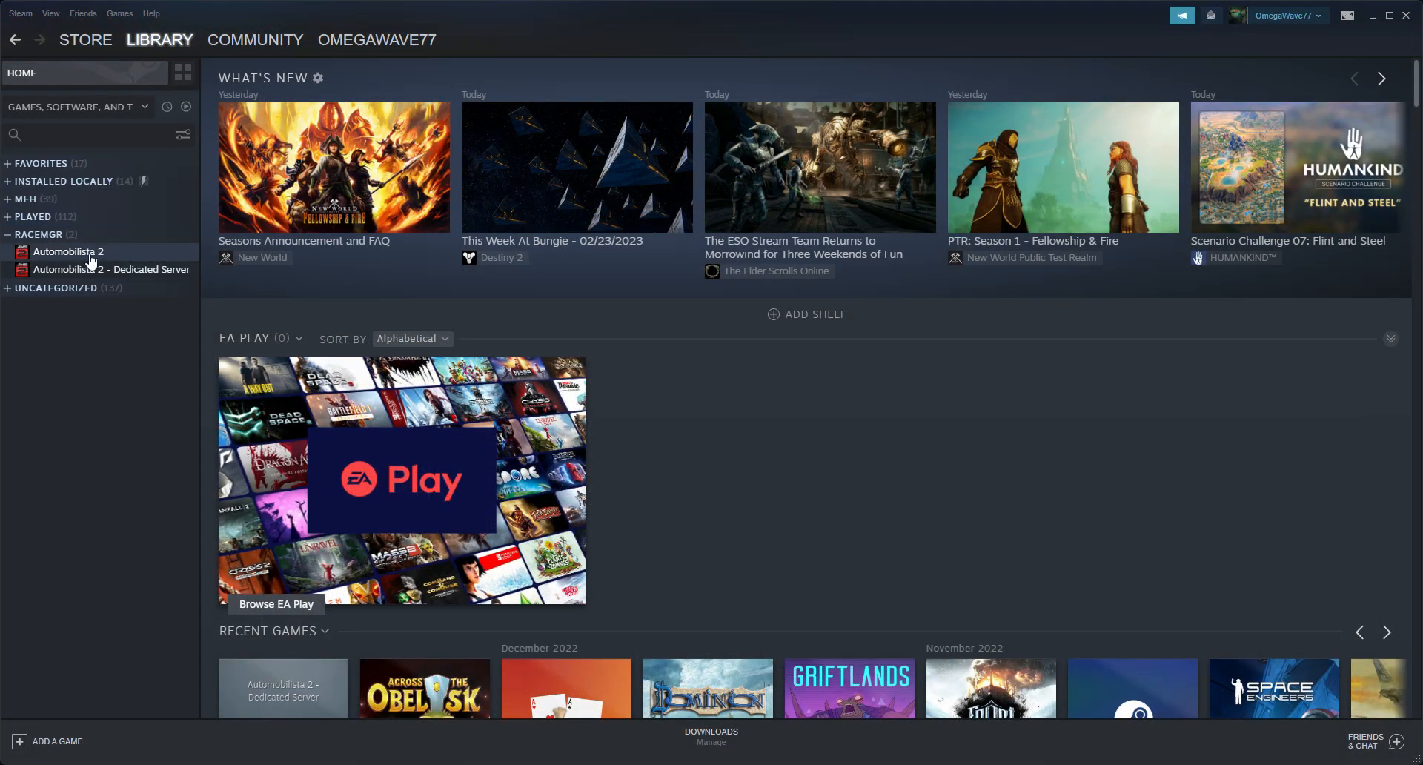
mouse_move(148, 46)
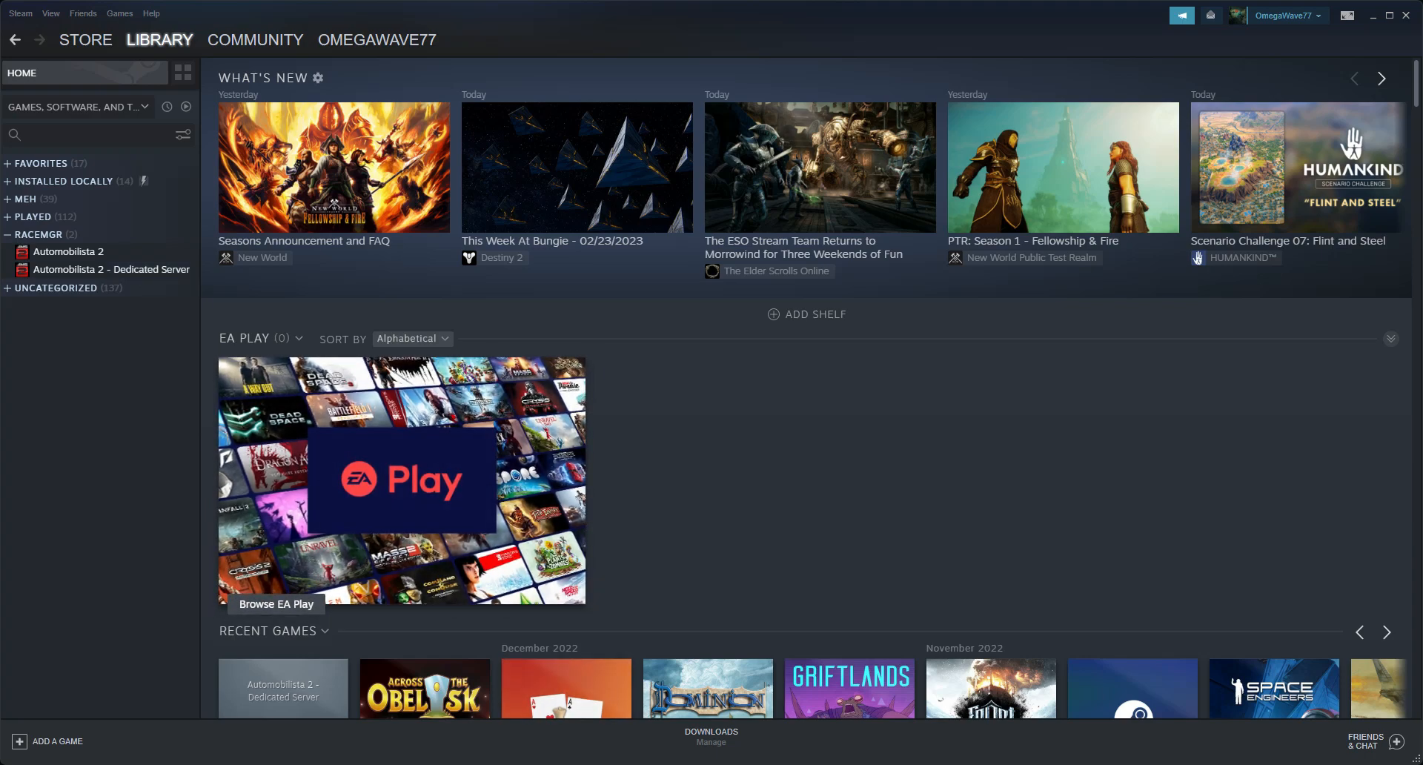
key(alt+Tab)
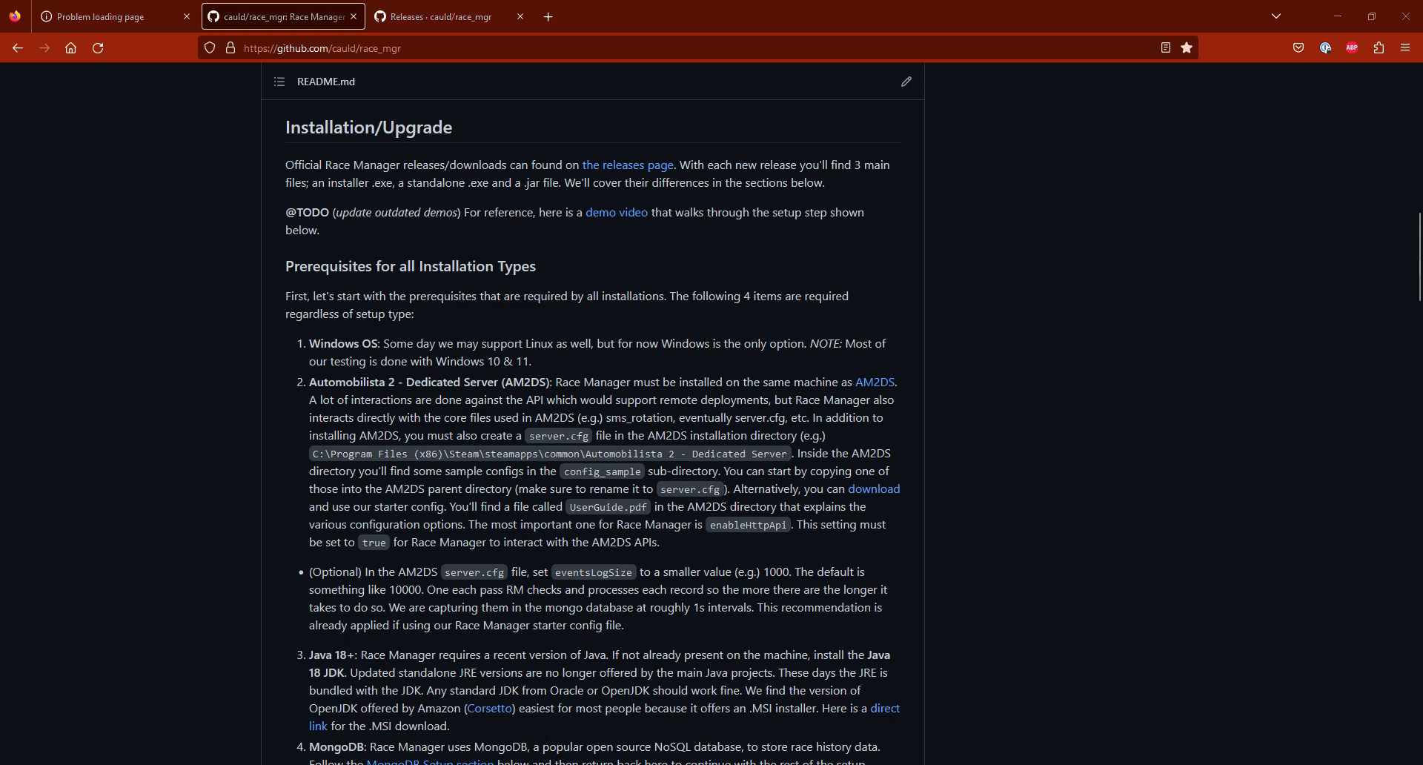
Step: Check the Automobilista 2 - Dedicated Server folder in File Explorer for the server.cfg file
key(alt+Tab)
click(581, 104)
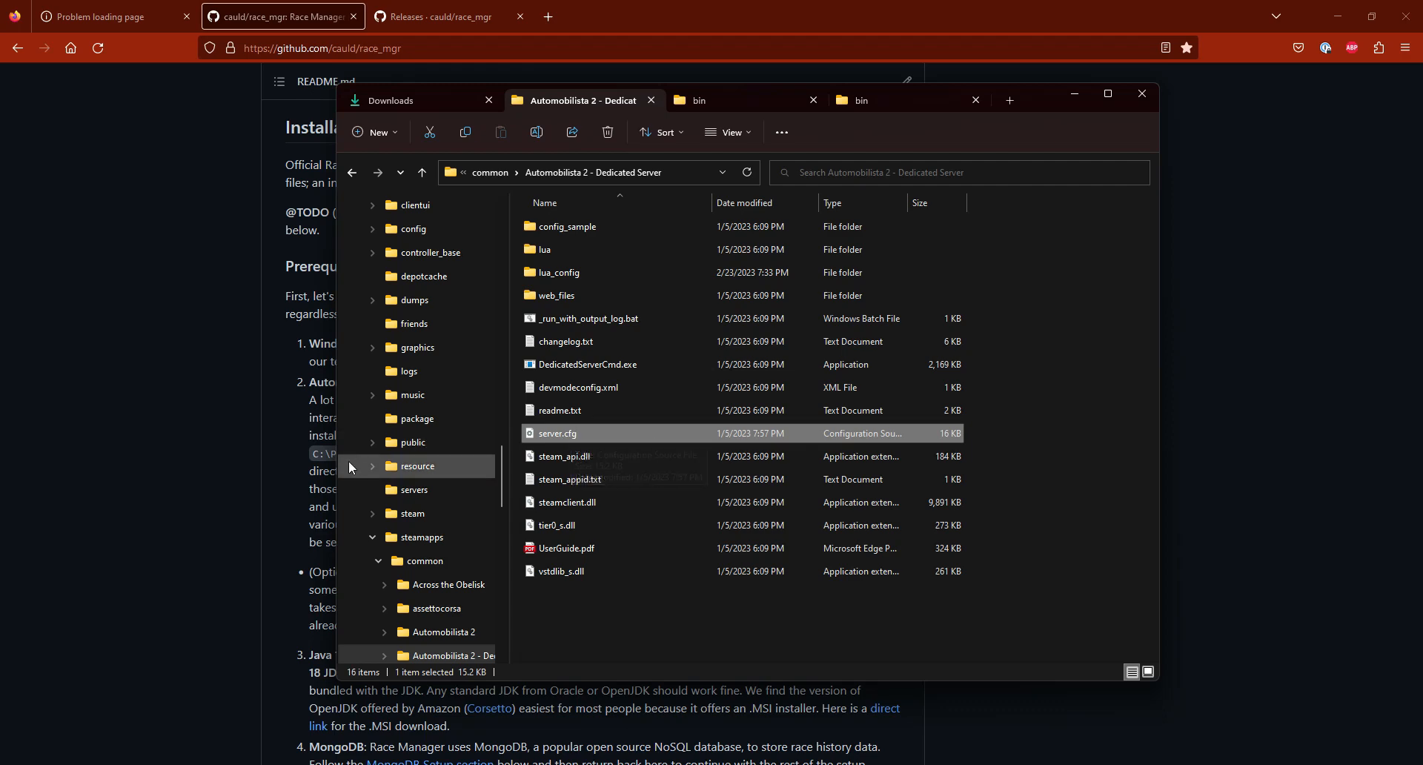
click(300, 468)
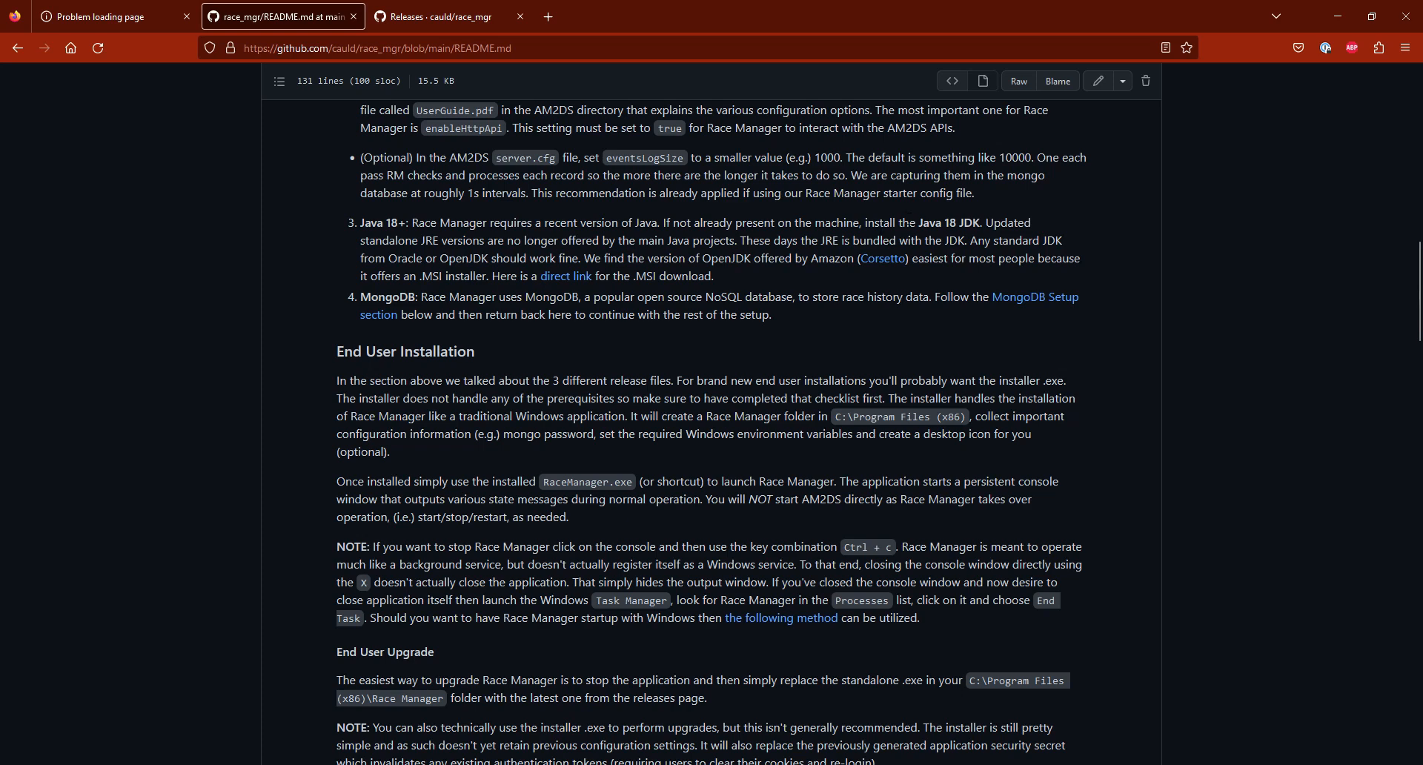
Step: Read the Java 18+ and MongoDB prerequisites in the README and go to the linked MongoDB Setup section
double_click(713, 258)
scroll(514, 288, down, 2)
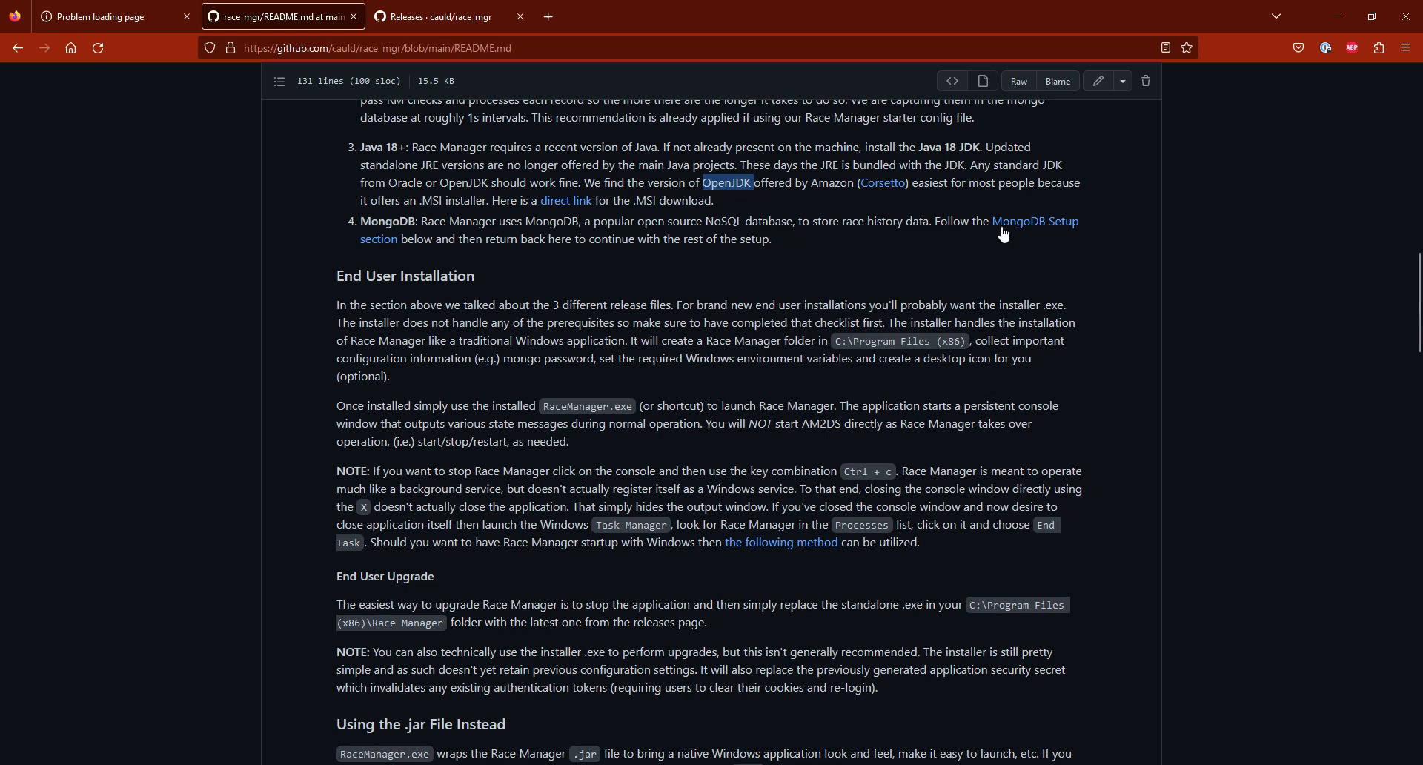
click(1034, 226)
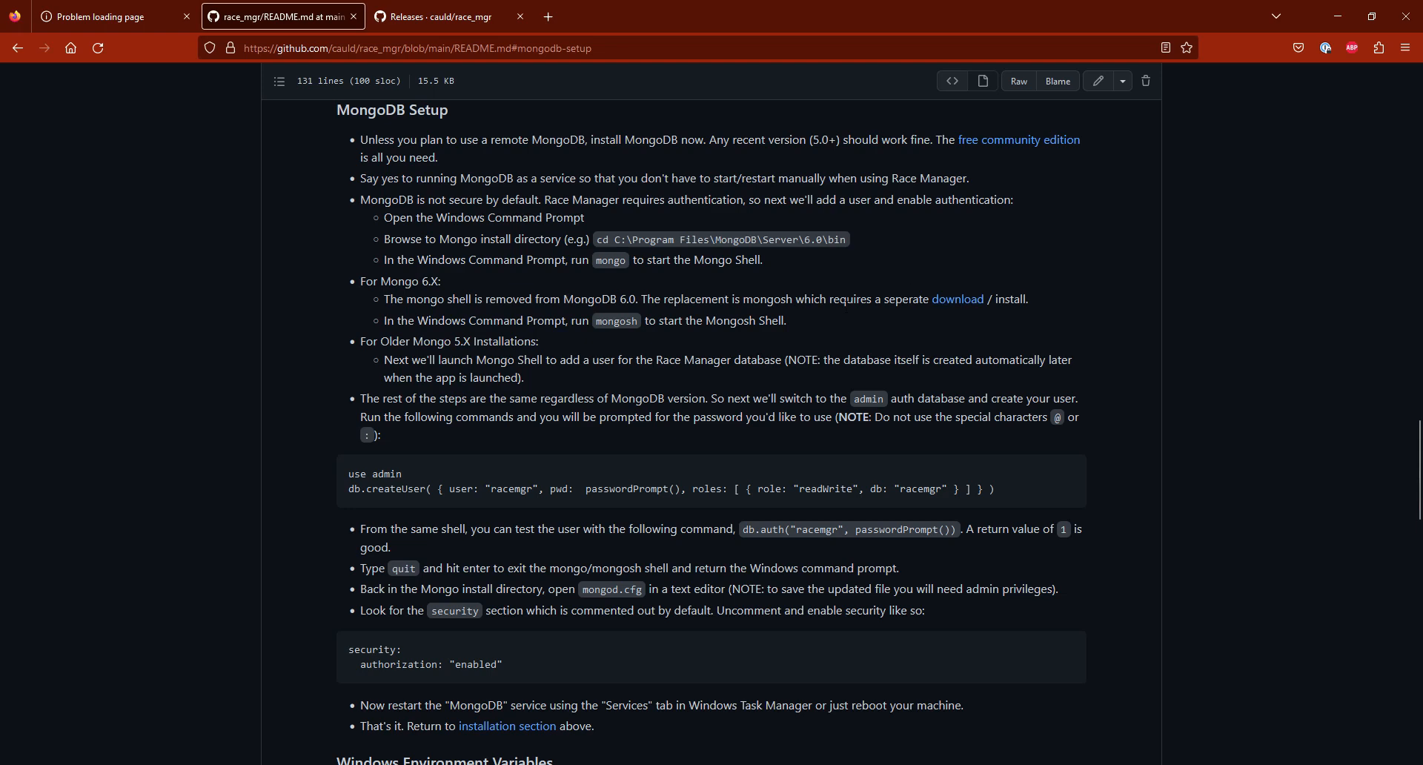
Step: Launch mongosh.exe from the mongosh bin folder in File Explorer and connect using the default connection string
click(549, 764)
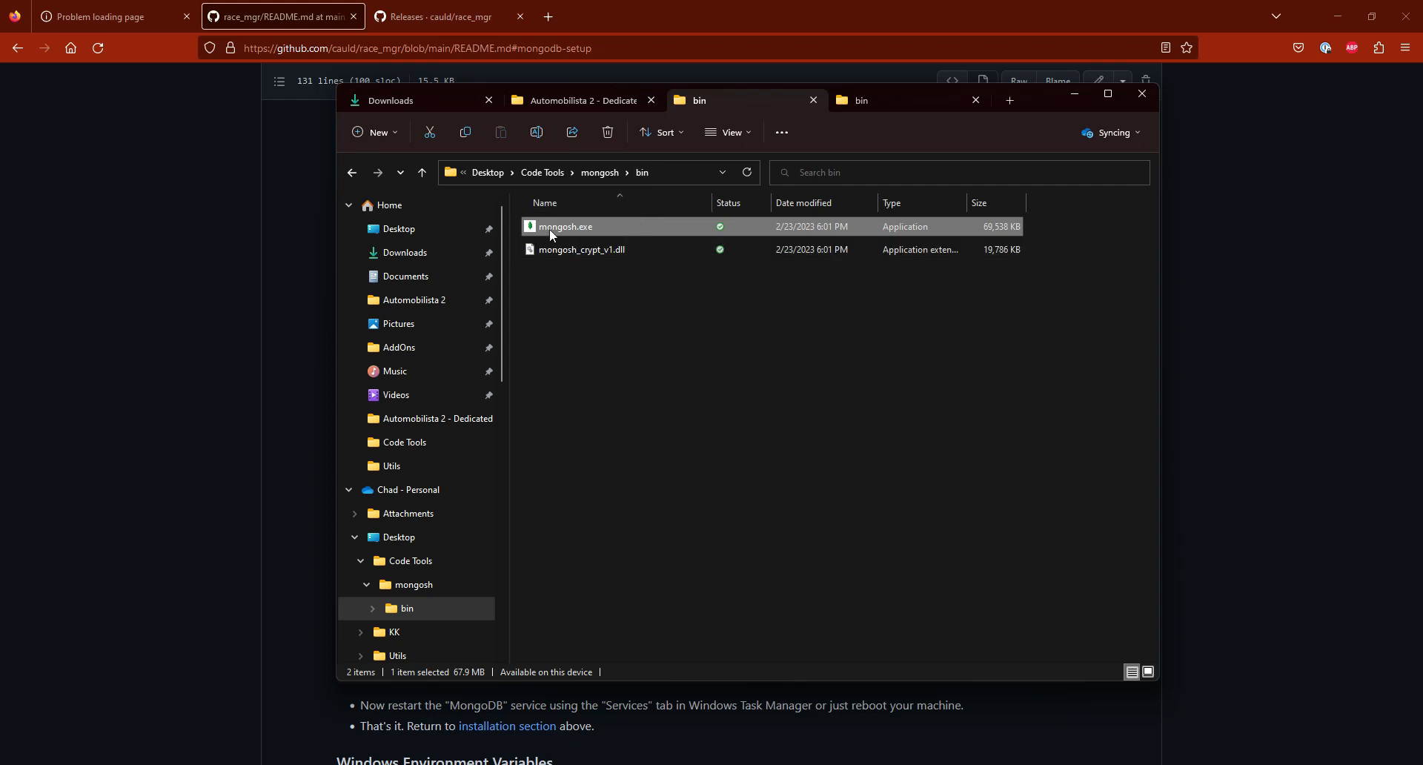
mouse_move(596, 227)
double_click(629, 225)
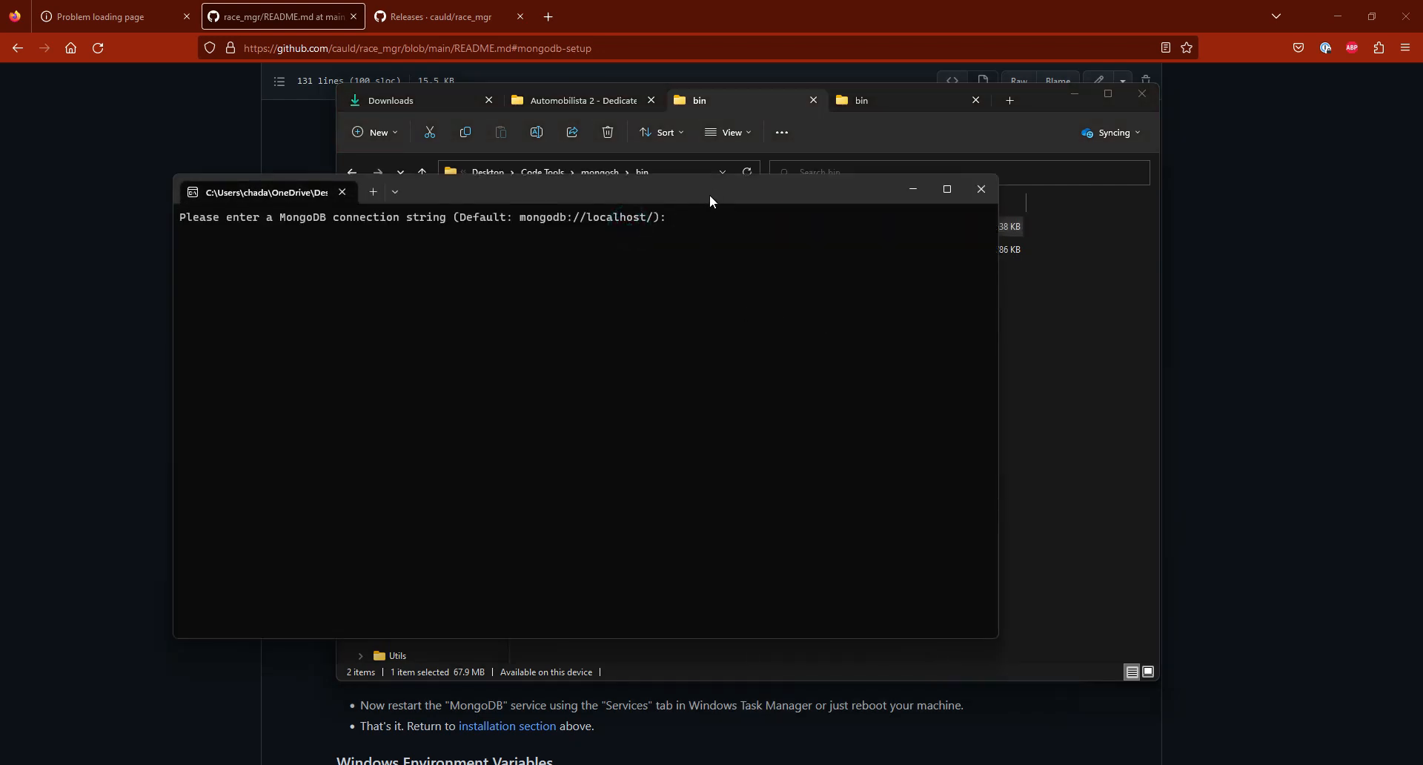
drag(713, 190, 766, 182)
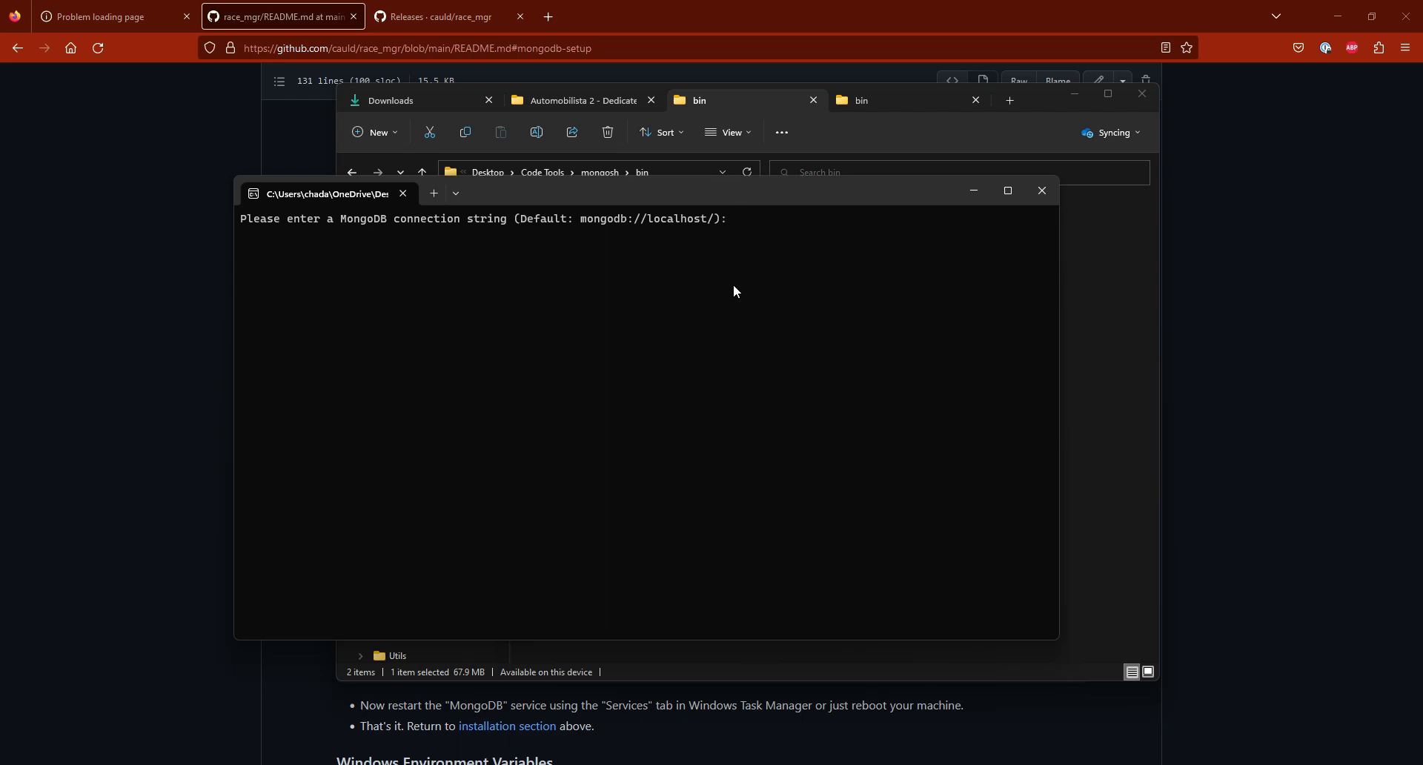
key(Return)
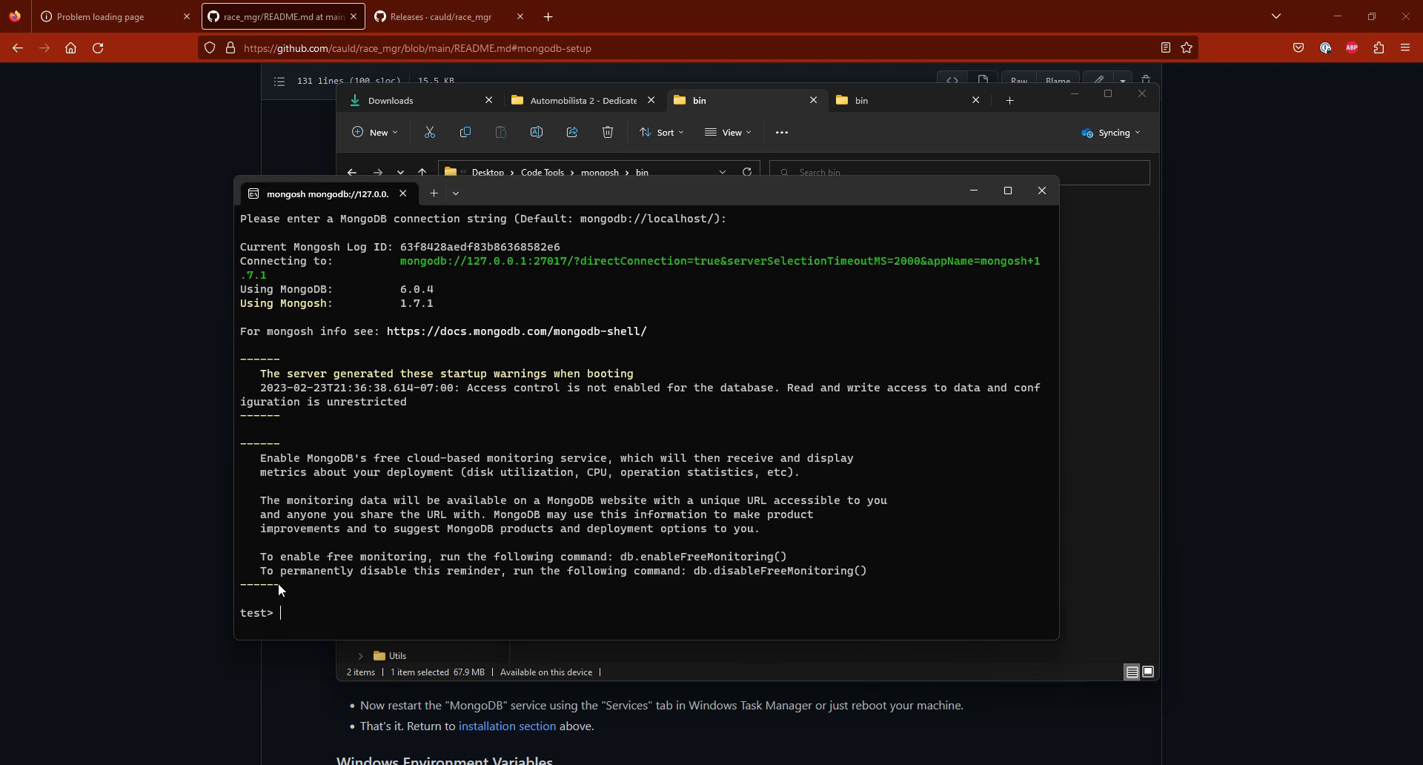
drag(630, 180, 679, 156)
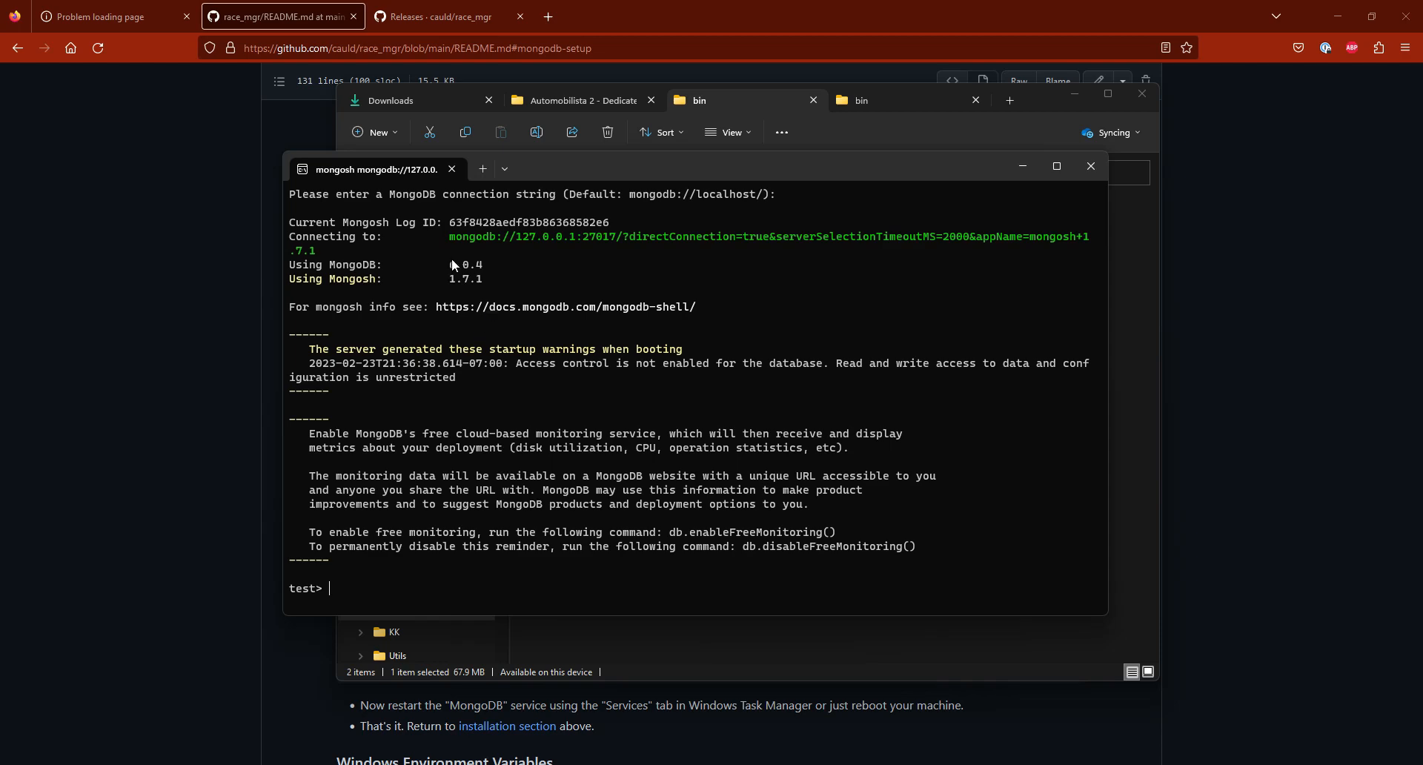
Step: Copy the README's commands into mongosh to switch to the admin database and create user racemgr with the readWrite role on the racemgr database
click(169, 225)
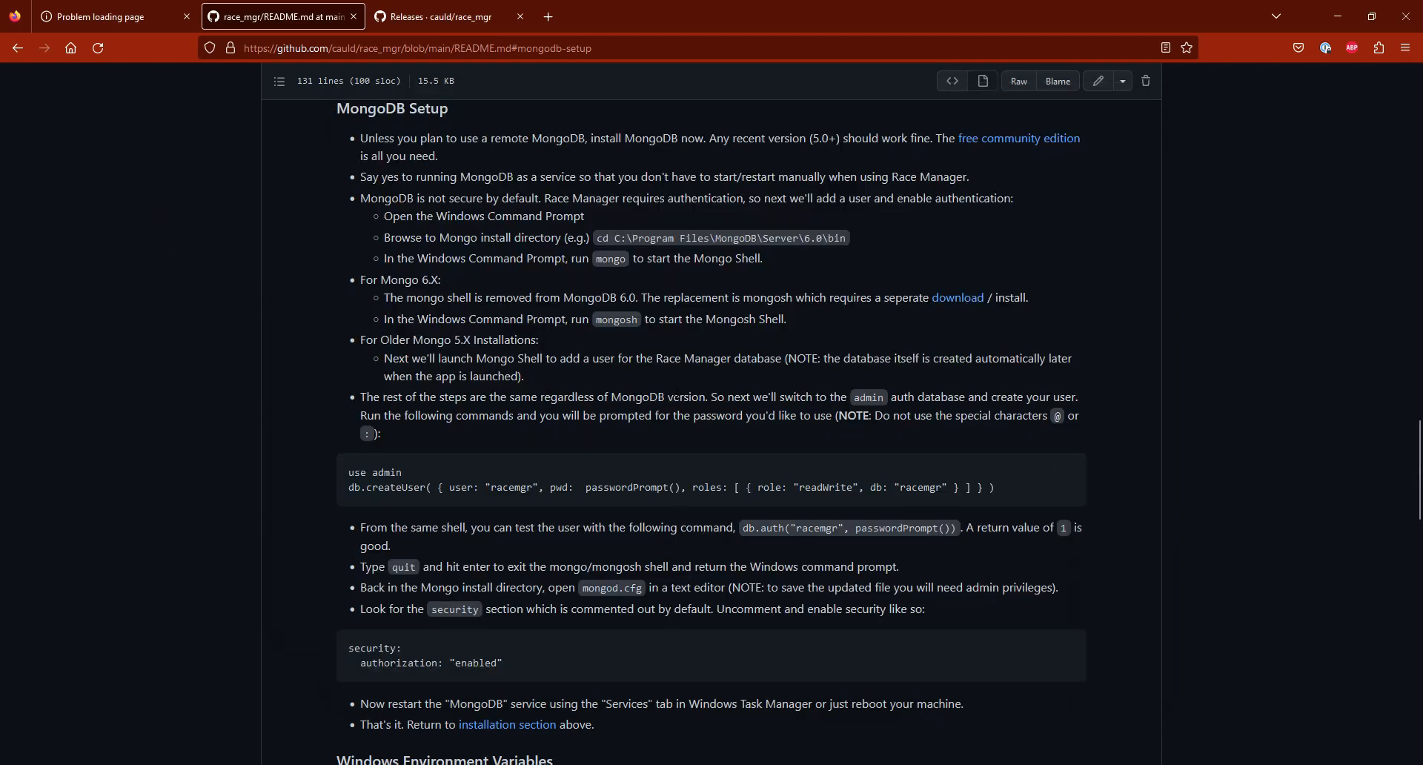
scroll(778, 386, down, 2)
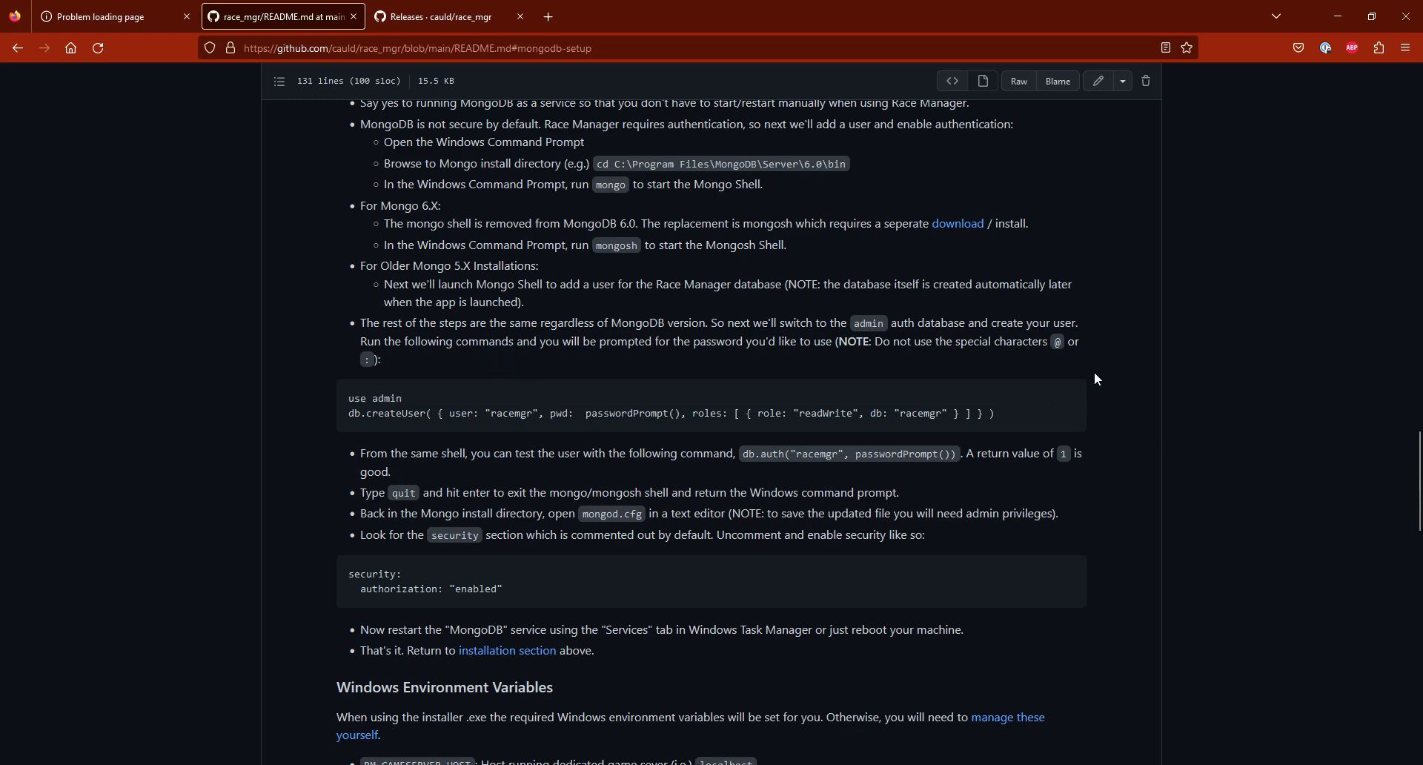
click(1068, 398)
click(1067, 404)
mouse_move(767, 764)
click(768, 708)
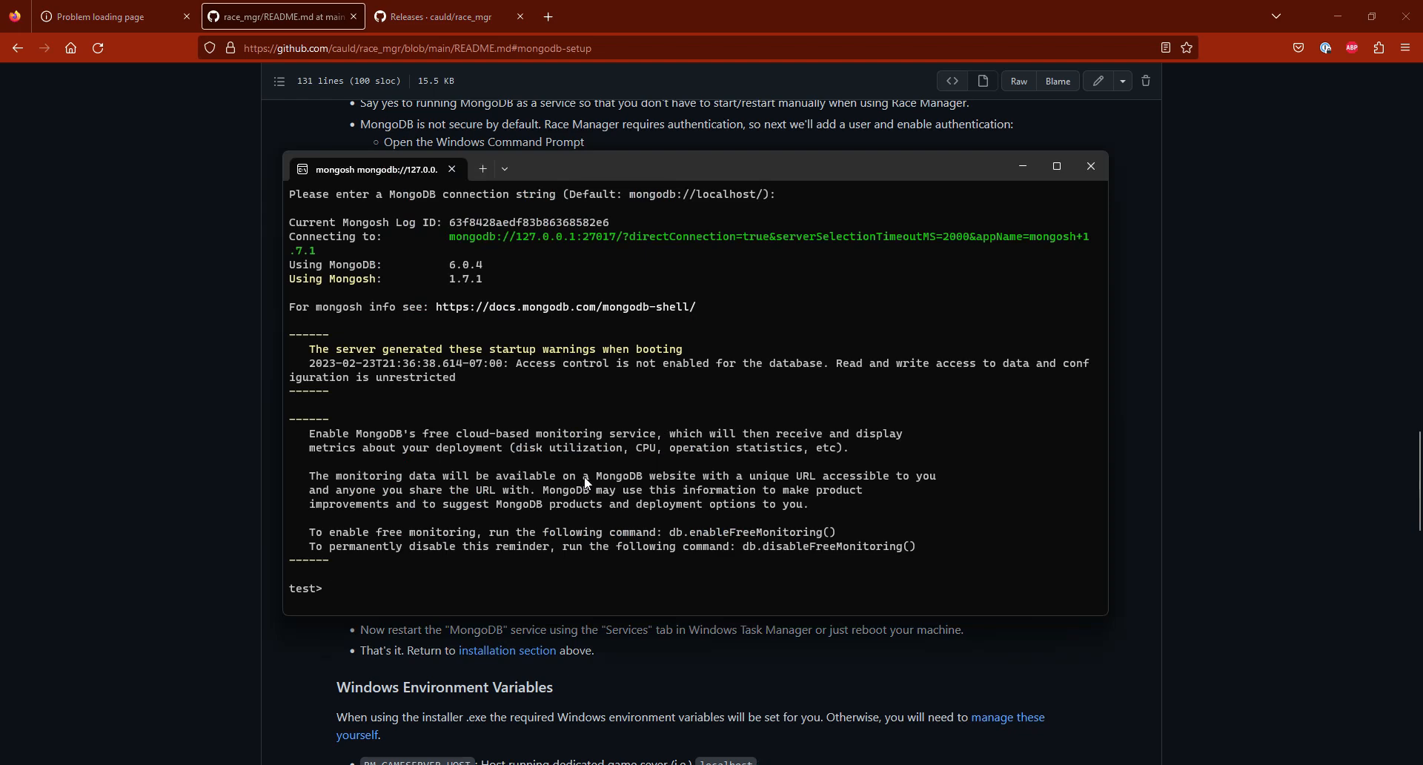
key(ctrl+v)
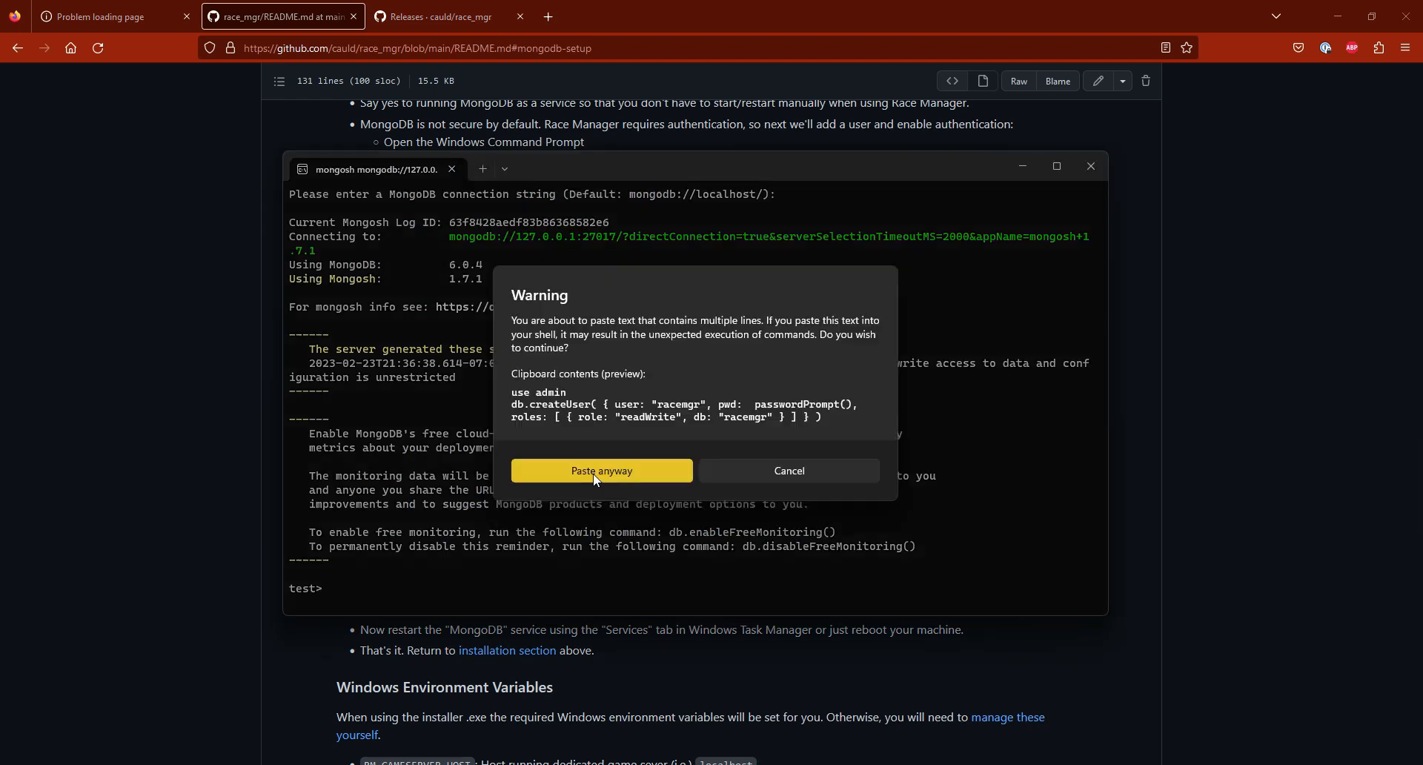
click(616, 474)
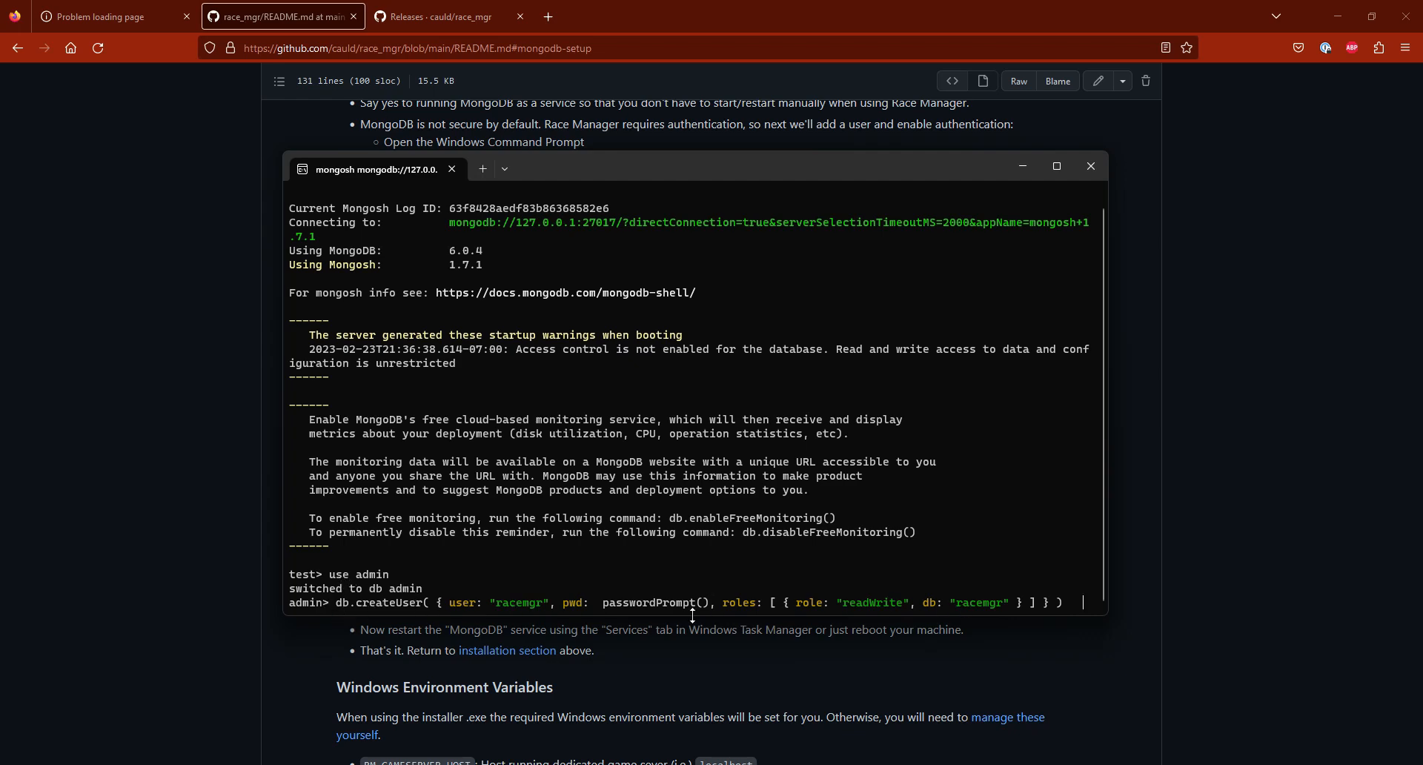
key(Return)
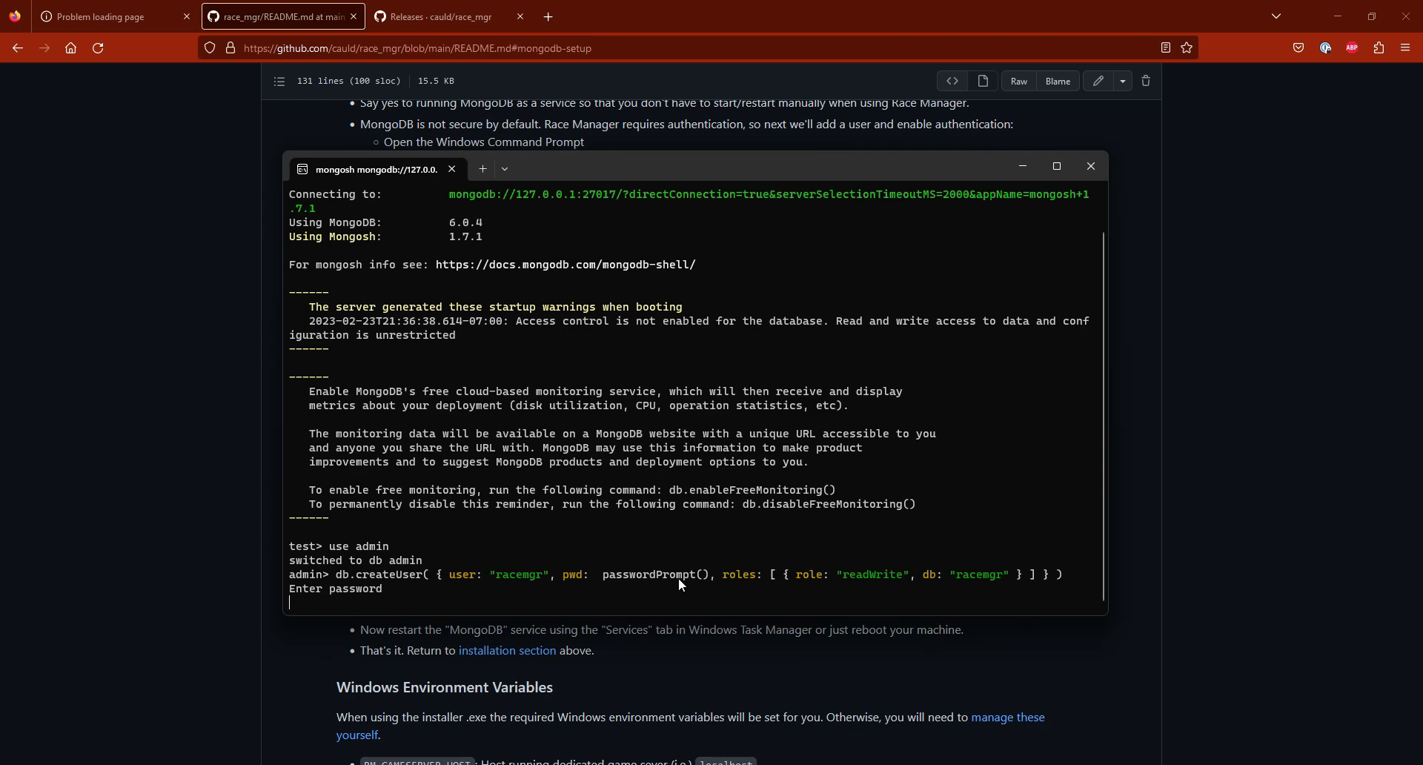
Step: Check the README's note on disallowed password characters and enter the new database user's password in mongosh
click(203, 495)
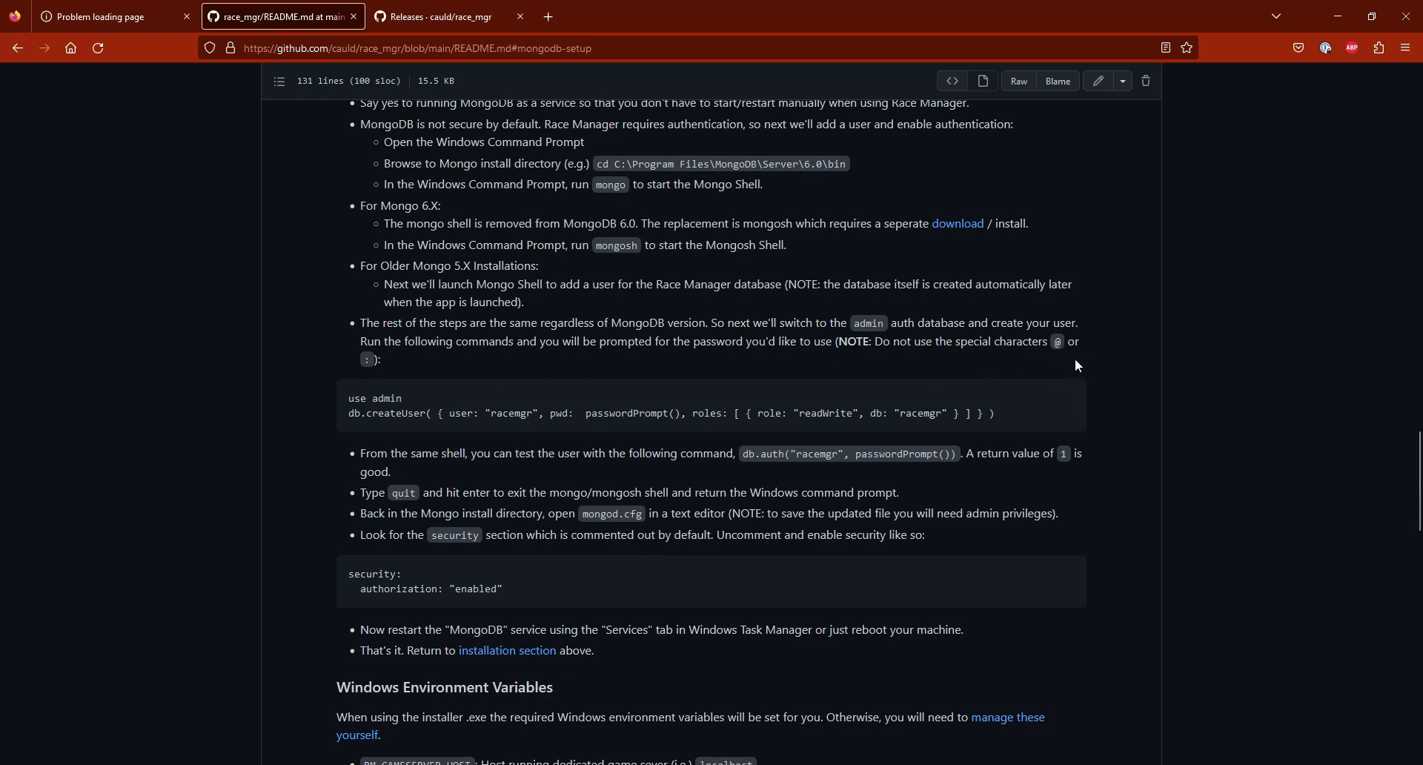
key(alt+Tab)
text(*****)
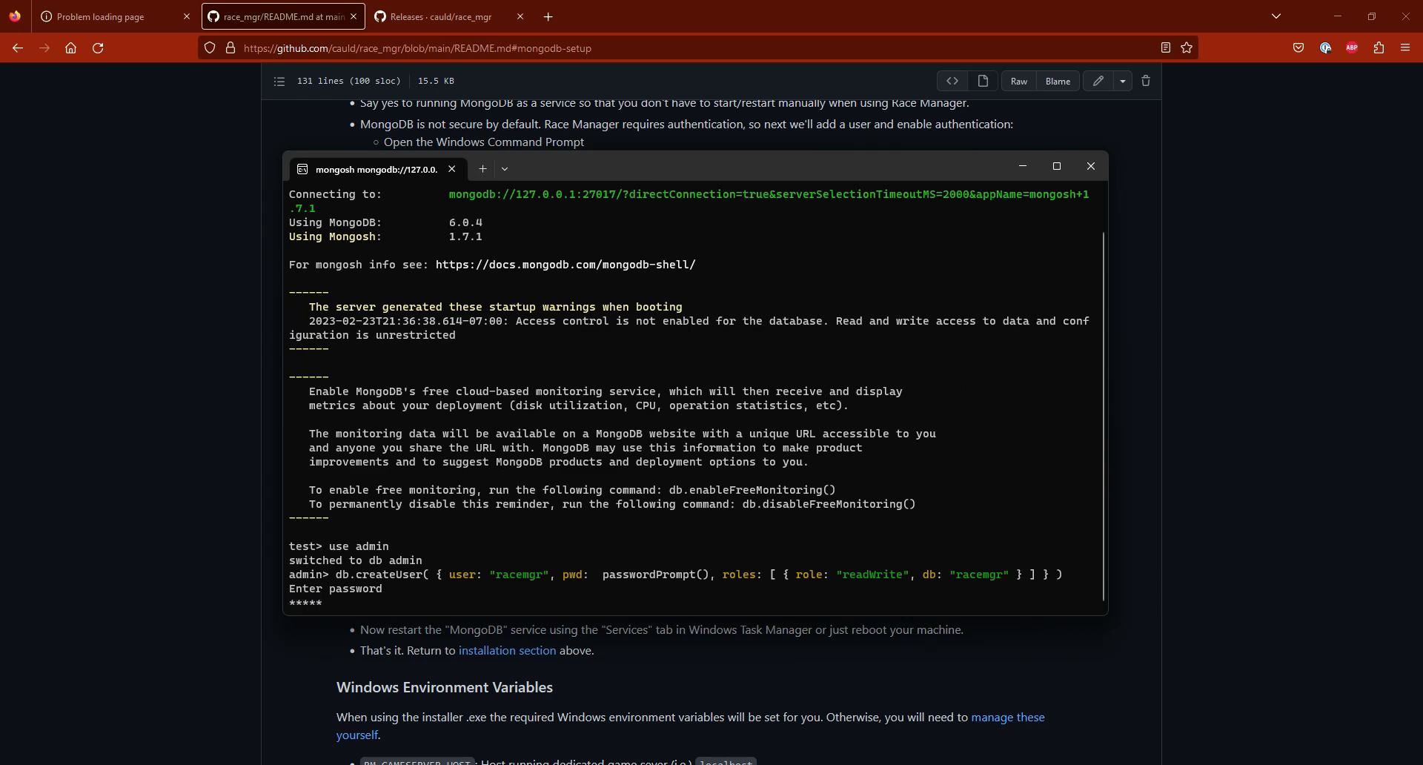
key(Return)
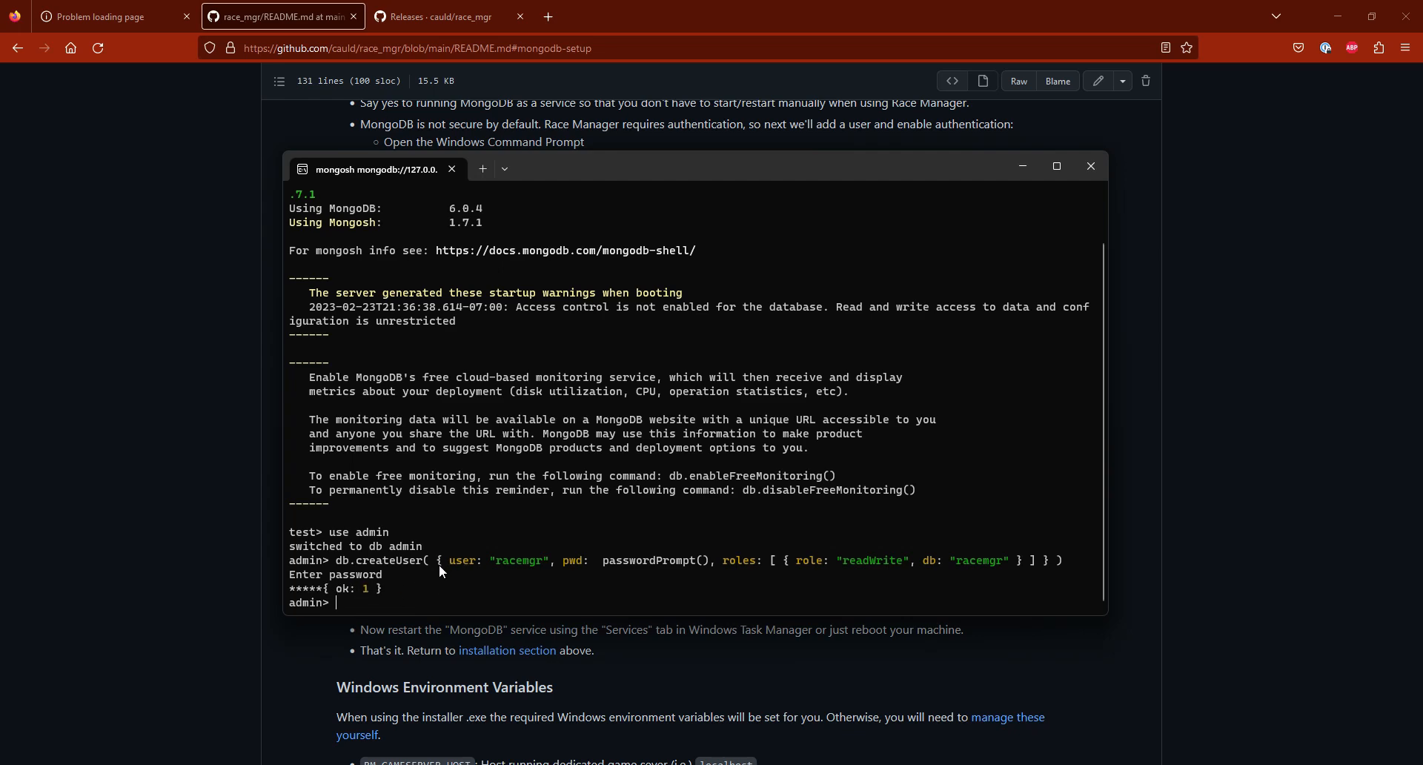
Step: Test the new user in mongosh by running db.auth("racemgr", passwordPrompt()) from the README and entering the account password
click(234, 482)
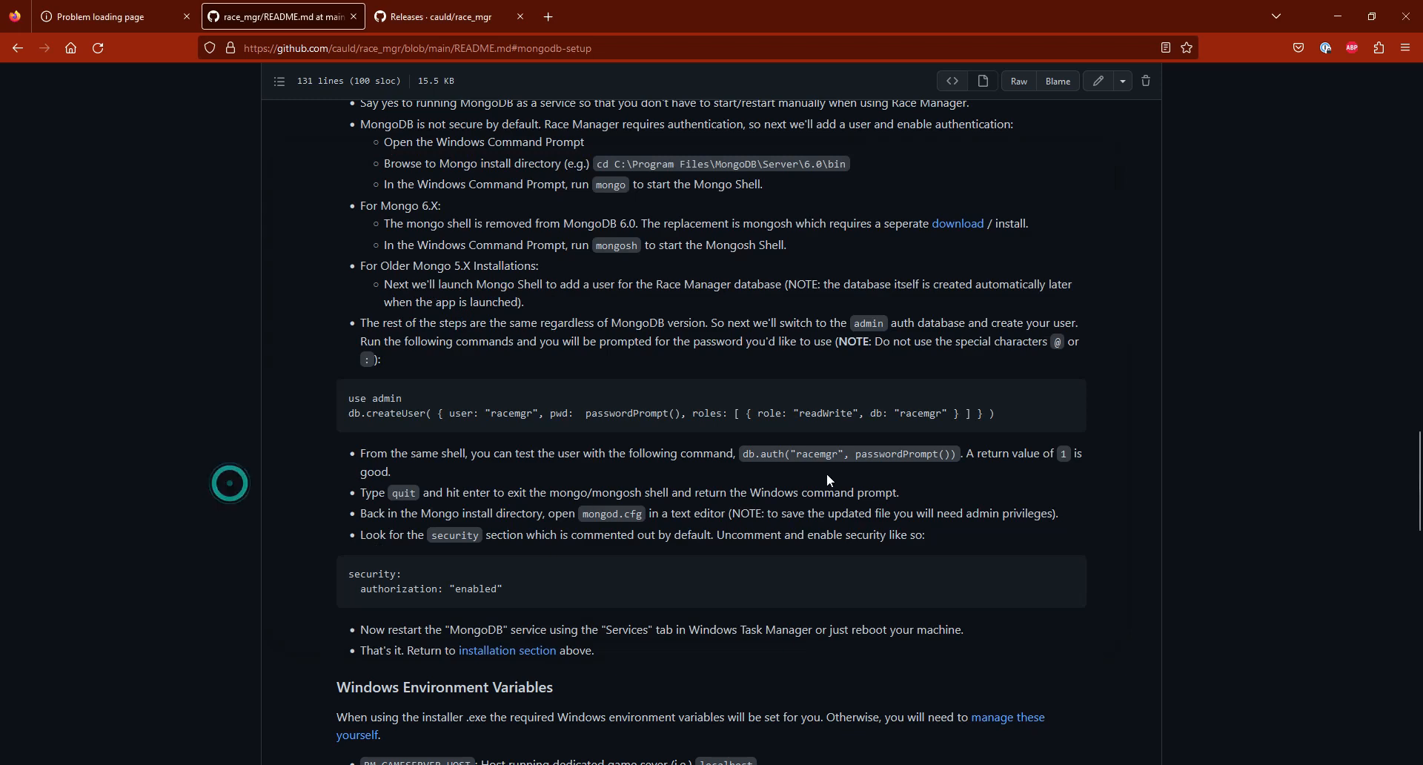
drag(743, 454, 957, 454)
key(ctrl+c)
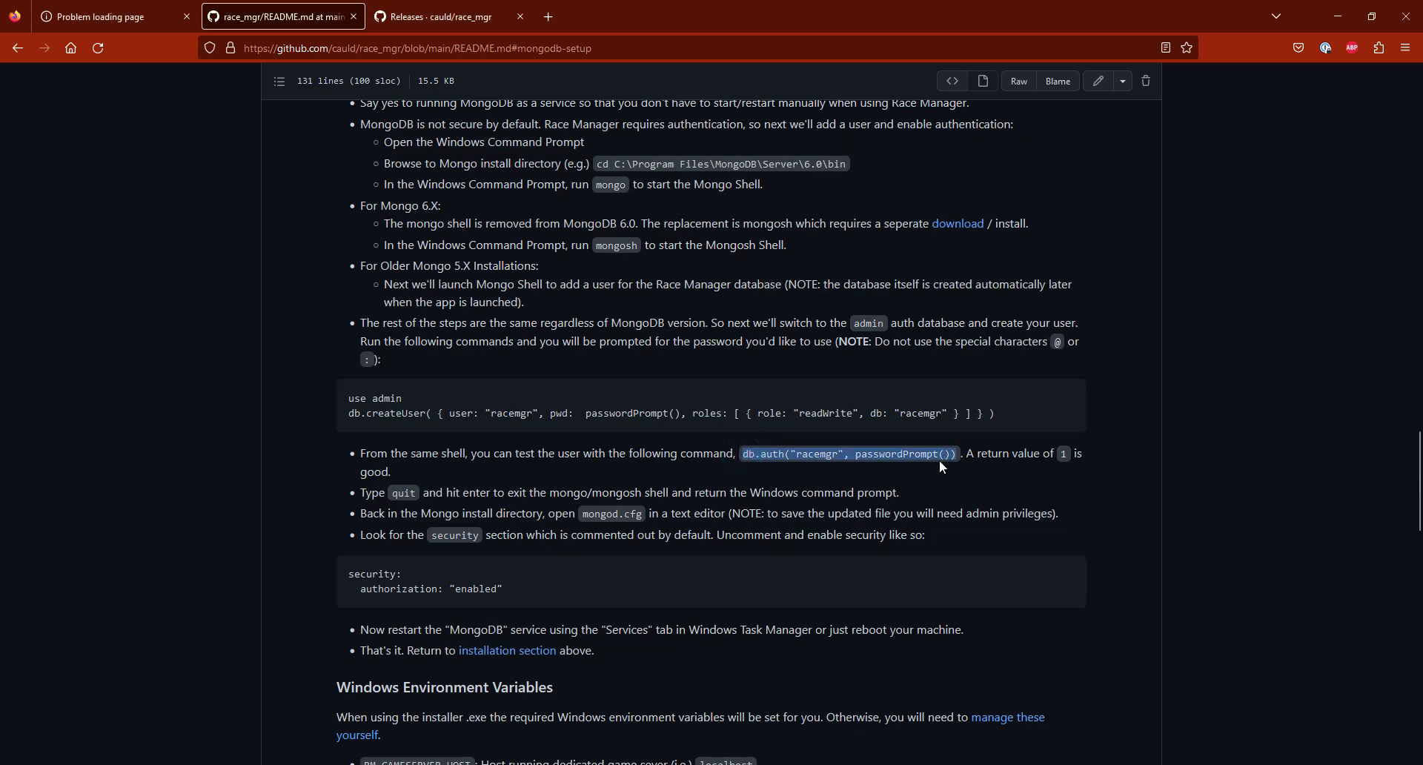
key(alt+Tab)
right_click(530, 547)
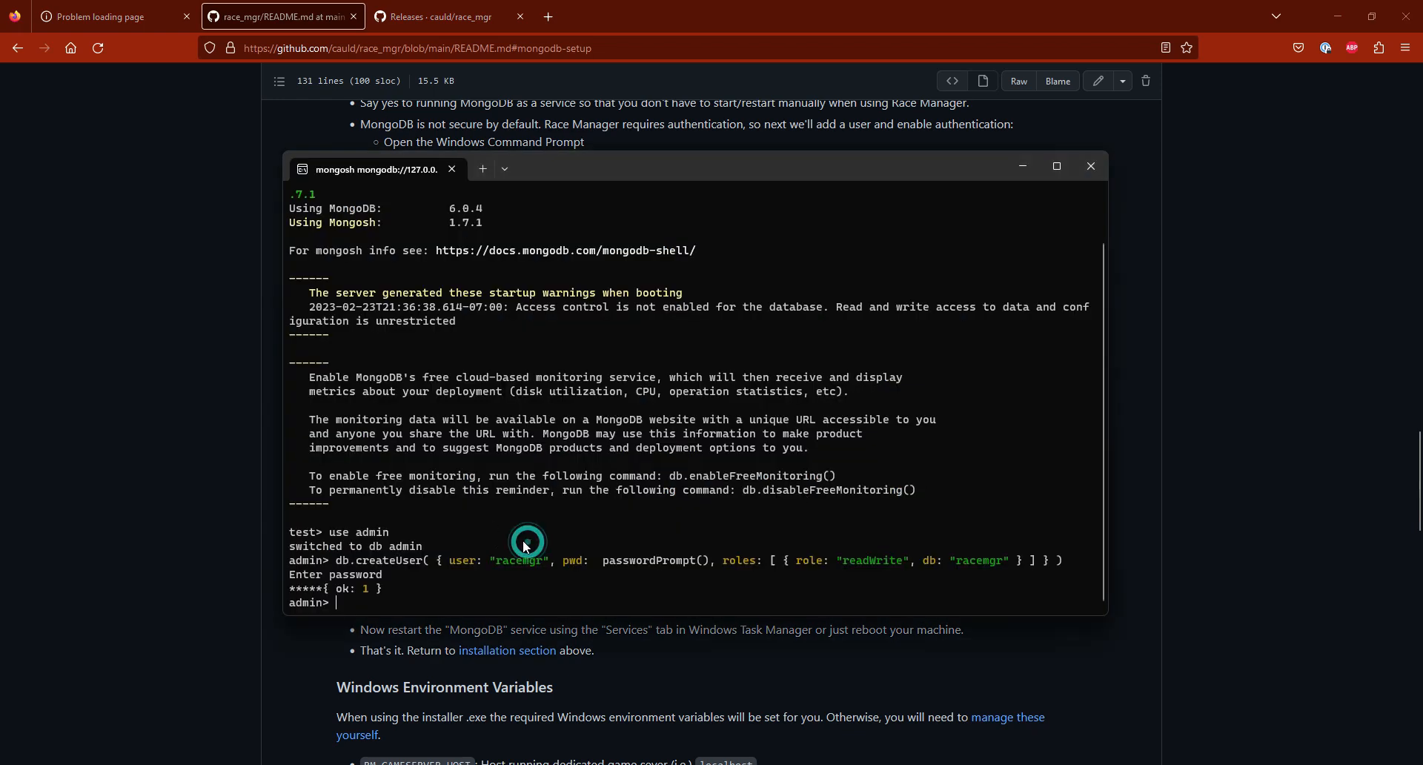
key(Return)
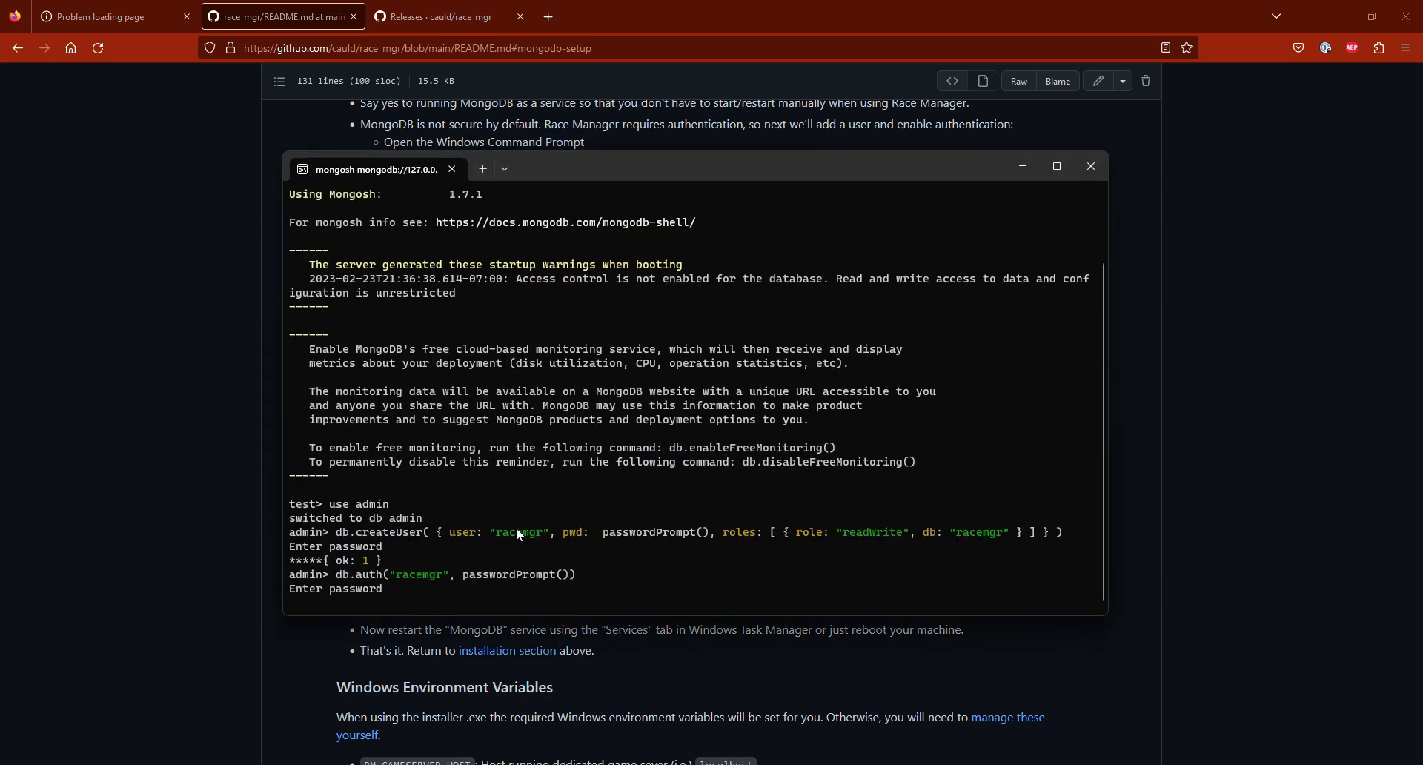
text(*****)
key(Return)
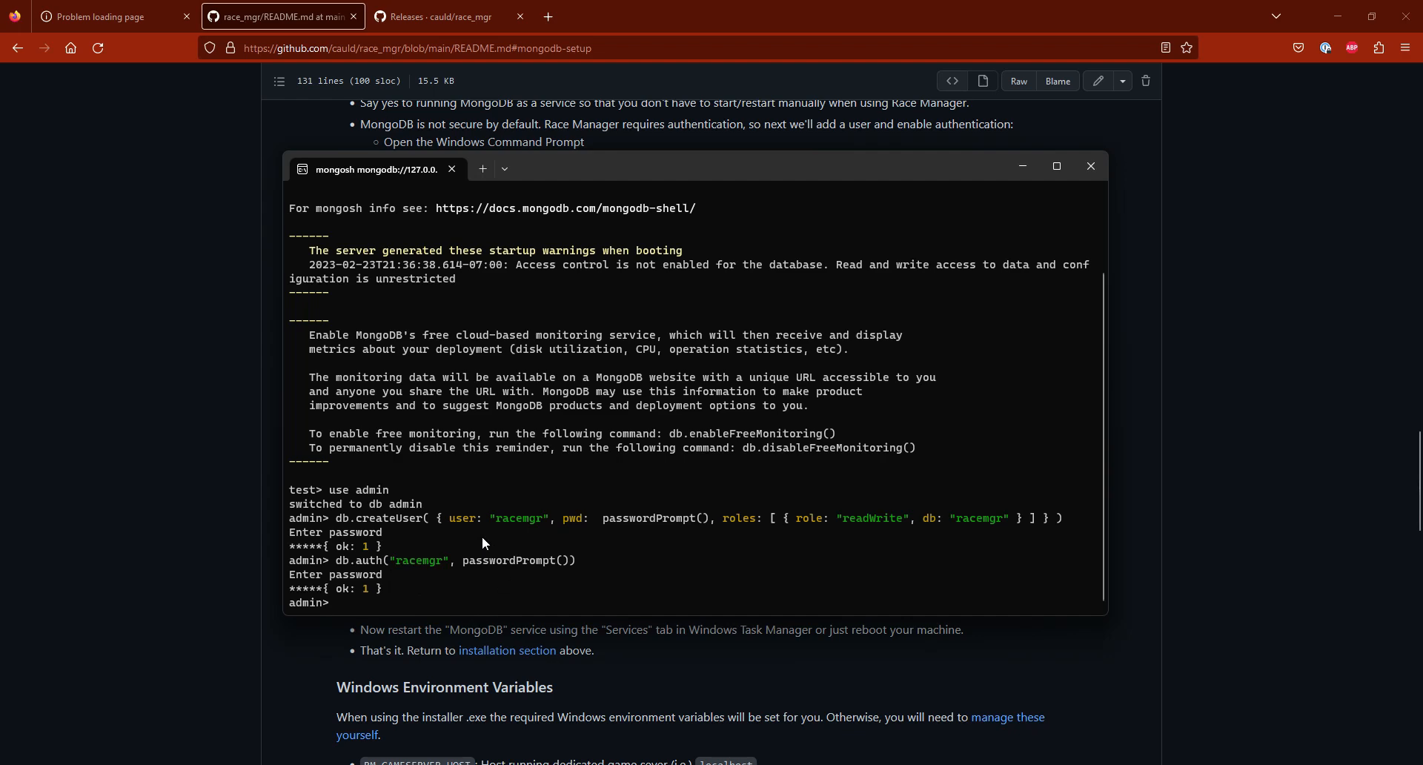
Step: Switch to File Explorer, go to MongoDB's Server\6.0\bin folder named in the README, and bring up mongod.cfg in Visual Studio Code
click(194, 487)
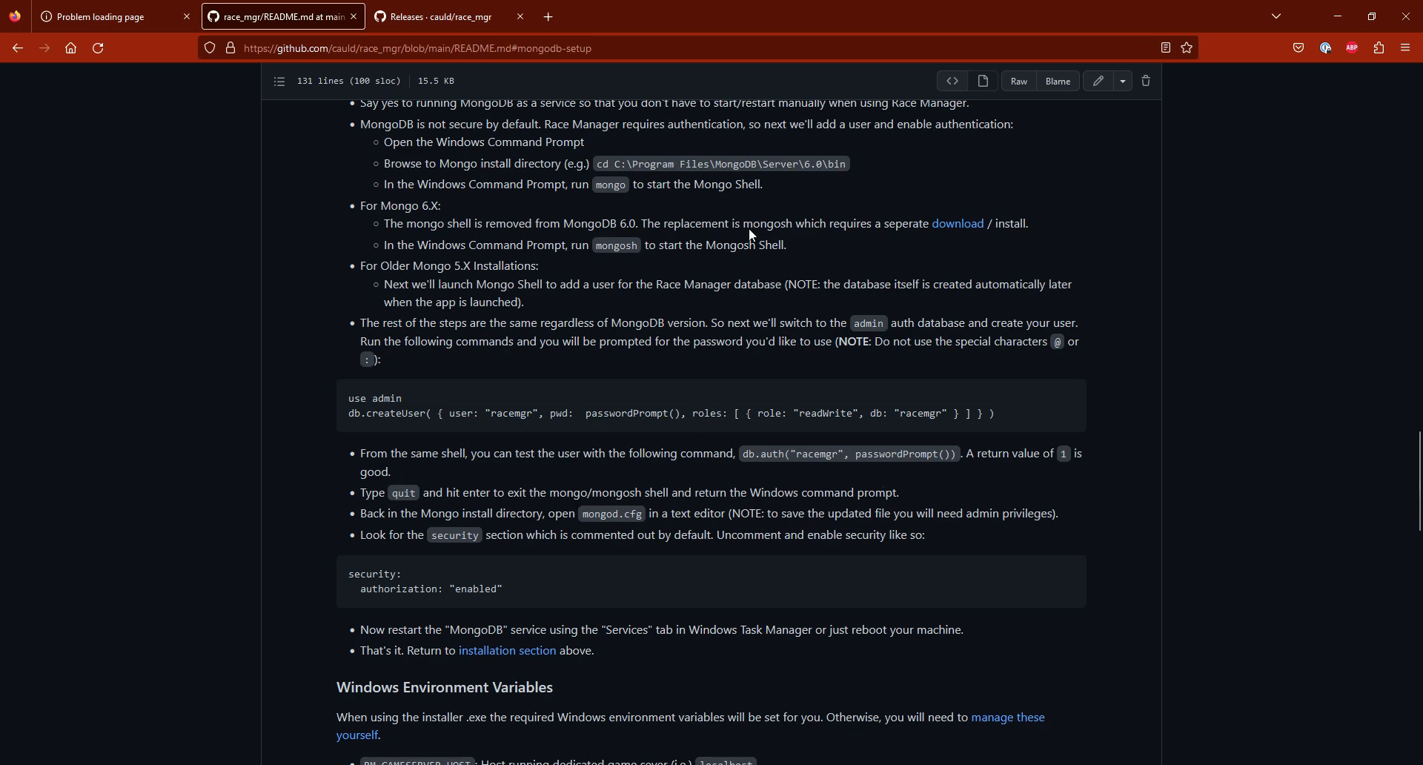
drag(624, 166, 854, 172)
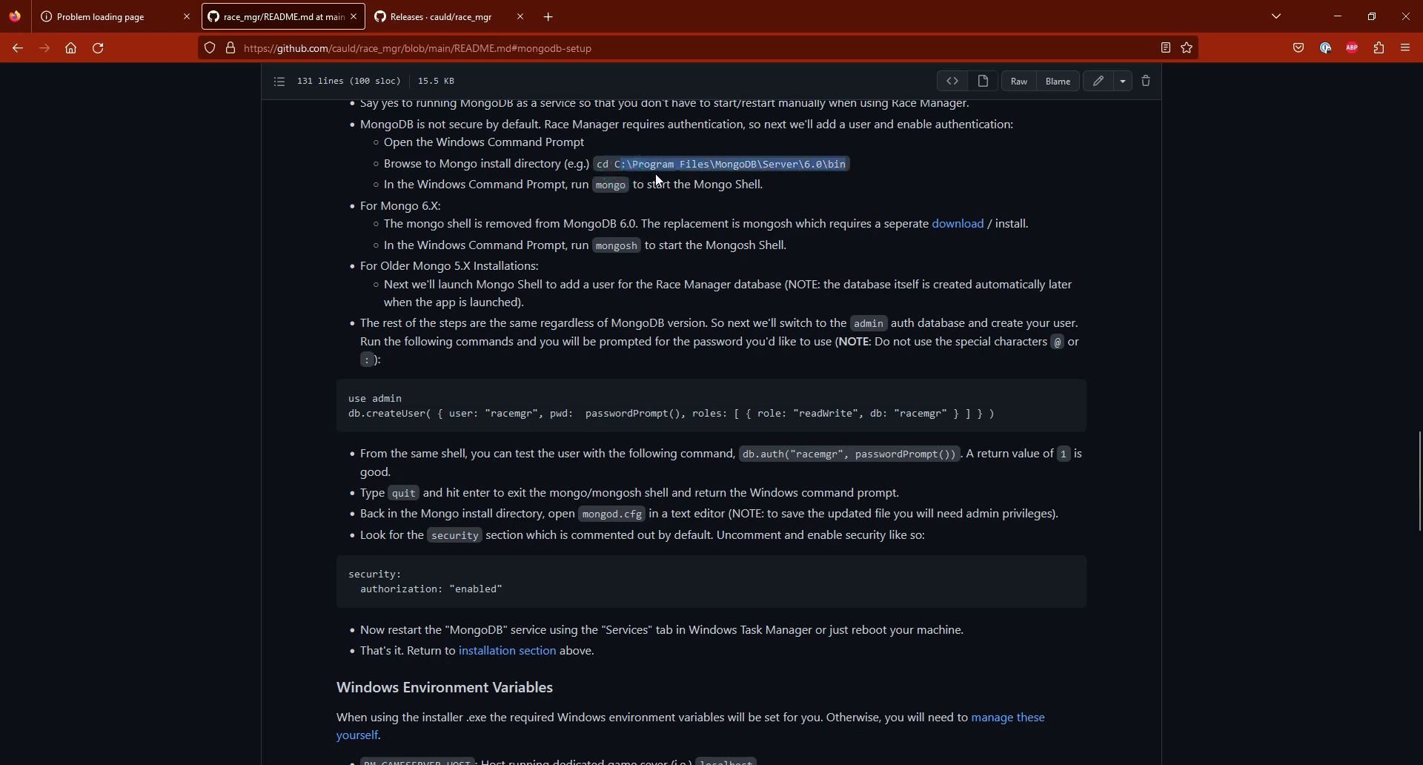
click(821, 180)
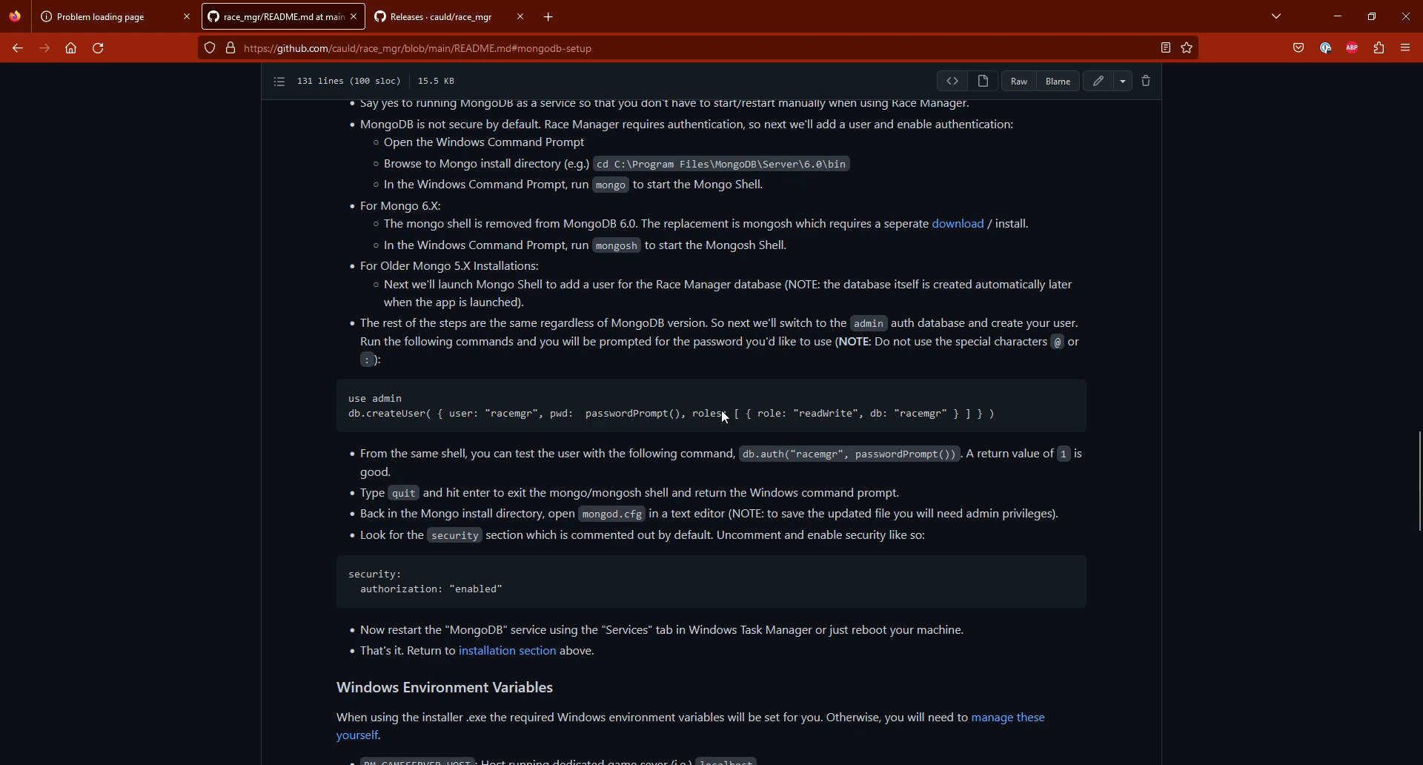
click(542, 764)
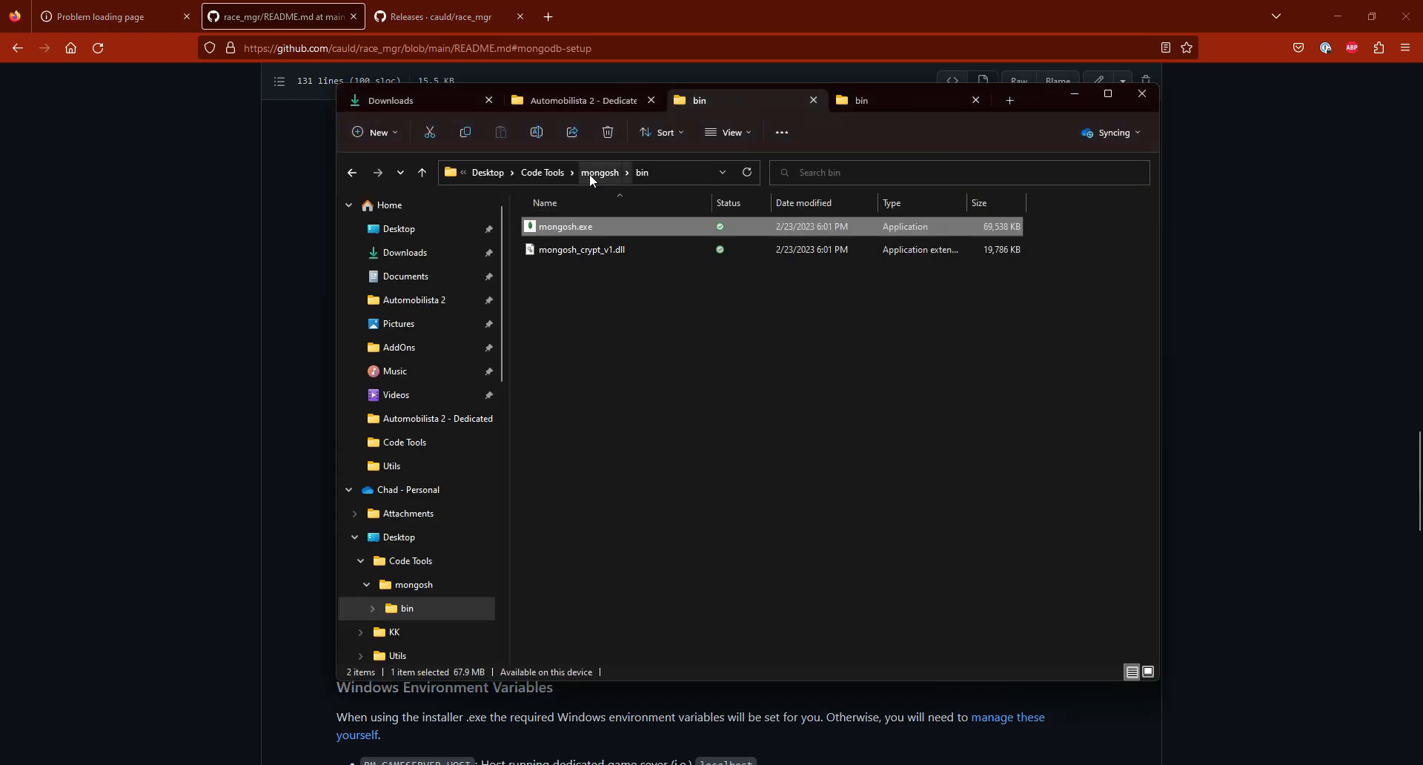
click(839, 109)
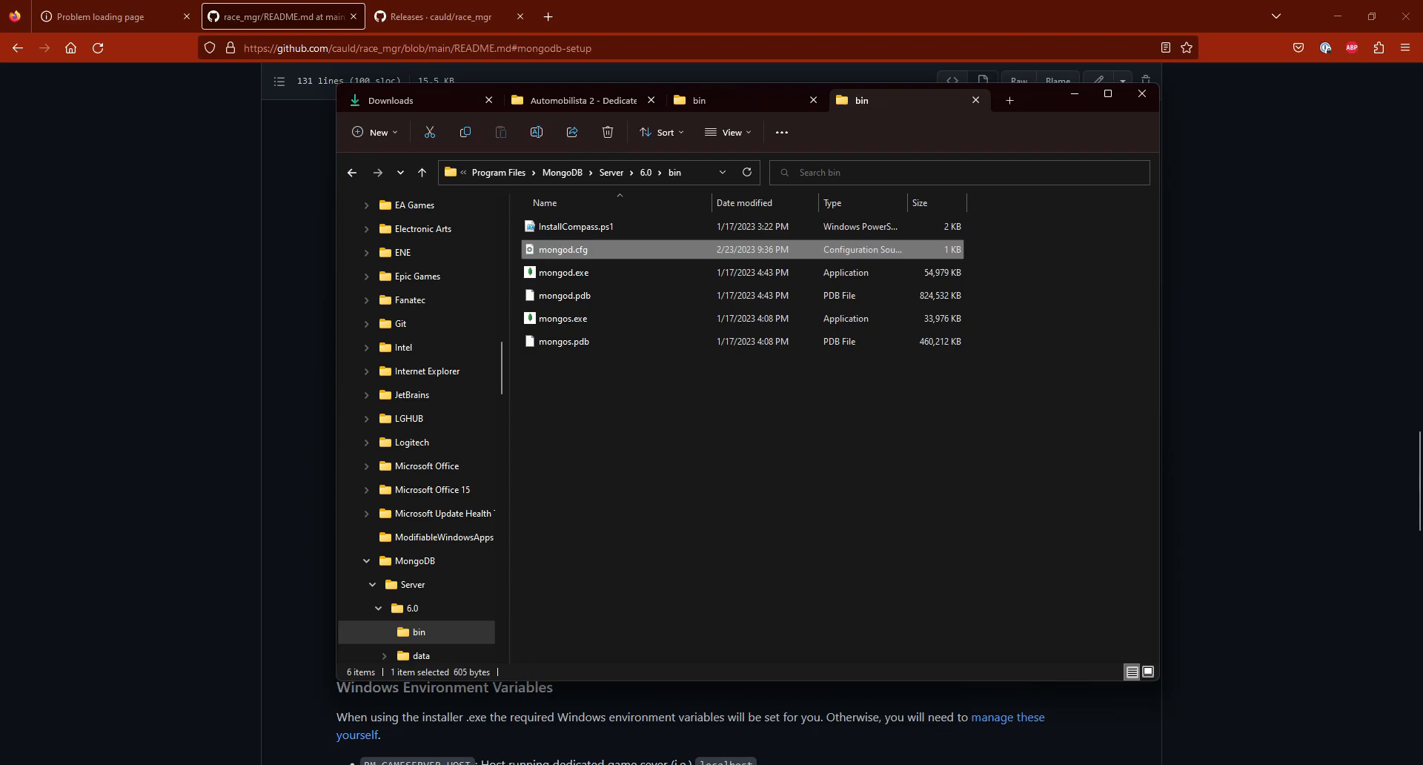
click(712, 764)
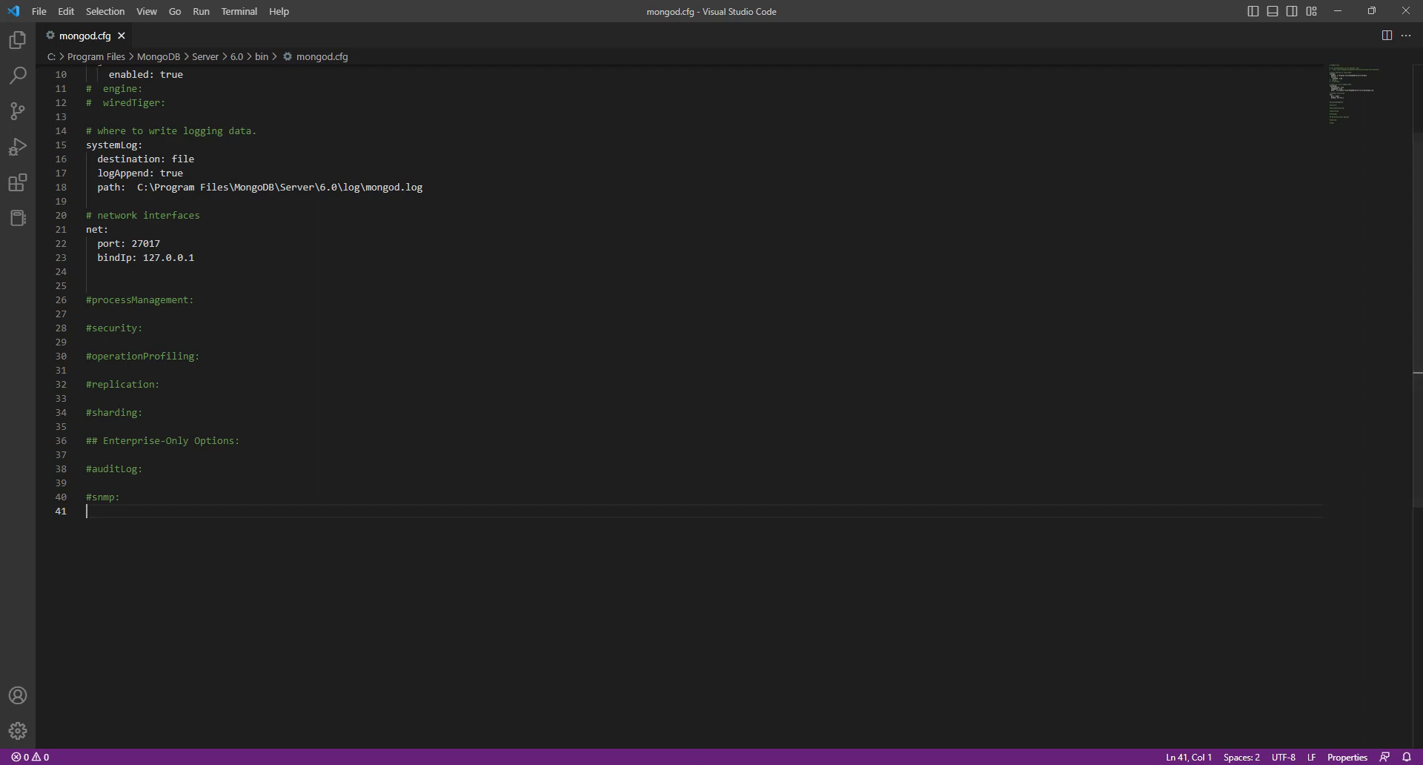
Step: Replace the commented #security: line in mongod.cfg with the README's block setting authorization to "enabled", and save the file as administrator
key(alt+Tab)
scroll(519, 578, down, 1)
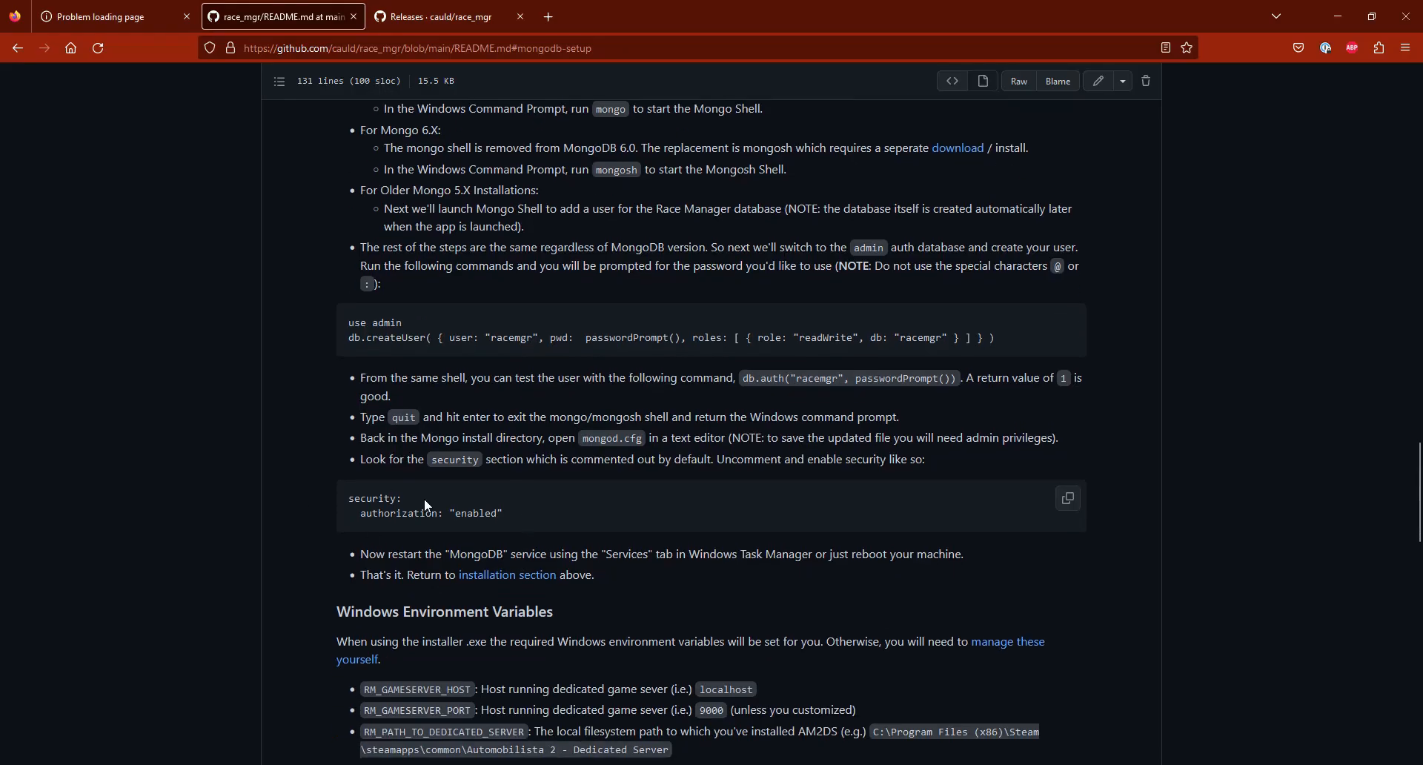
click(1069, 501)
click(906, 764)
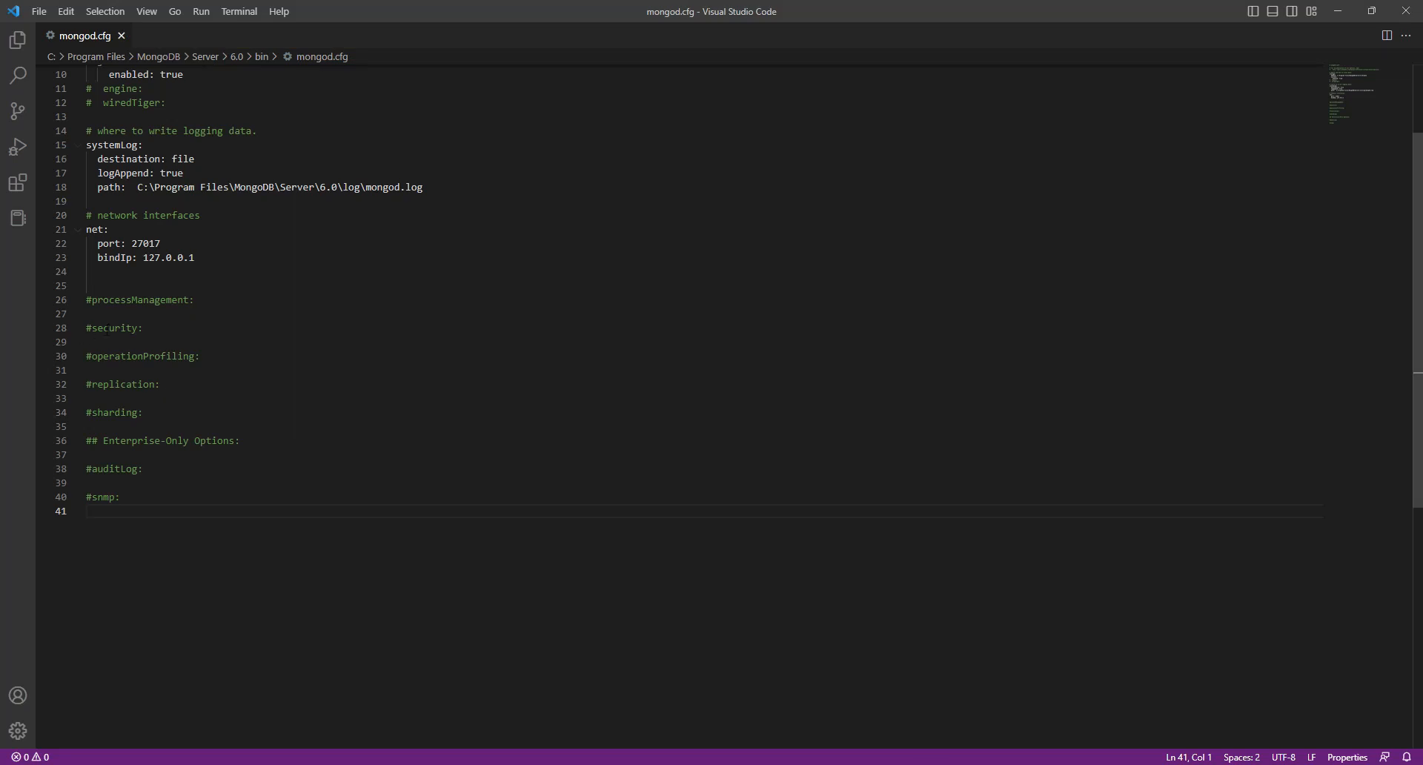
drag(146, 329, 87, 328)
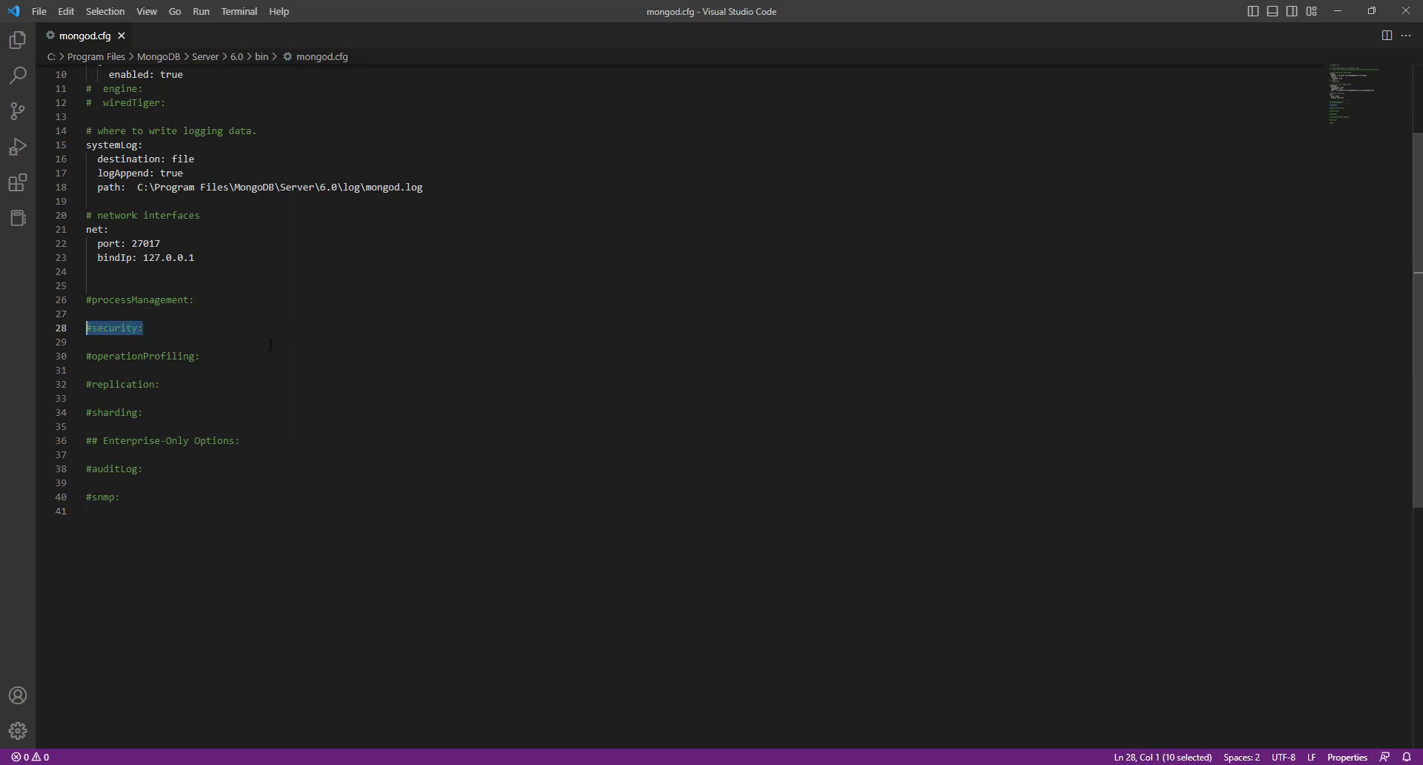
key(ctrl+v)
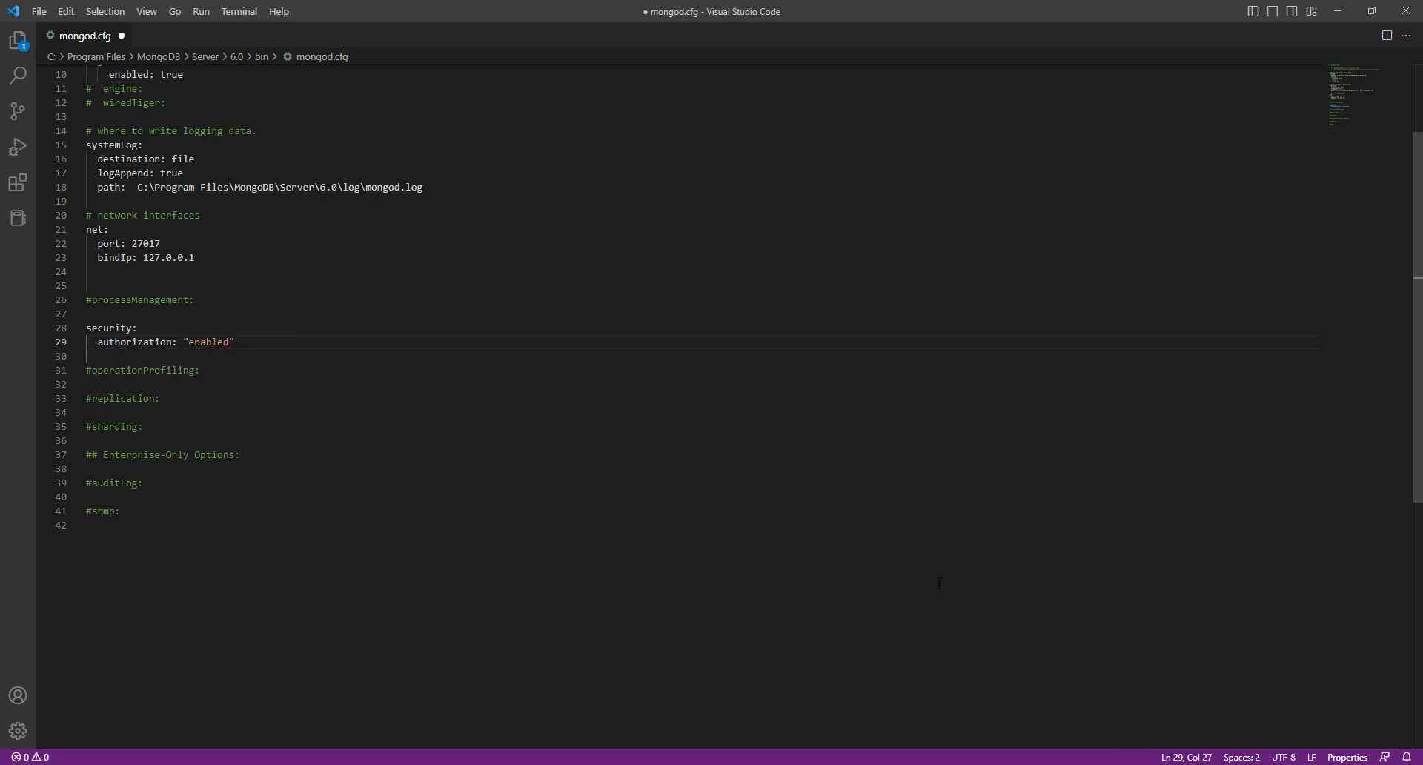
key(ctrl+s)
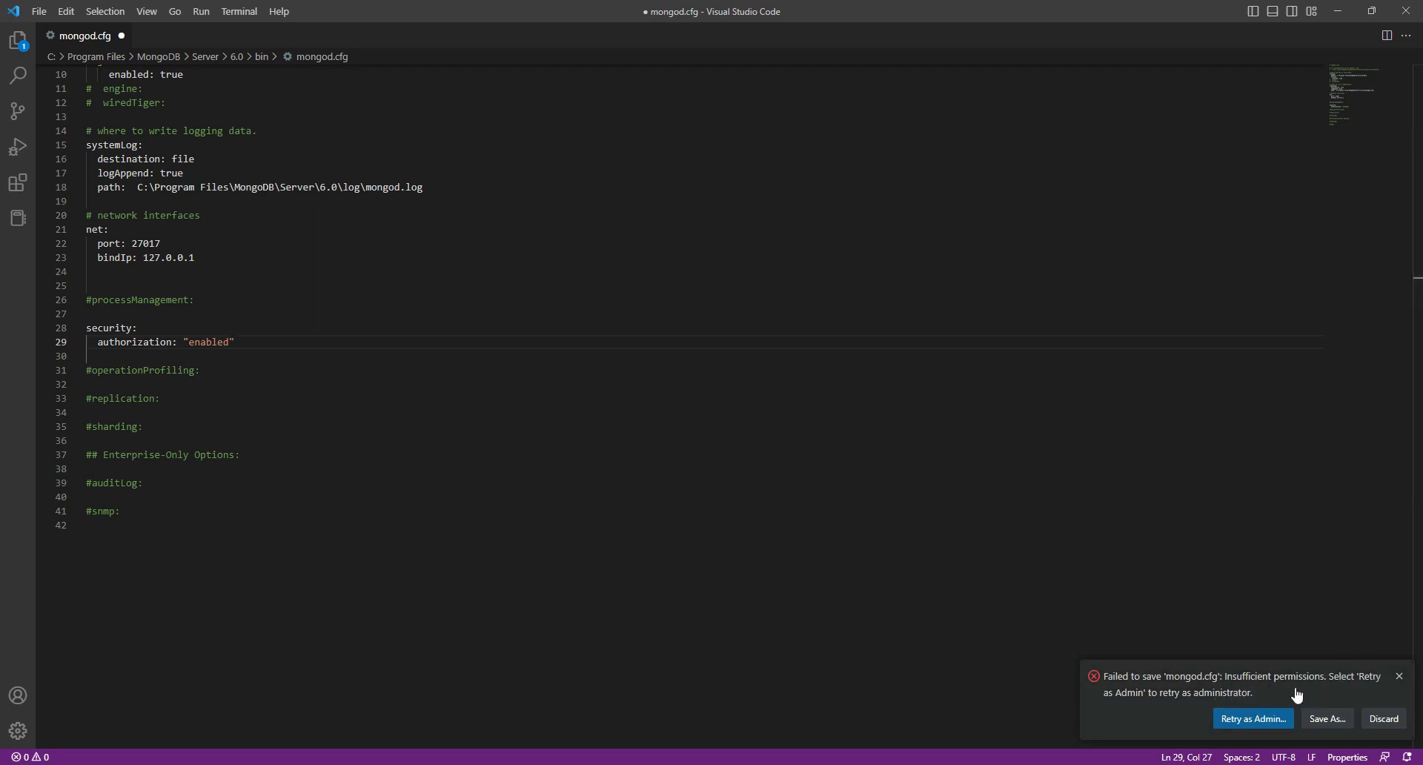
click(1258, 719)
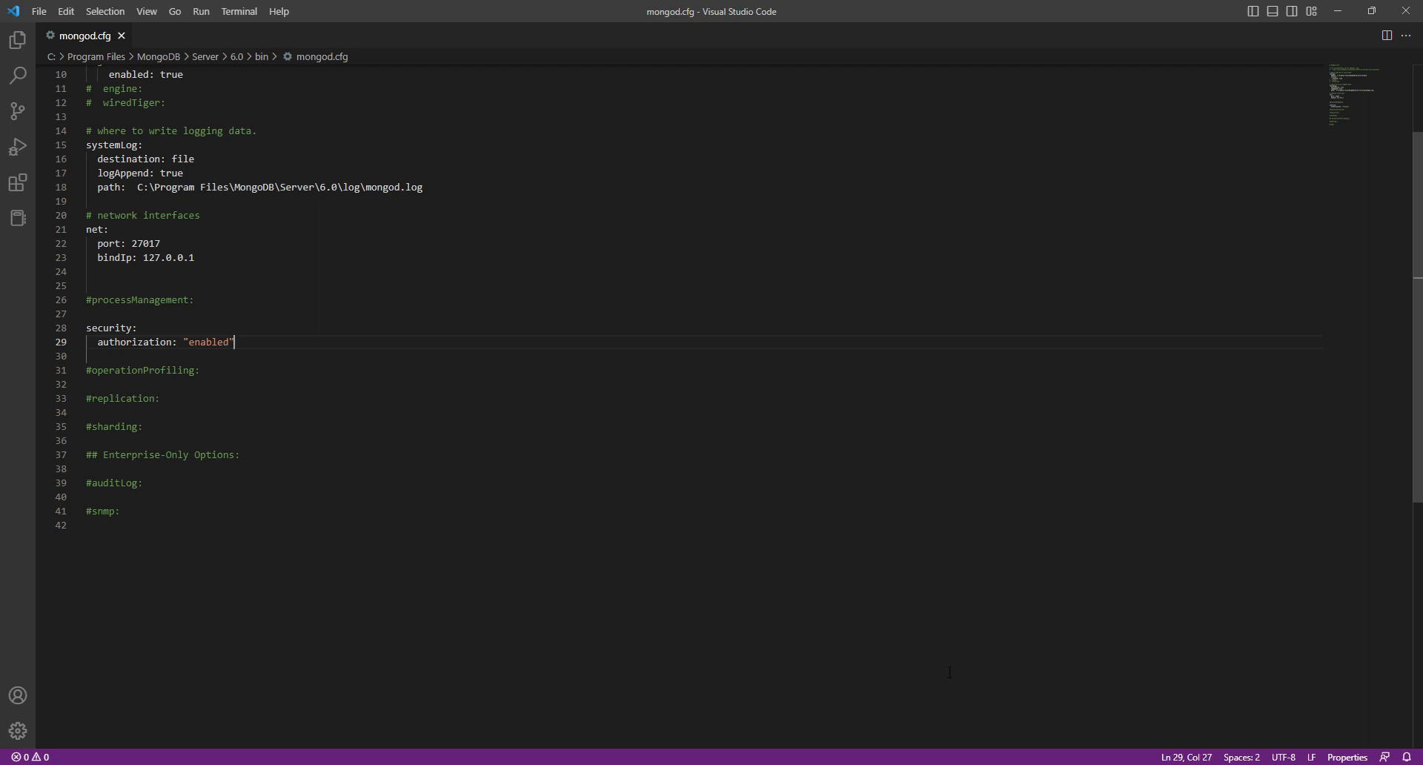
Step: Restart the MongoDB Server (MongoDB) service in Windows Services
click(959, 764)
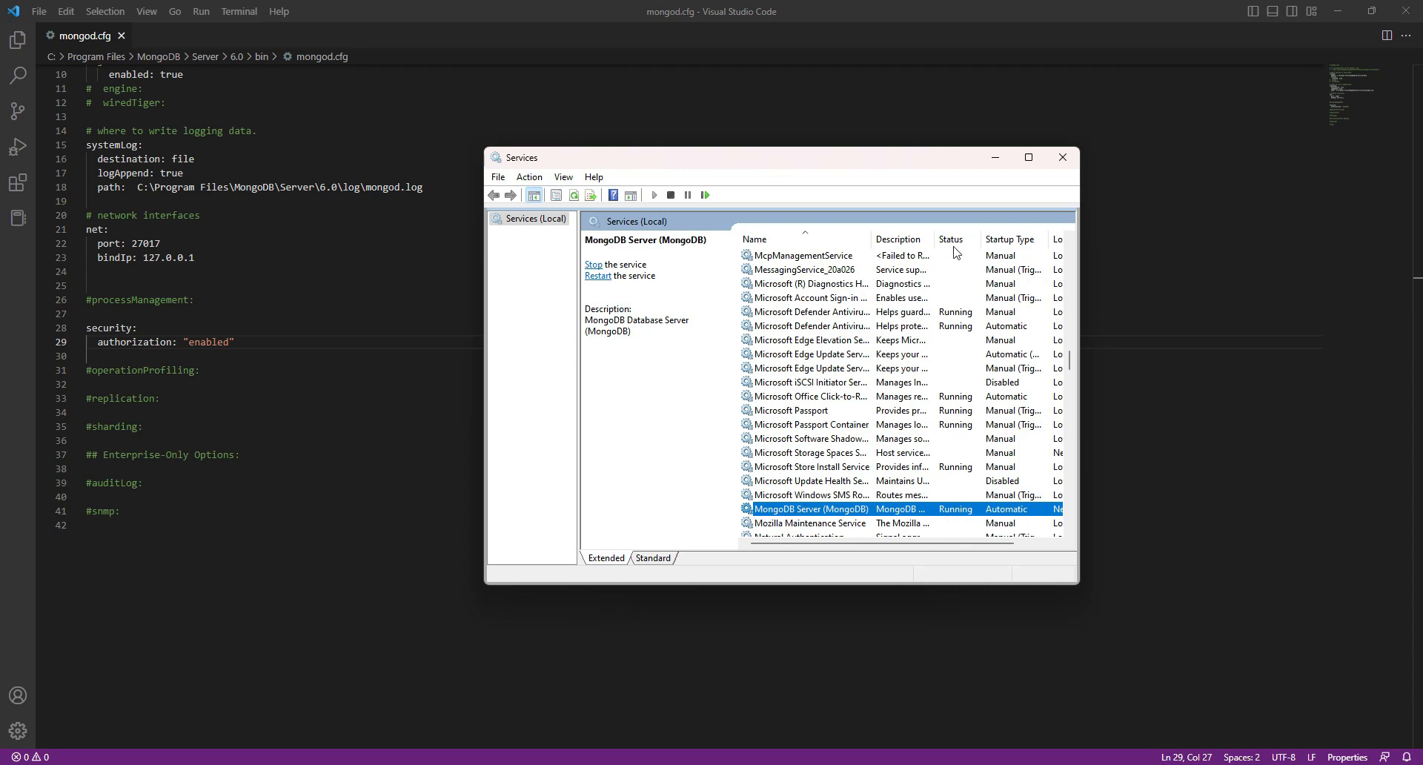
right_click(847, 510)
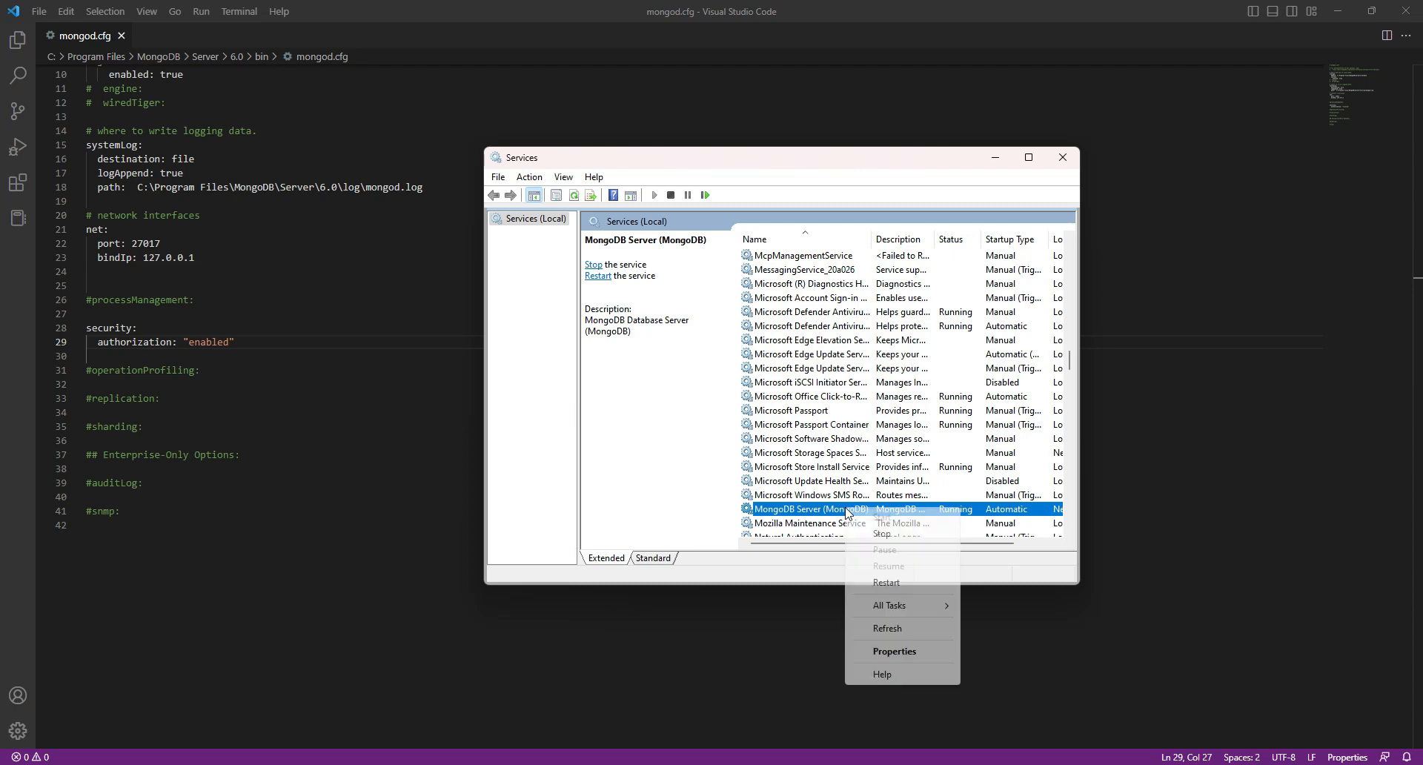
click(897, 582)
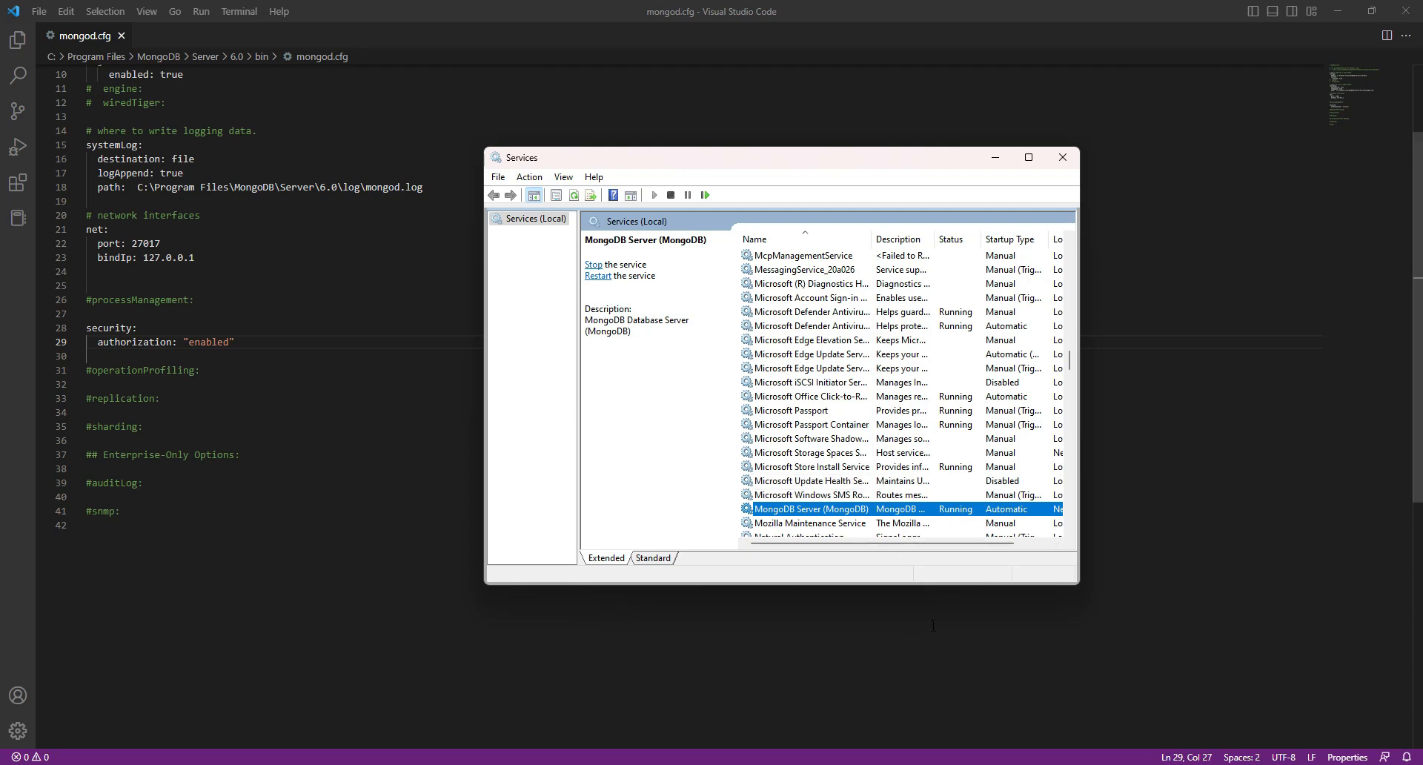
Step: Review the saved RaceMgr connection's authentication options in MongoDB Compass, connect with it, and check the racemgr database
click(1005, 763)
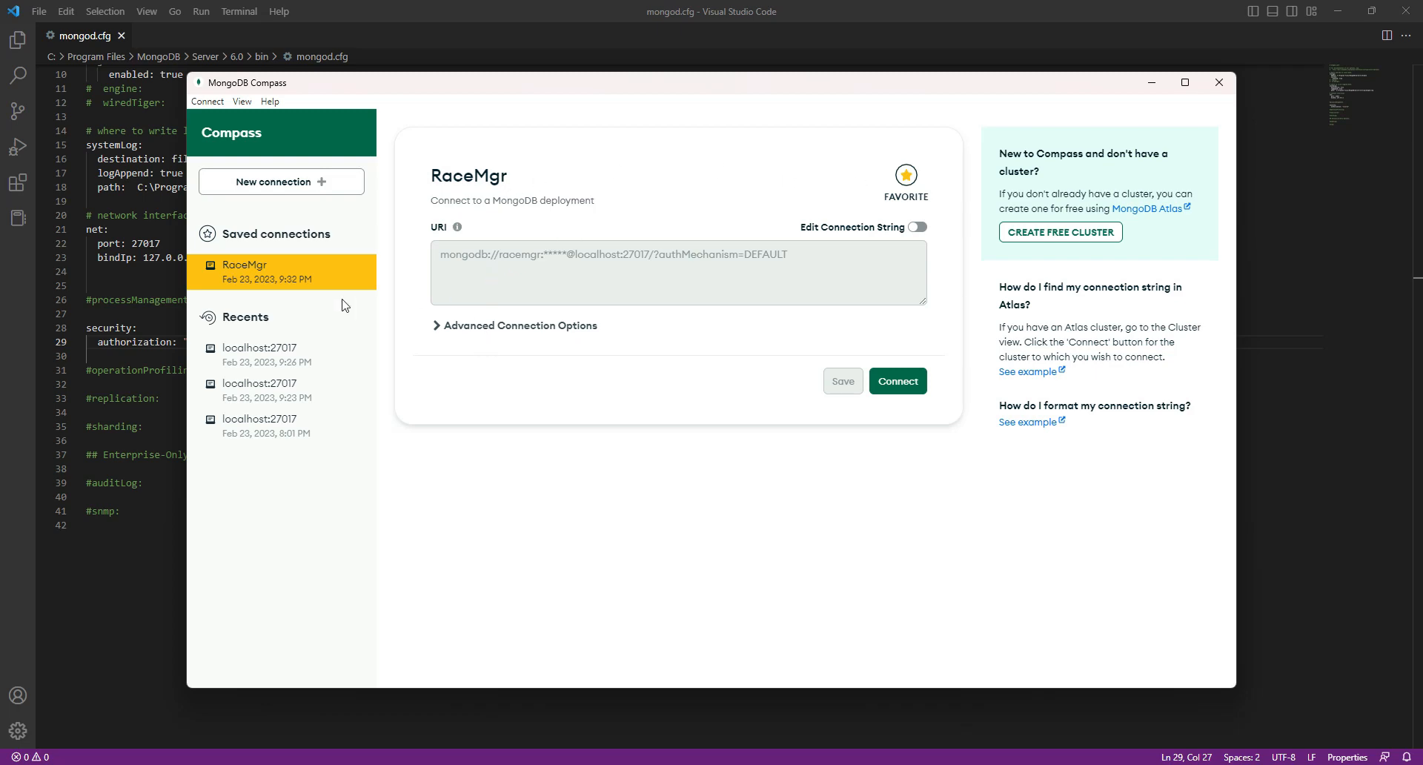
click(494, 329)
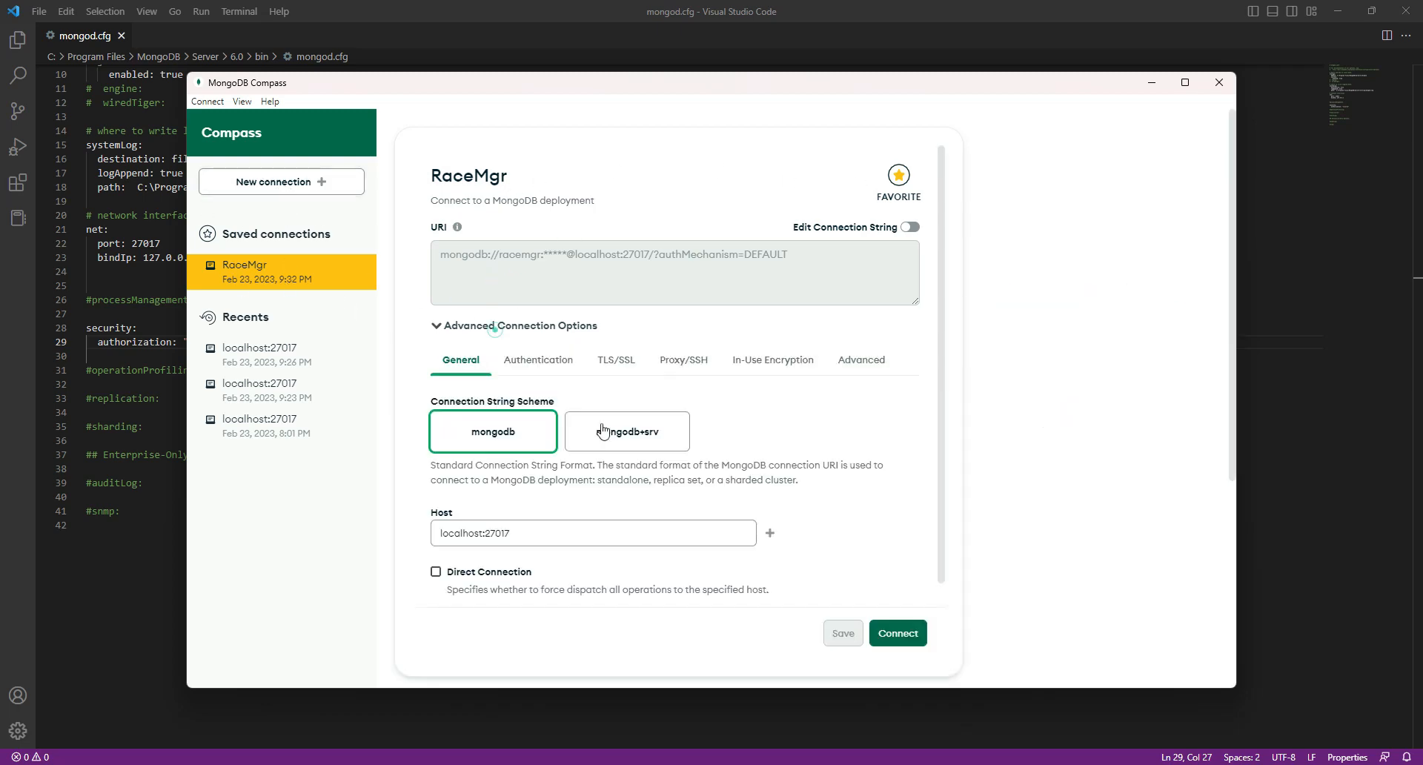
click(522, 362)
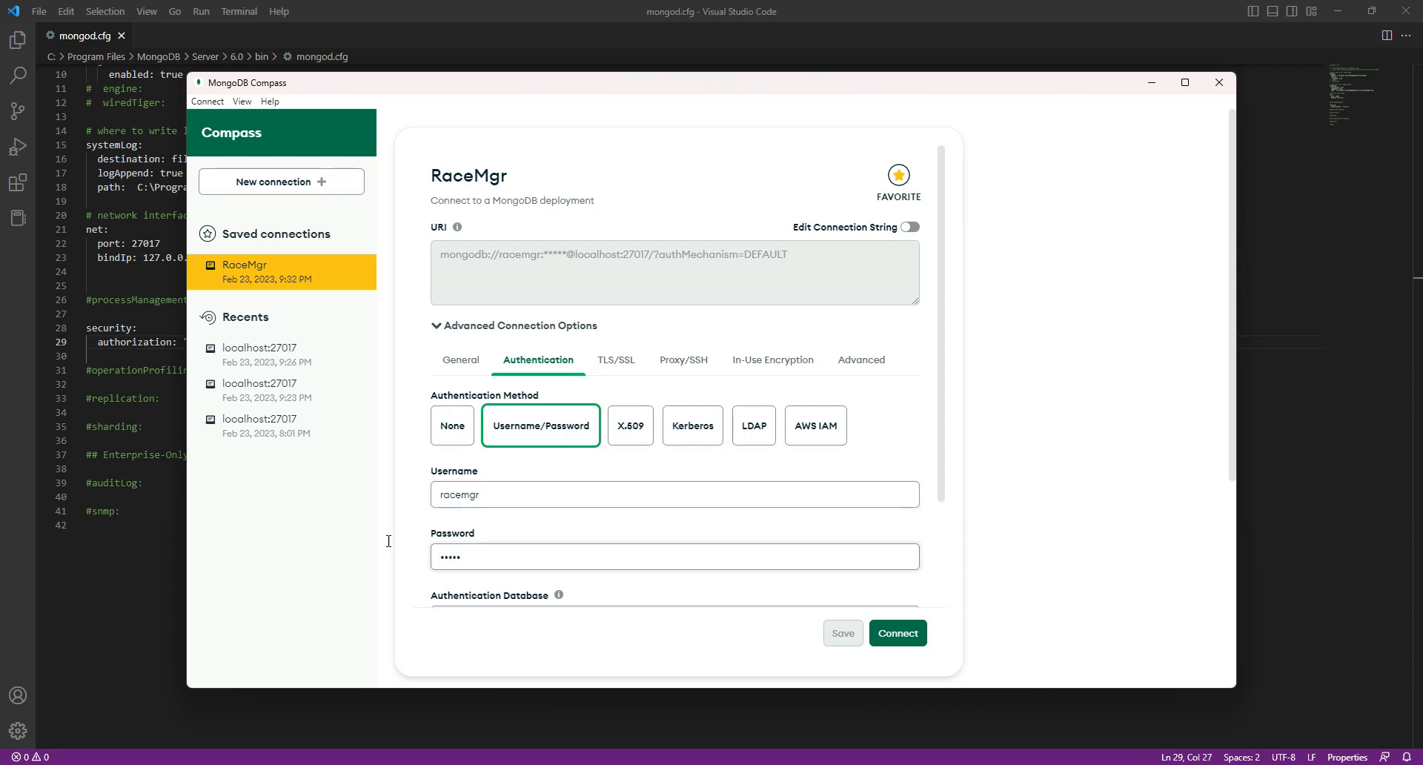
click(919, 635)
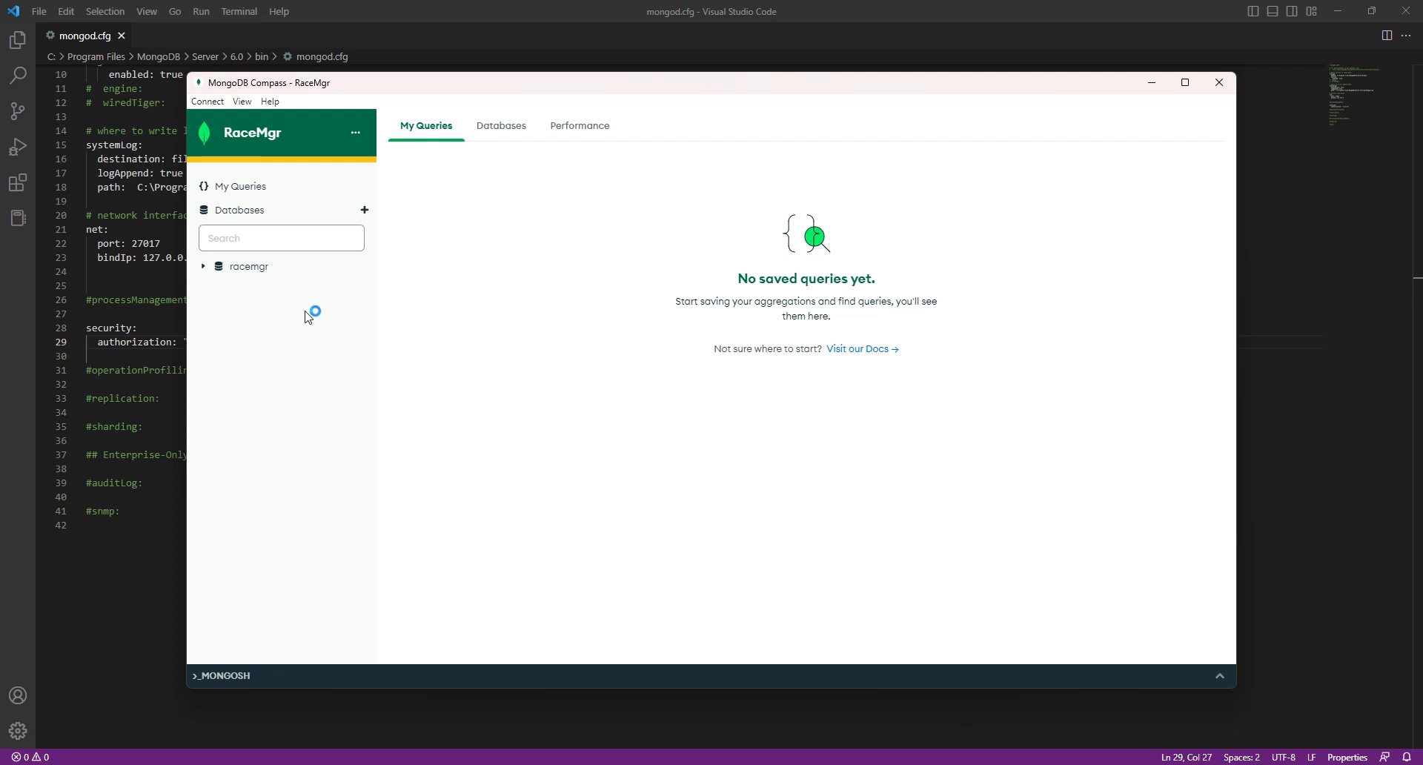
click(254, 272)
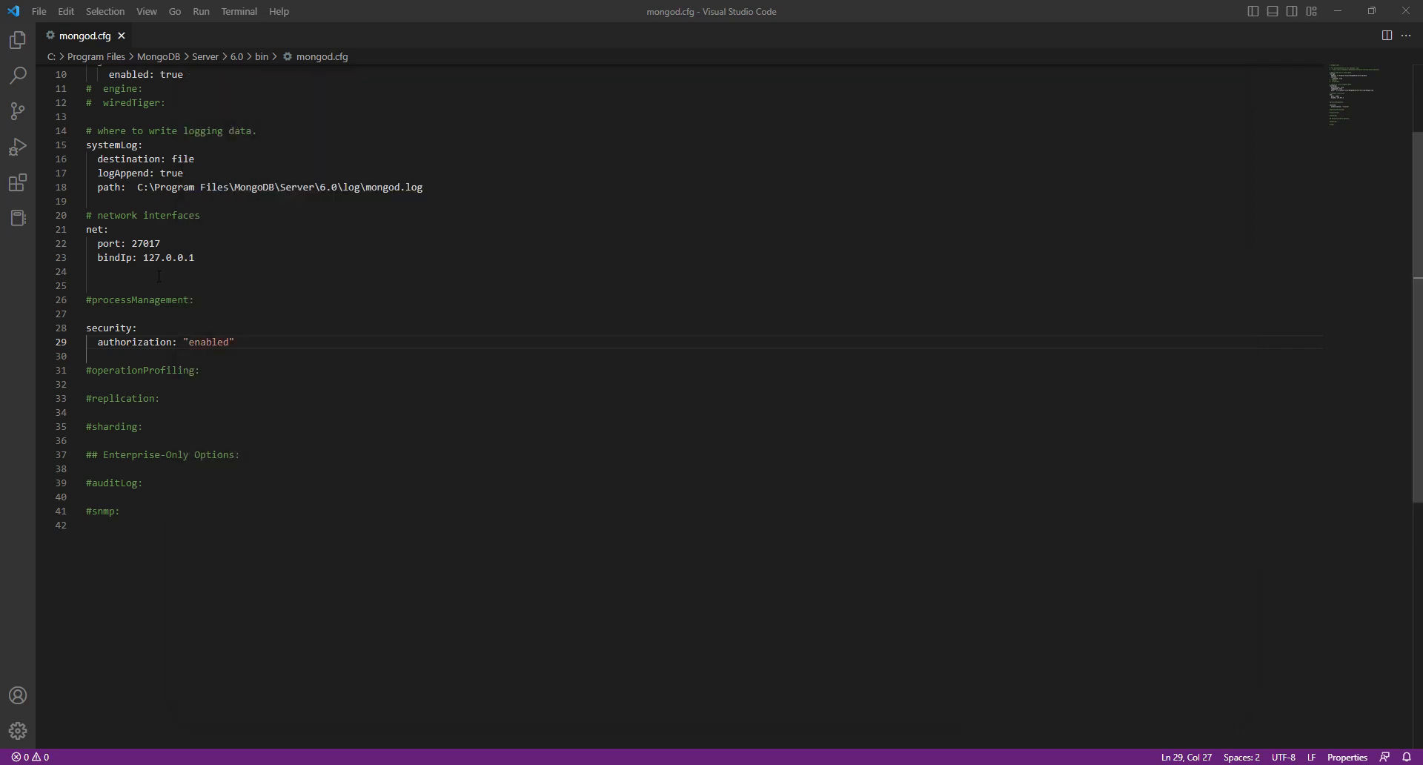
click(156, 273)
Step: Follow the README's link to the installation section in the browser and check the Releases page for the Race Manager installer
key(alt+Tab)
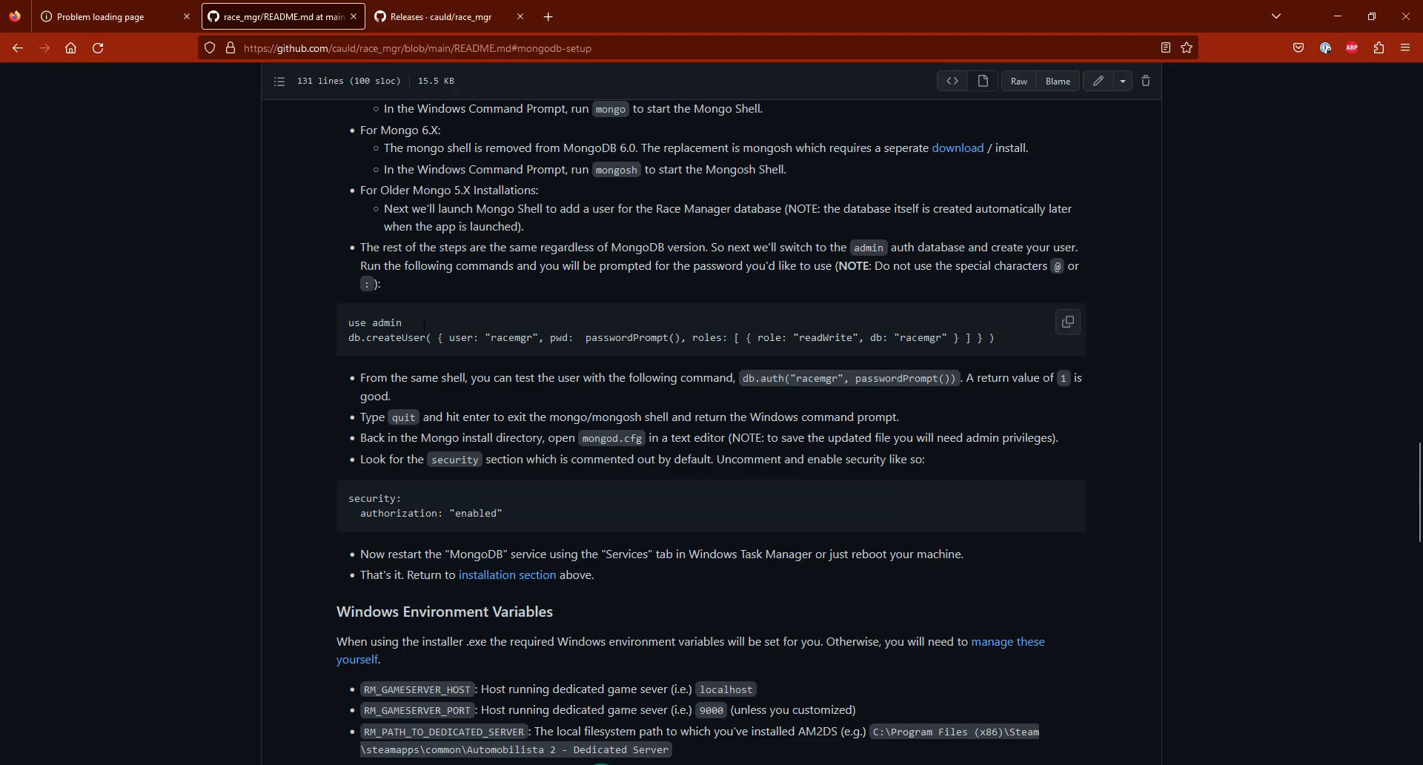
scroll(566, 541, down, 1)
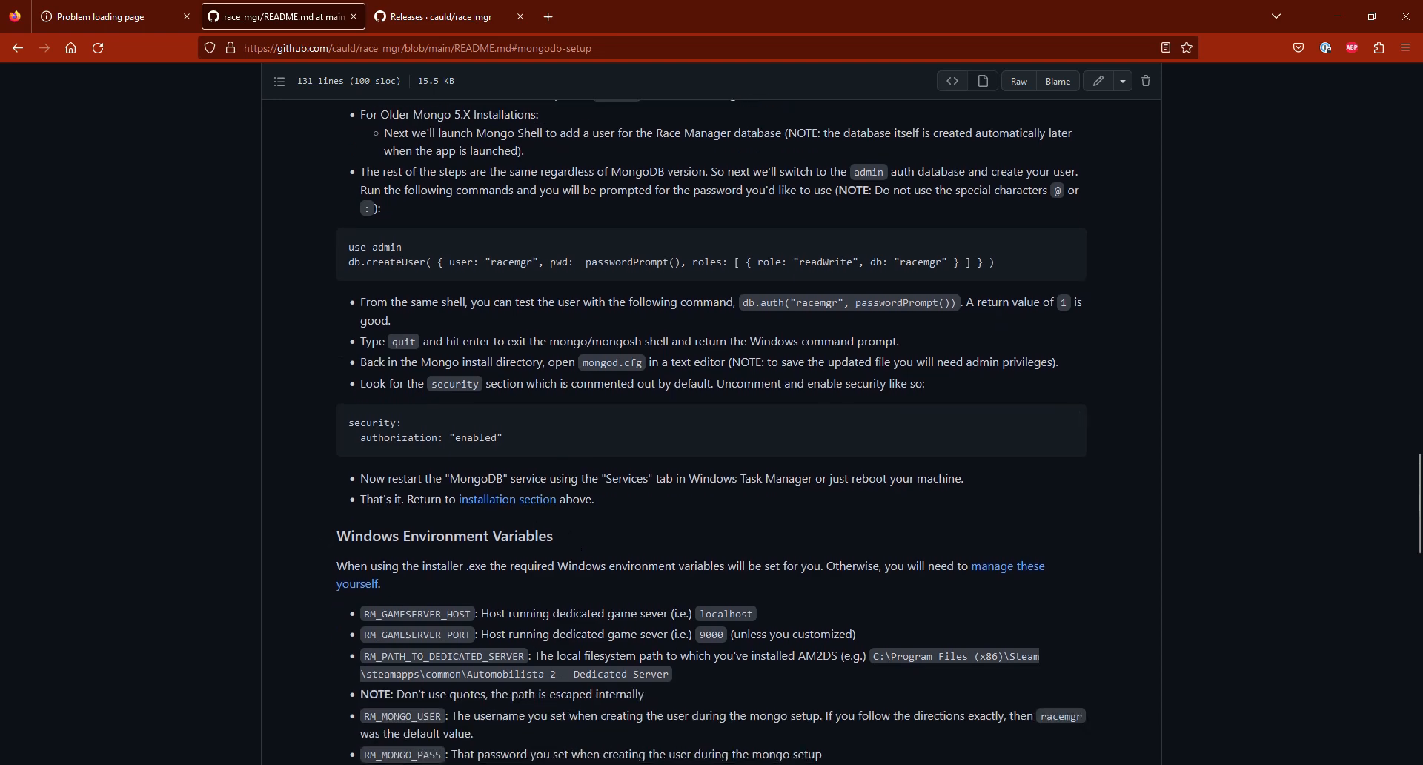
click(521, 507)
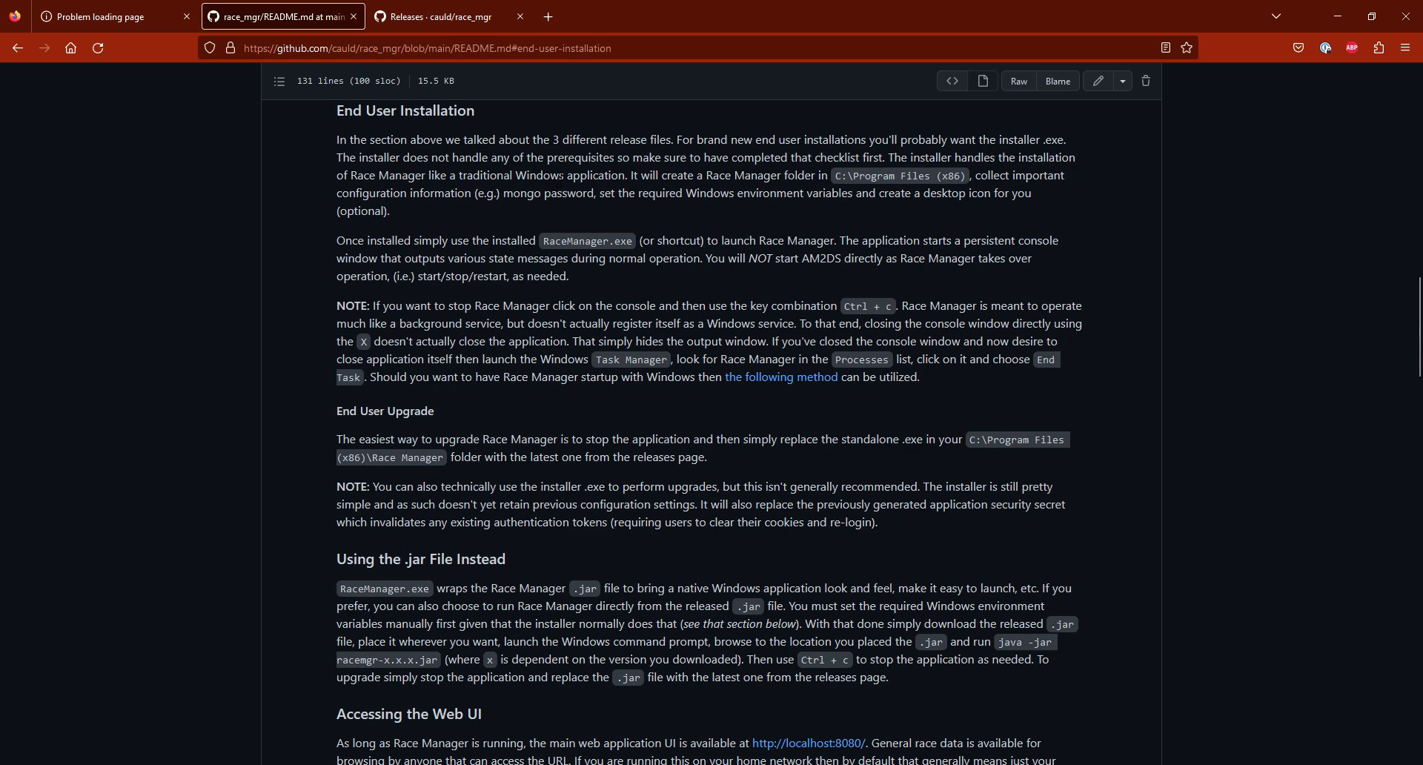
click(434, 16)
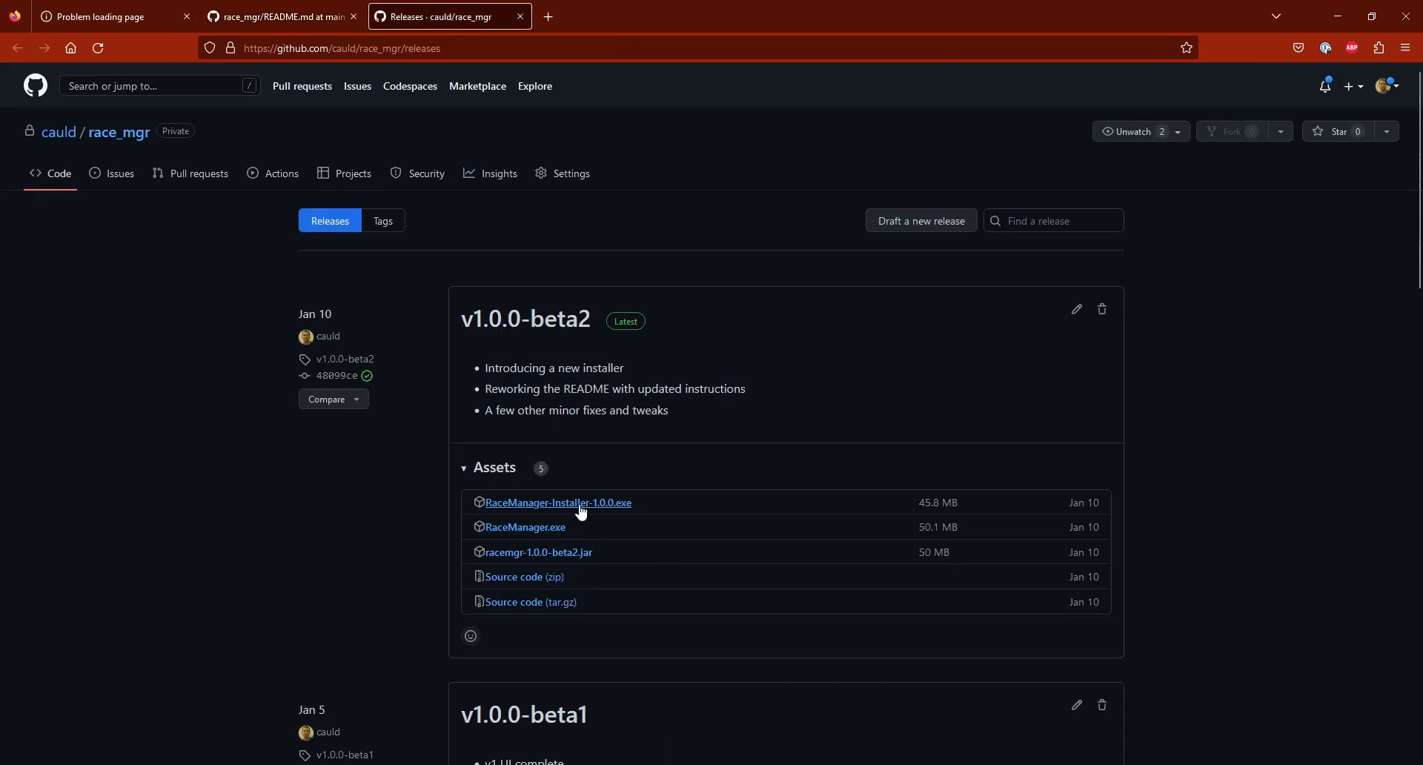
click(278, 18)
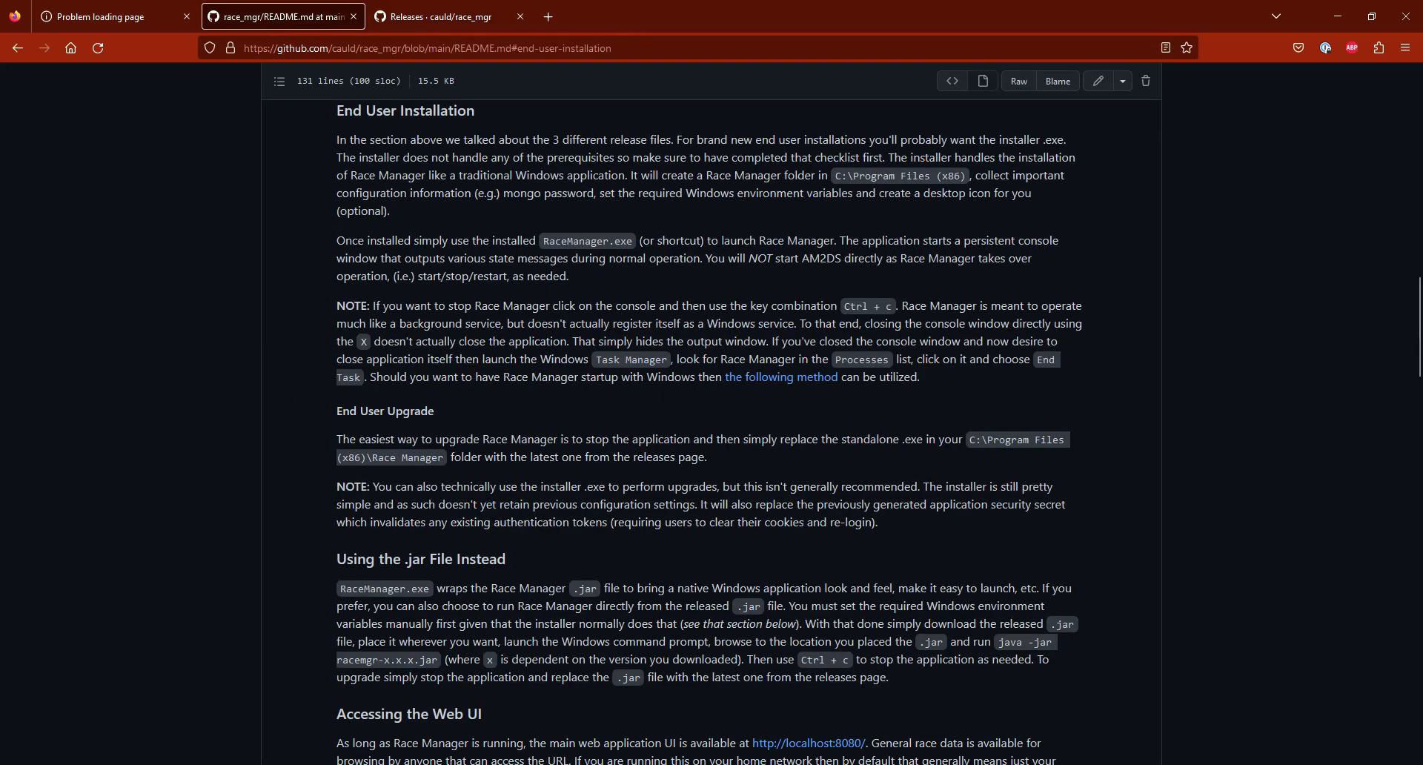
Step: Run RaceManager-Installer-1.0.0.exe from Downloads and accept game server host localhost, port 9000 and the default dedicated server path
key(alt+Tab)
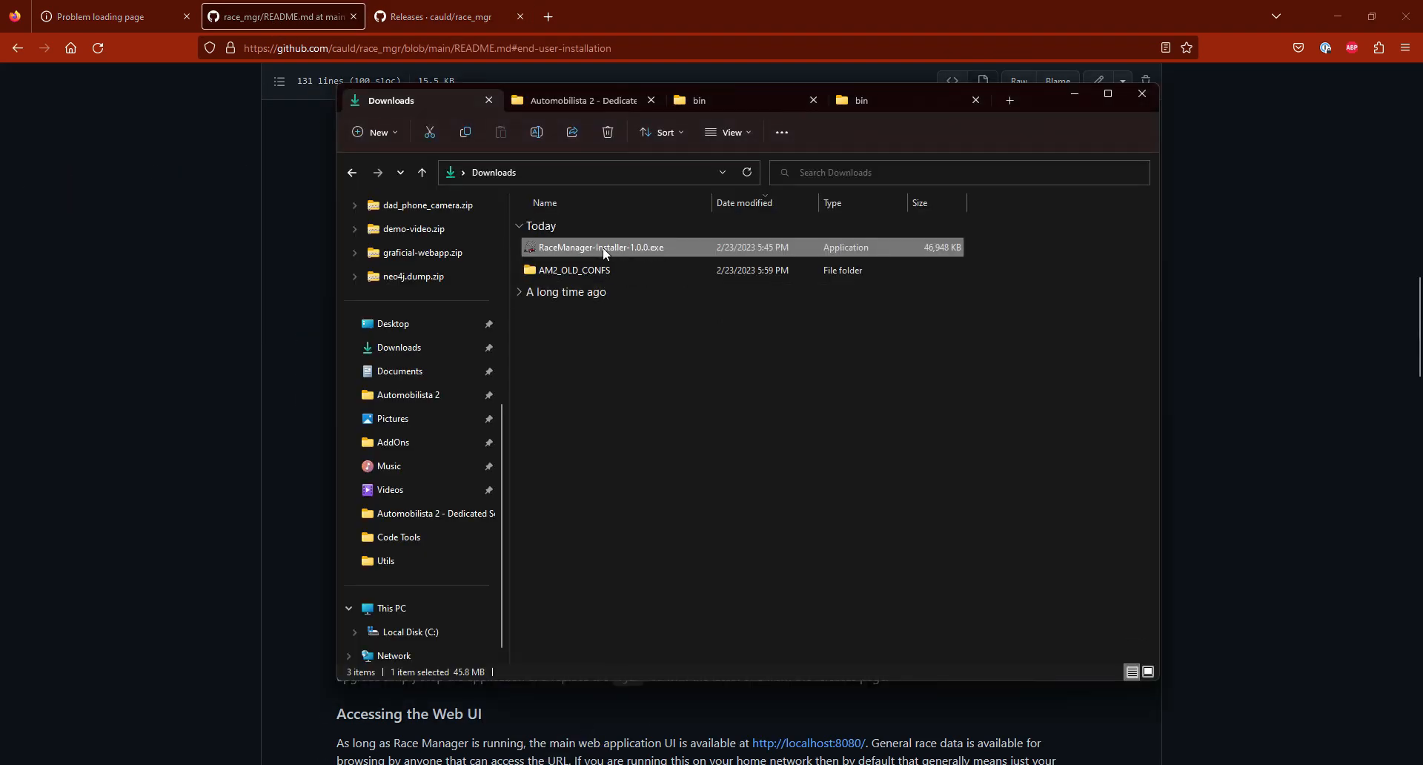
double_click(632, 250)
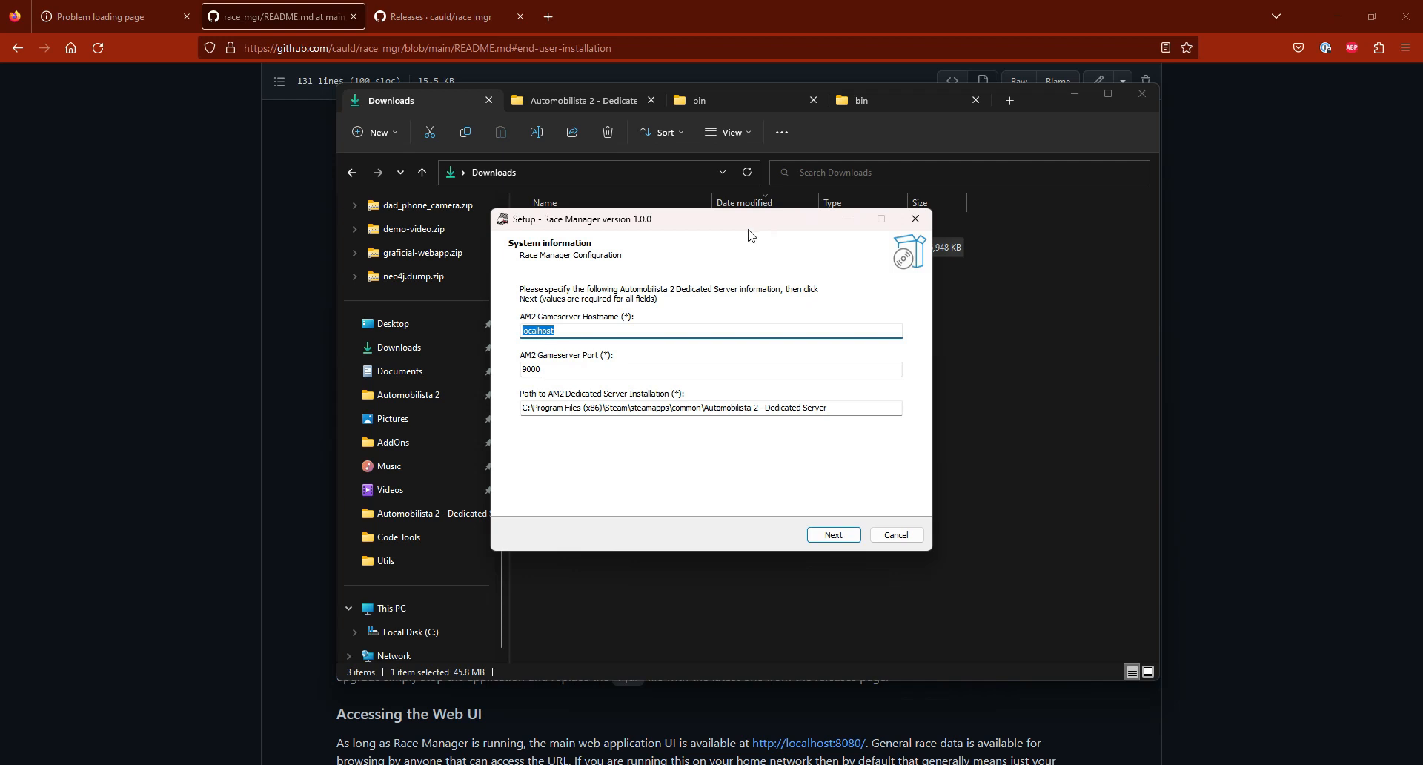
drag(739, 227, 768, 248)
click(632, 347)
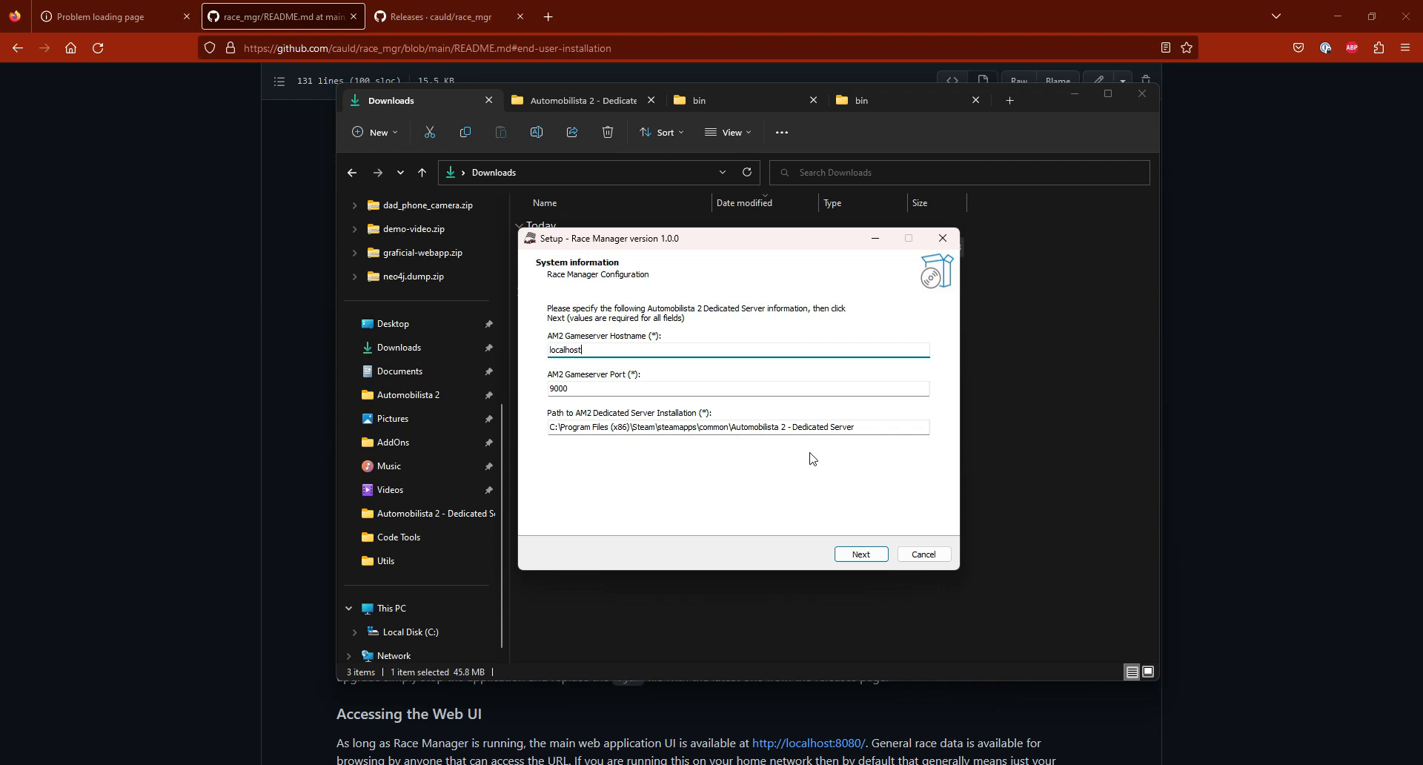
click(860, 554)
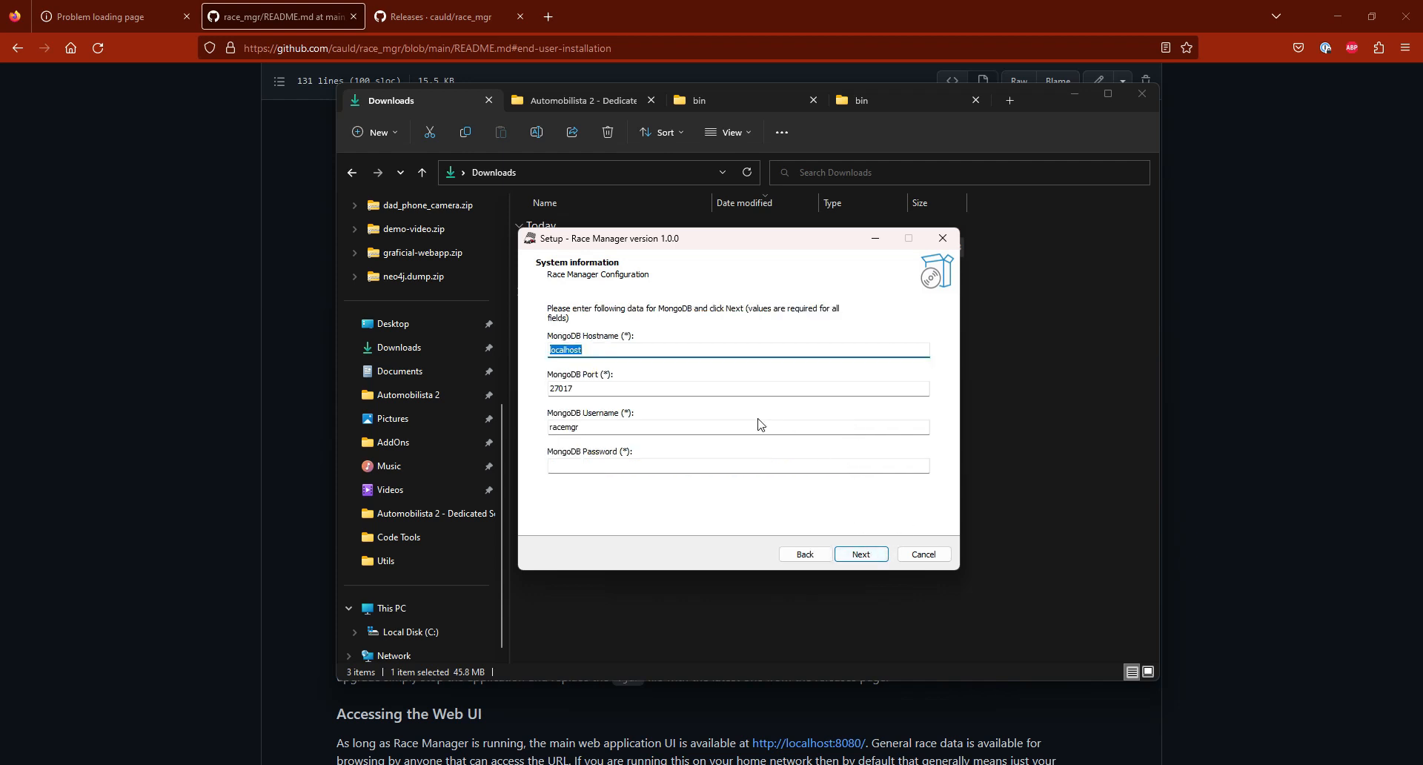
Step: Keep MongoDB host localhost, port 27017 and username racemgr, enter the MongoDB password, and continue the setup
click(644, 350)
click(594, 390)
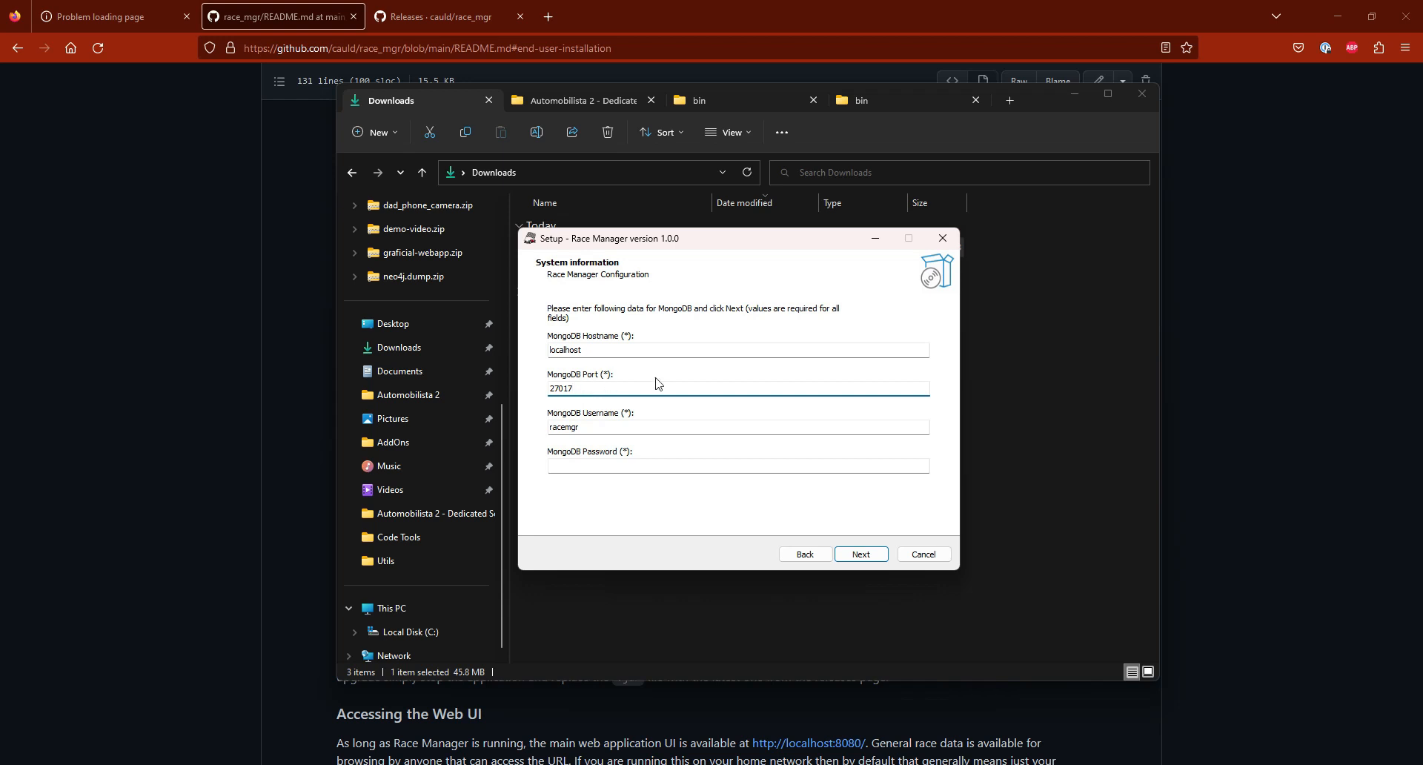
click(636, 426)
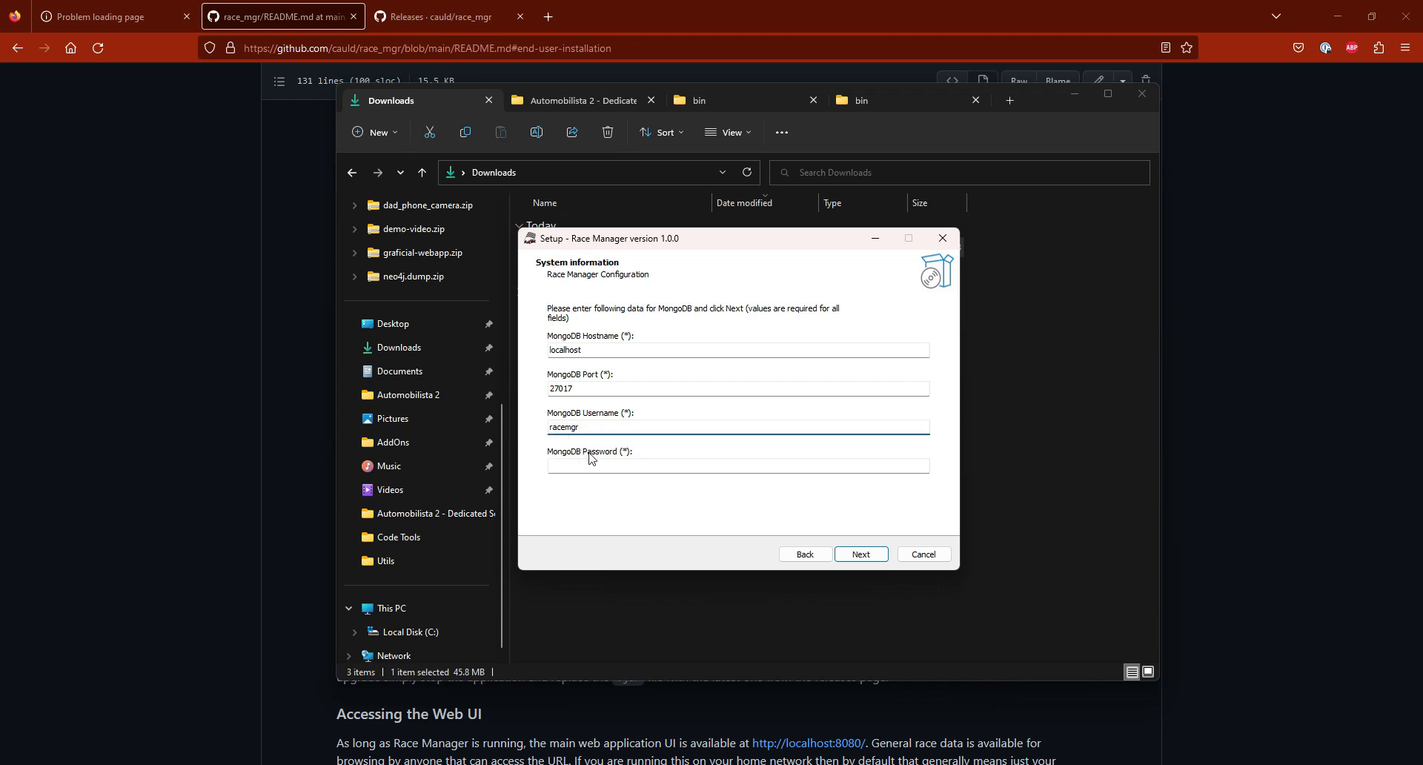
click(641, 465)
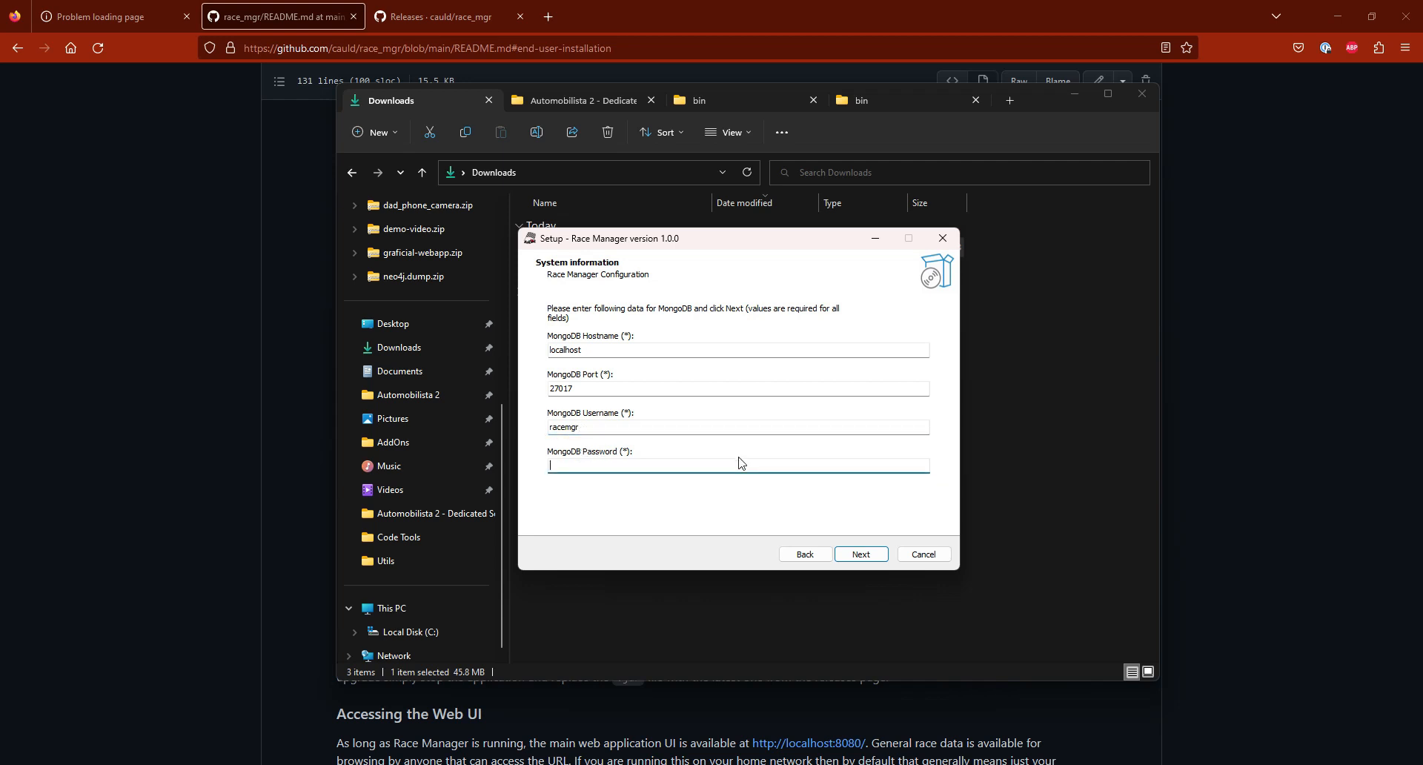
text(admin)
click(873, 558)
Step: Keep the default Race Manager admin username, enter the admin password, and continue to the destination folder page
click(595, 350)
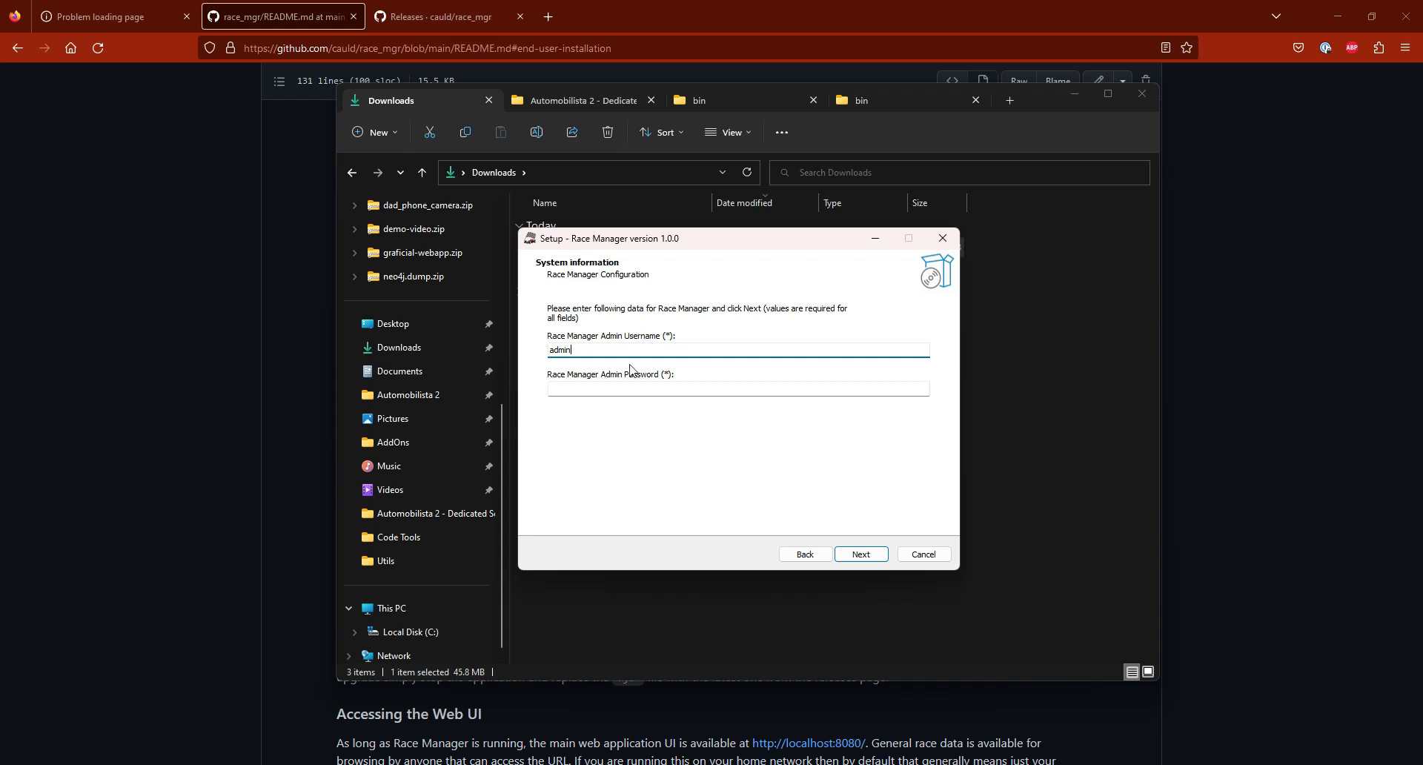
click(621, 390)
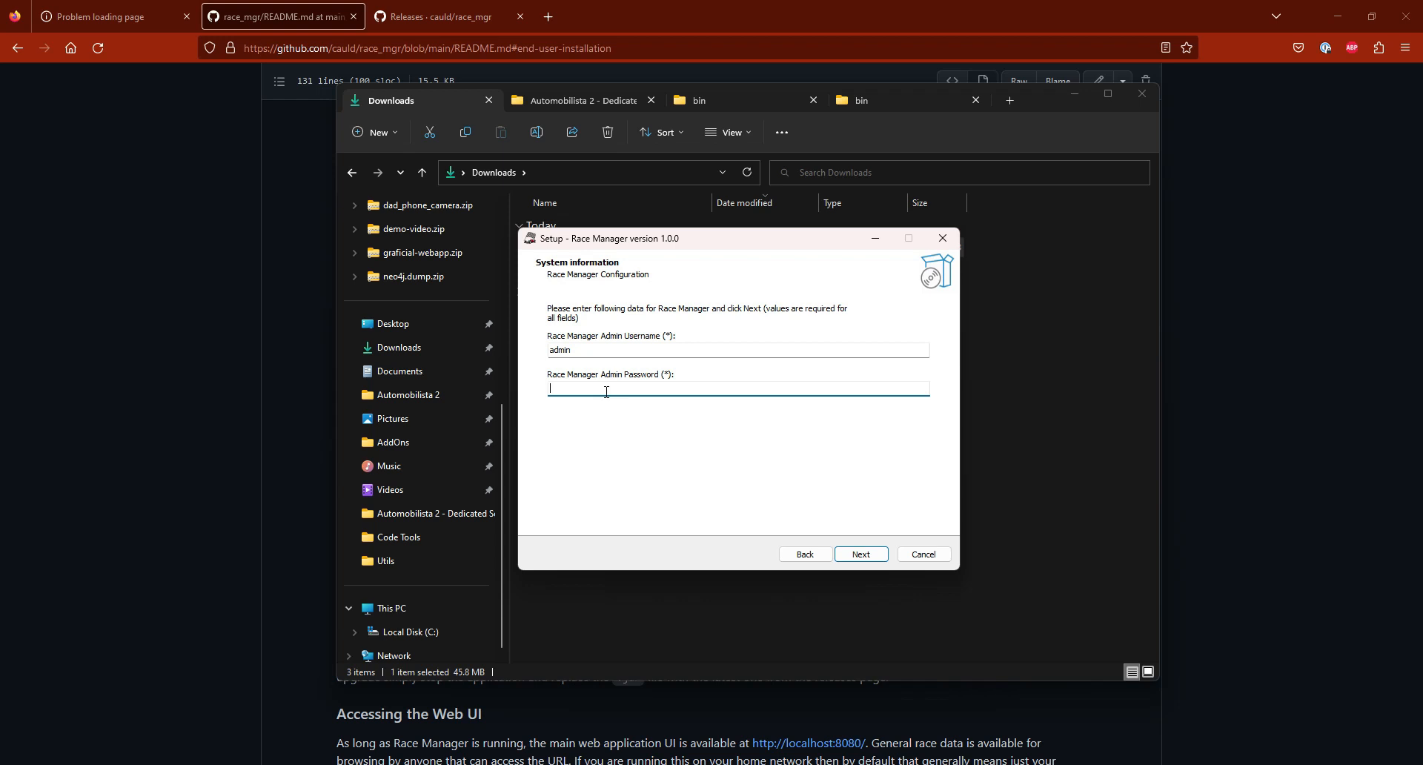
text(•••••)
click(868, 557)
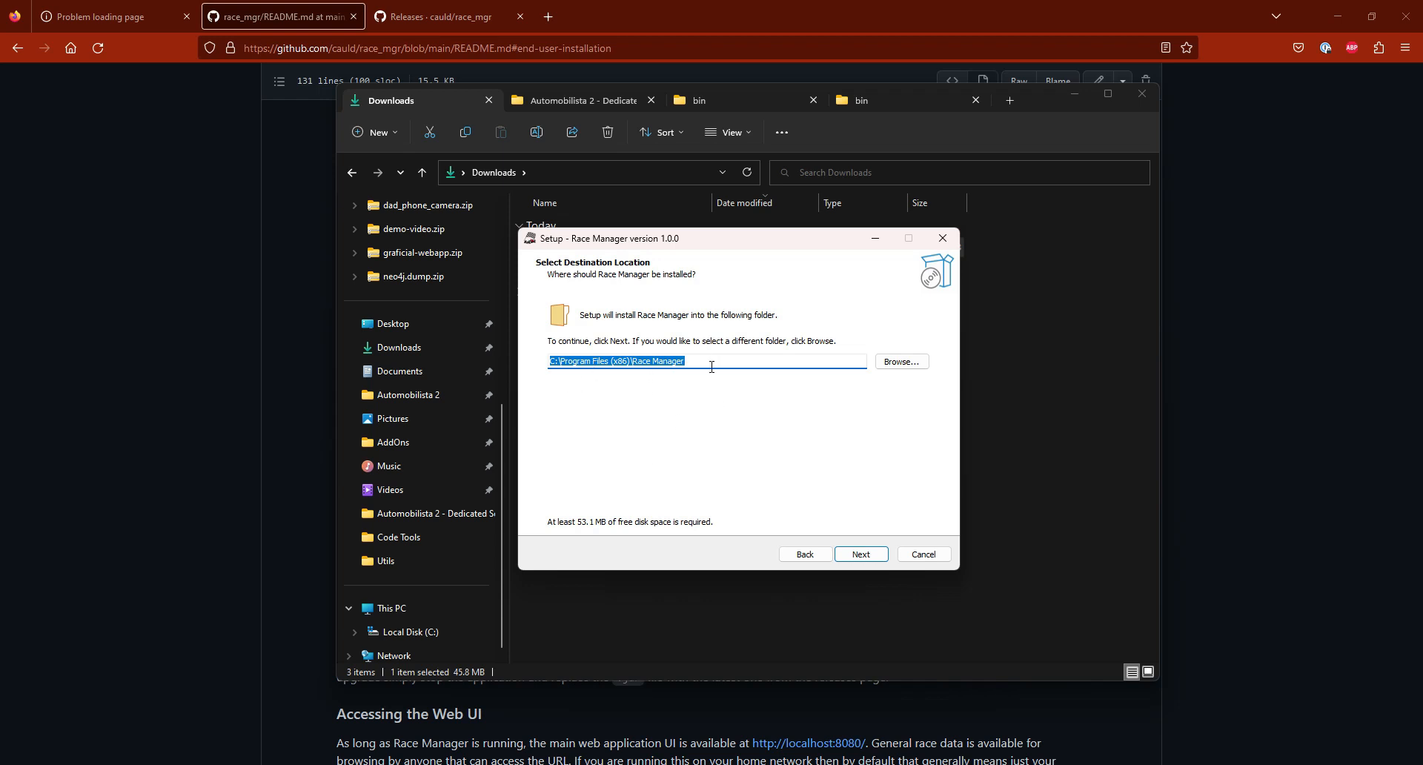
Step: Accept the default Race Manager destination folder, enable the desktop shortcut, install, and finish the setup with Race Manager launching
click(861, 555)
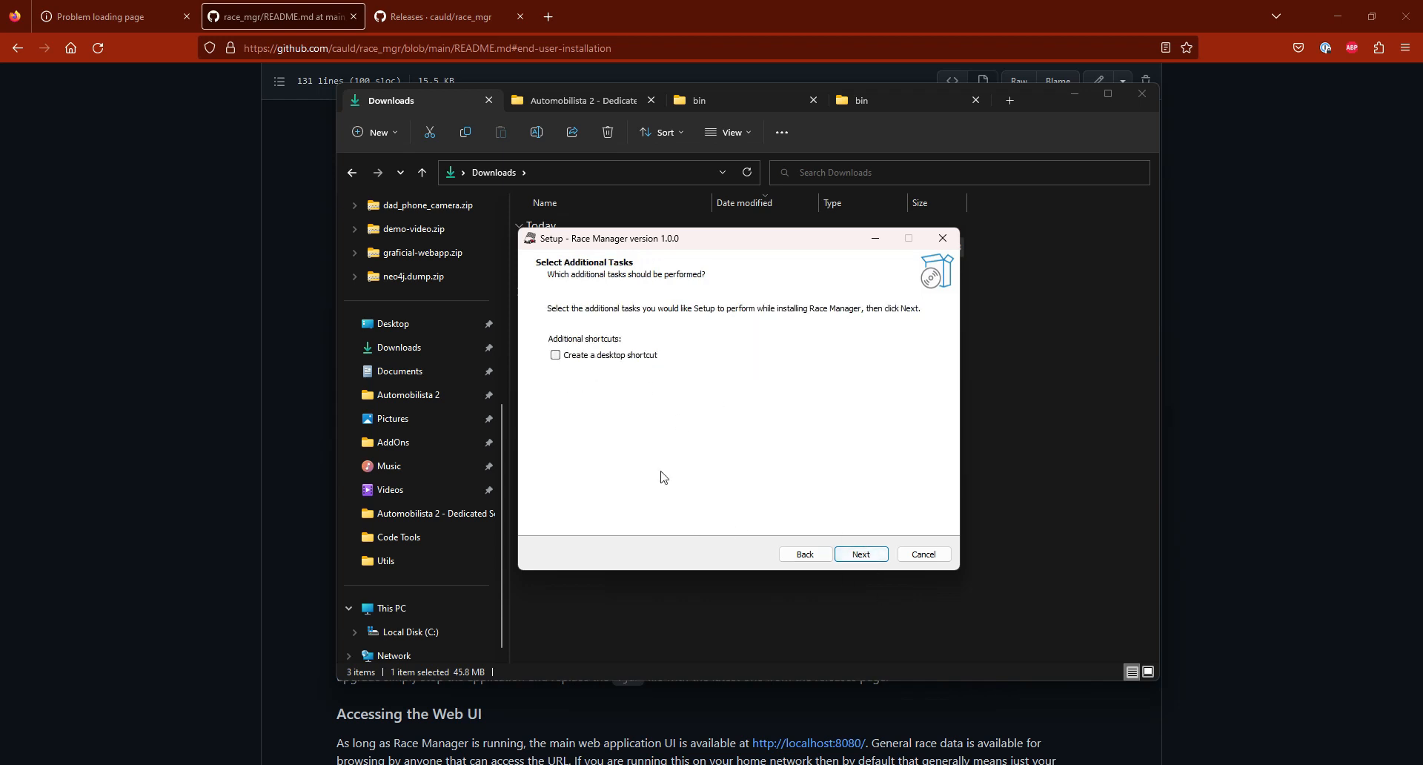
click(583, 355)
click(862, 557)
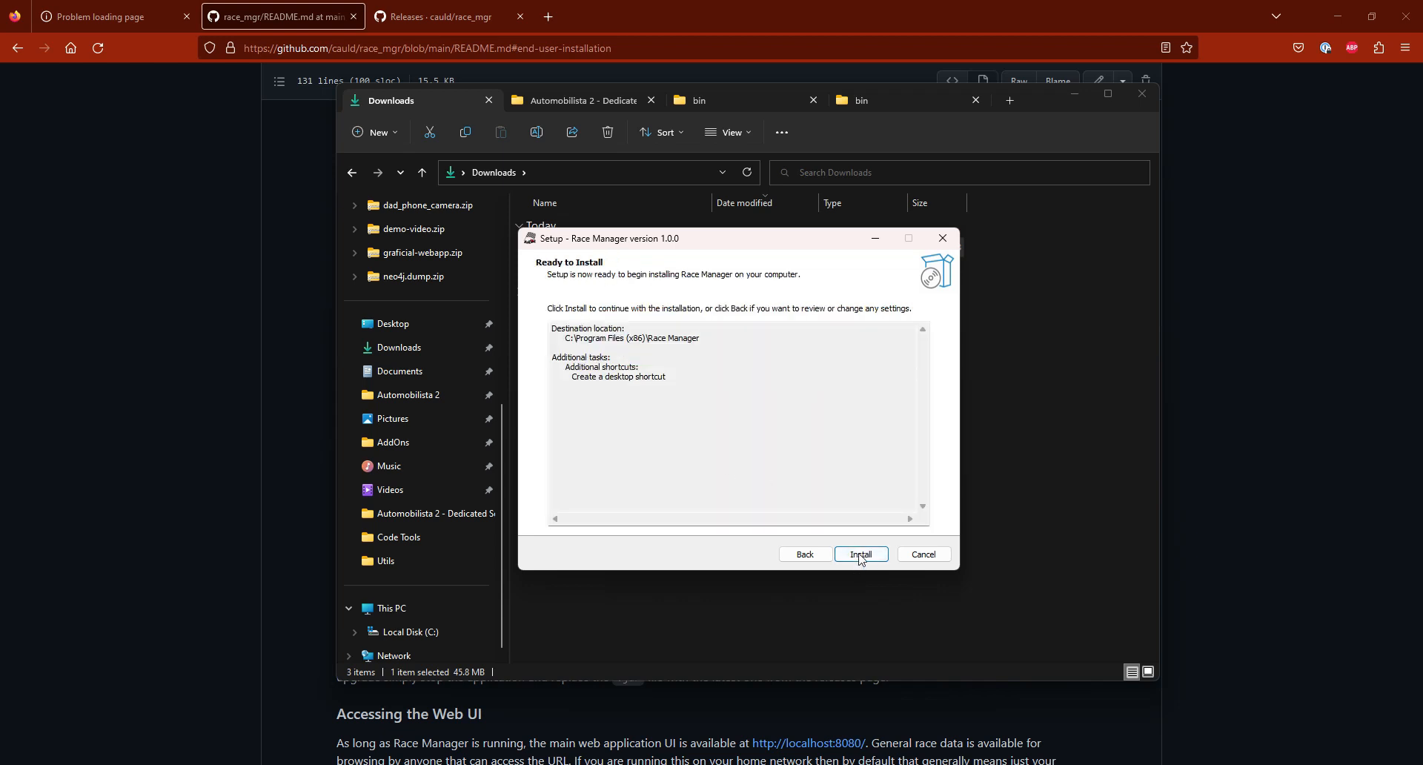
click(870, 556)
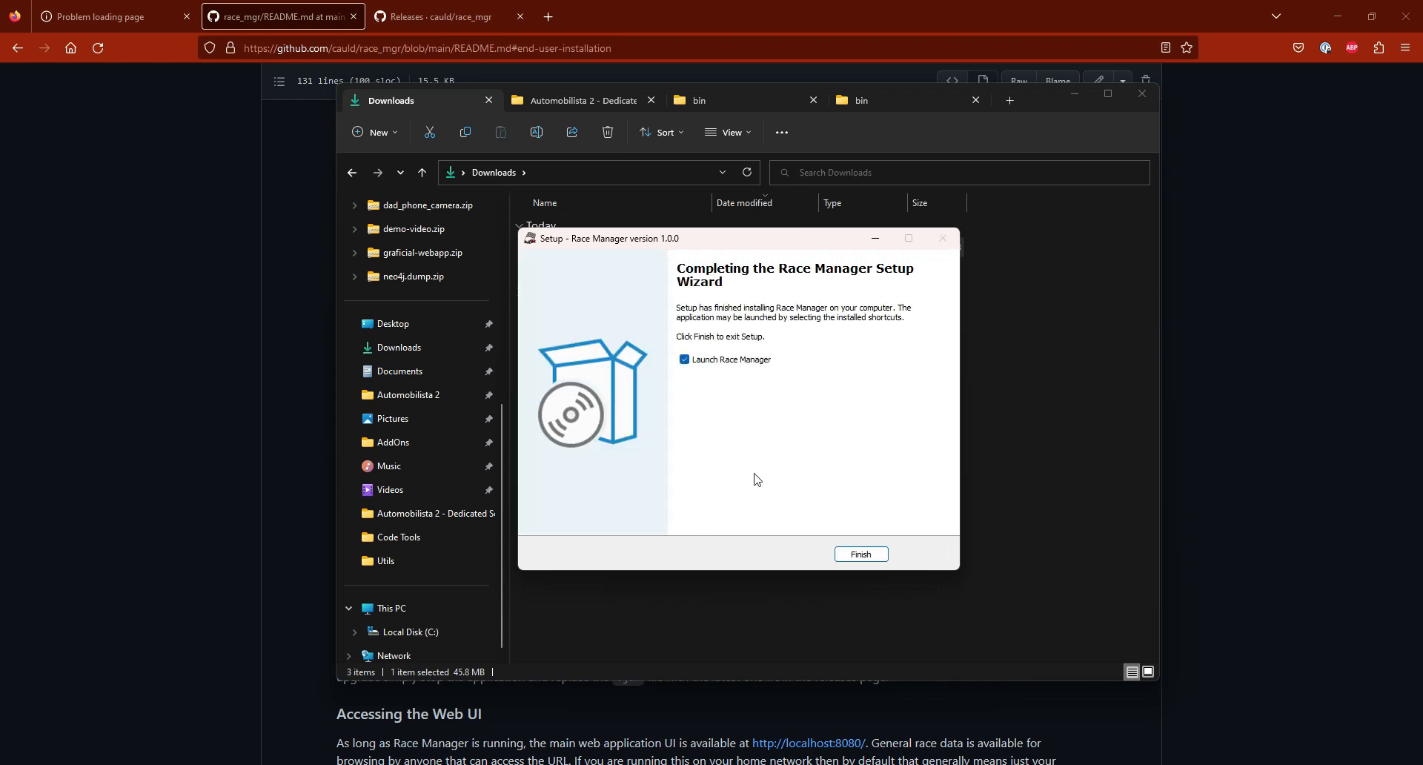
click(869, 555)
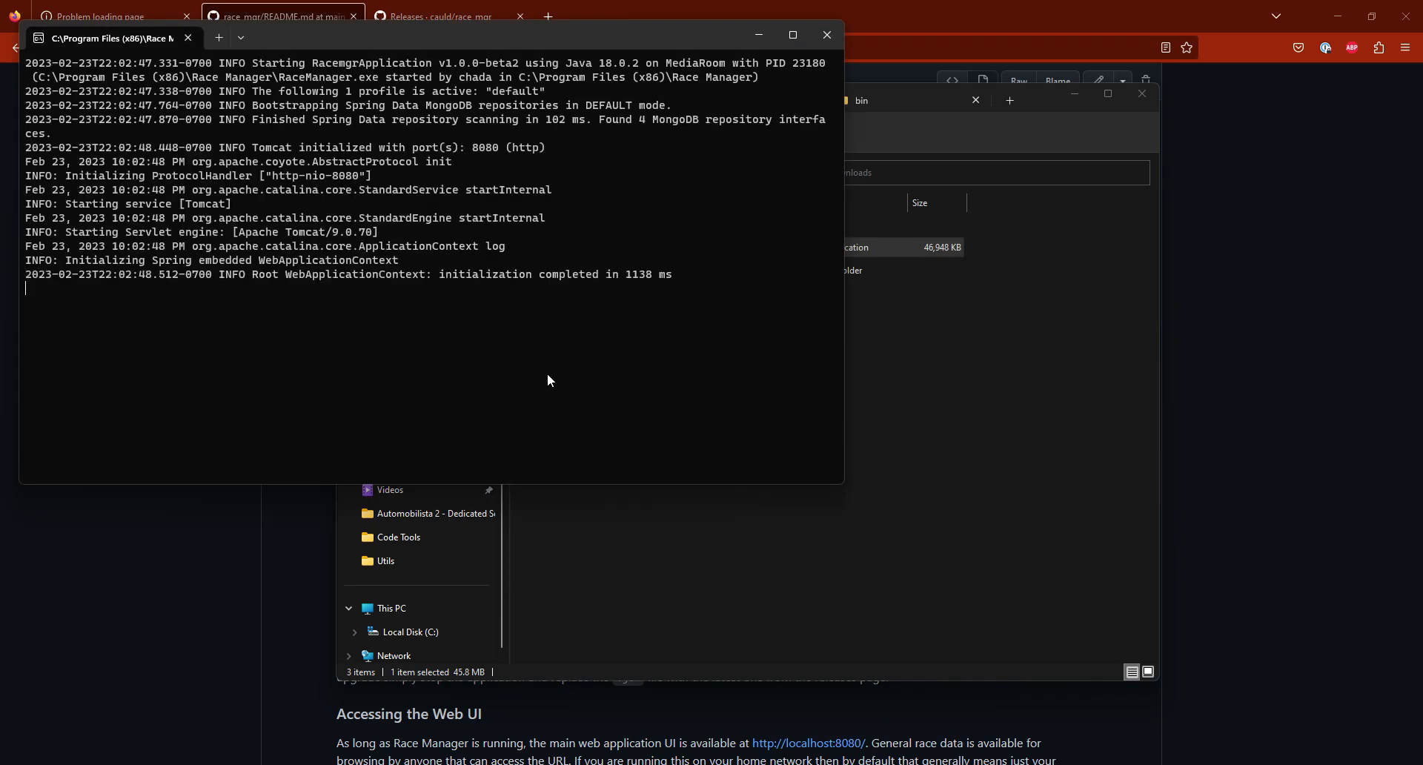
Step: Examine the Race Manager console output from startup to the latest messages alongside the README's end-user installation notes
drag(467, 41, 881, 176)
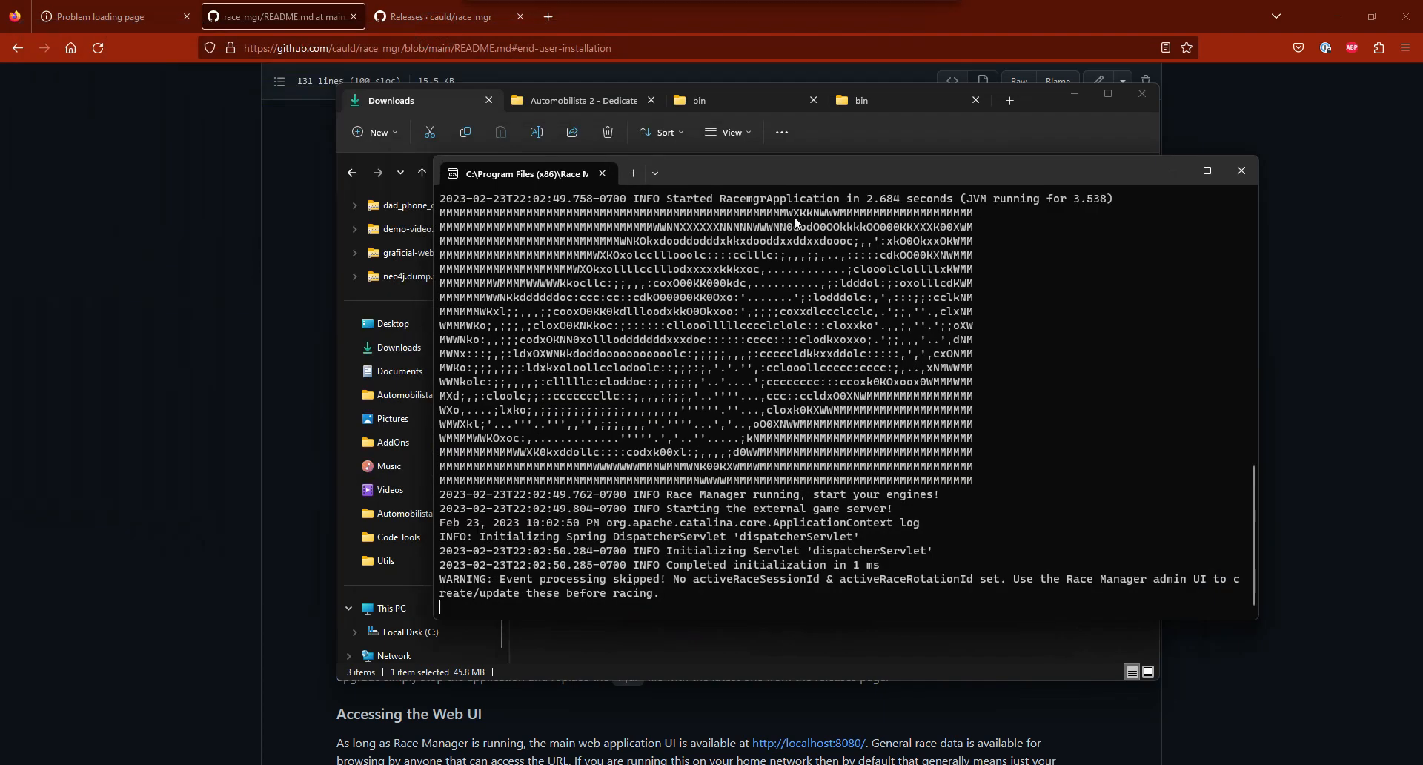
scroll(789, 378, up, 1)
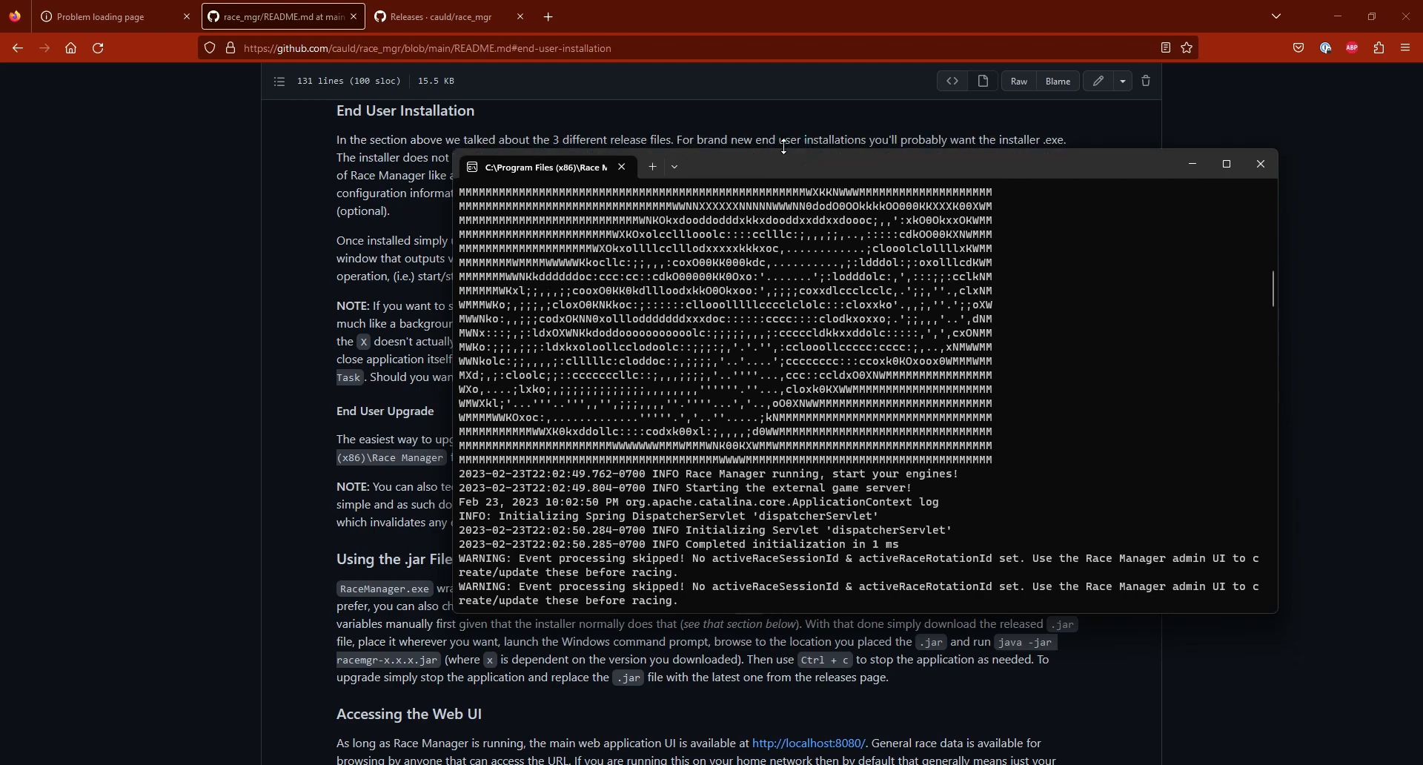
mouse_move(793, 155)
mouse_down()
mouse_move(778, 184)
mouse_move(784, 237)
mouse_move(796, 171)
mouse_up()
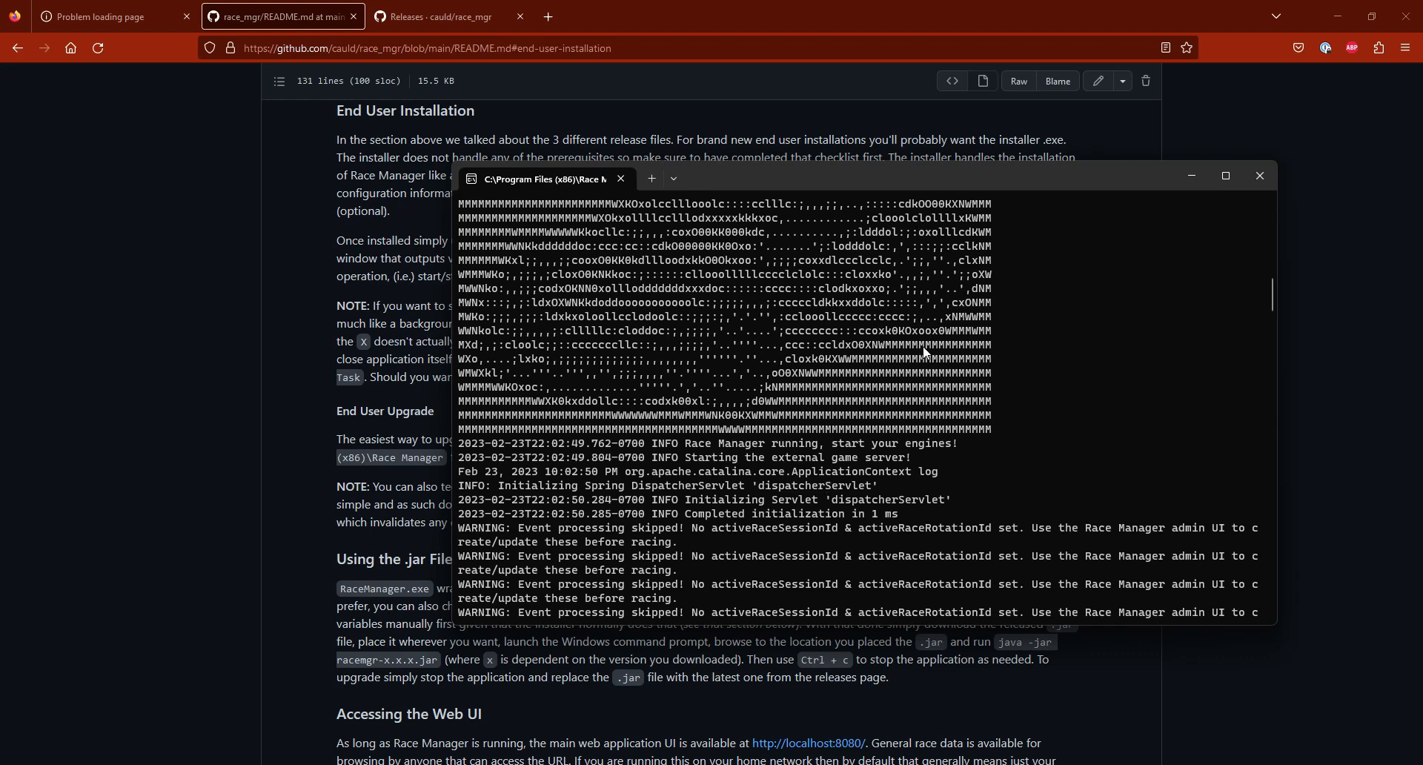
click(264, 500)
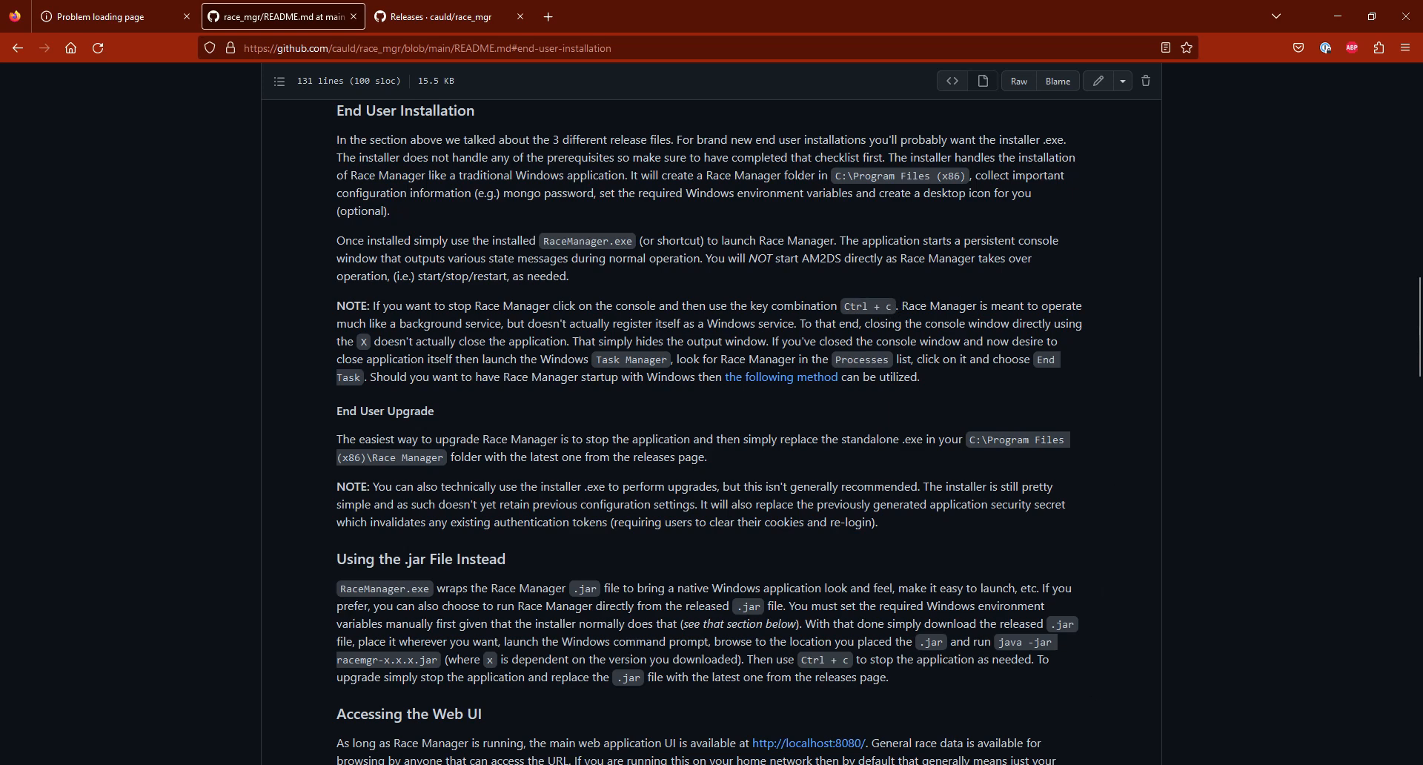
click(743, 764)
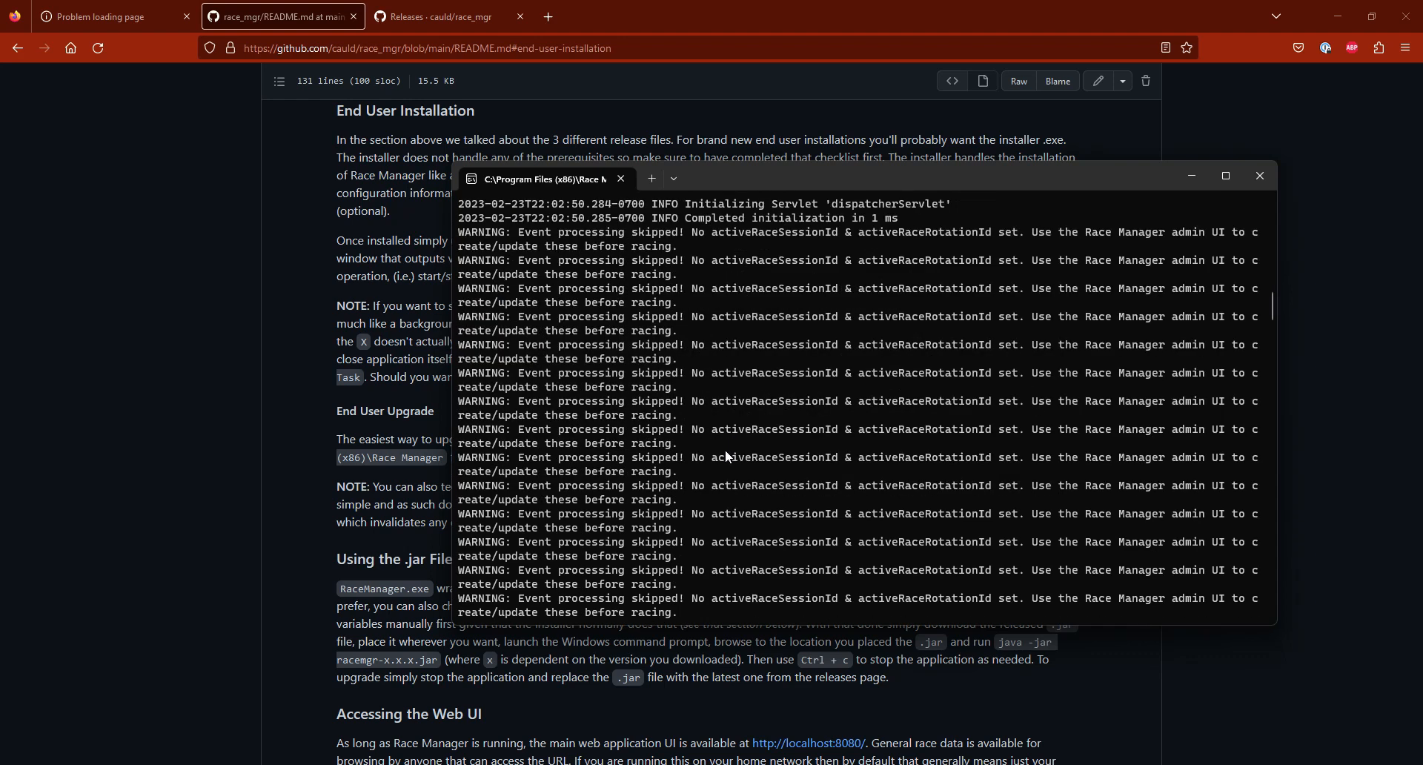
scroll(723, 461, down, 15)
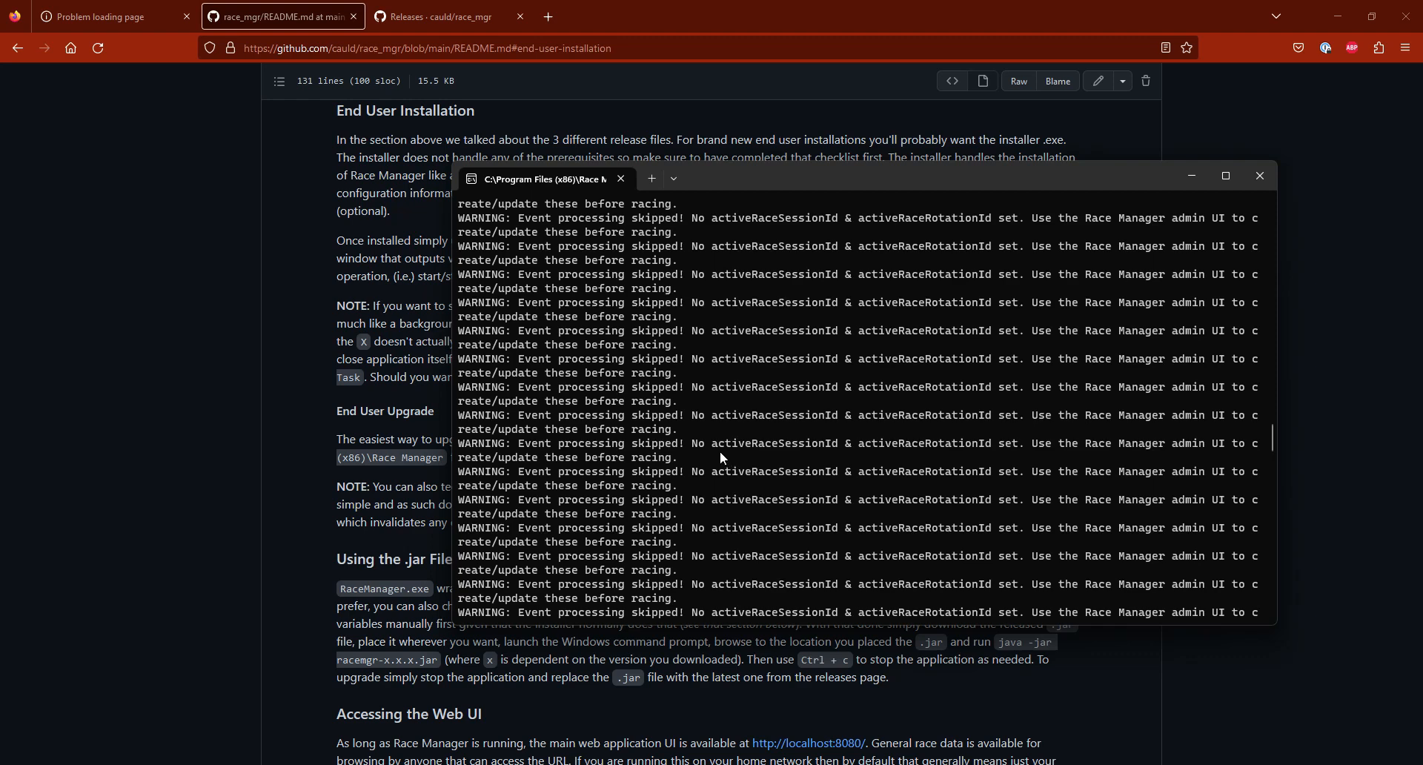
scroll(848, 489, down, 11)
scroll(849, 493, down, 6)
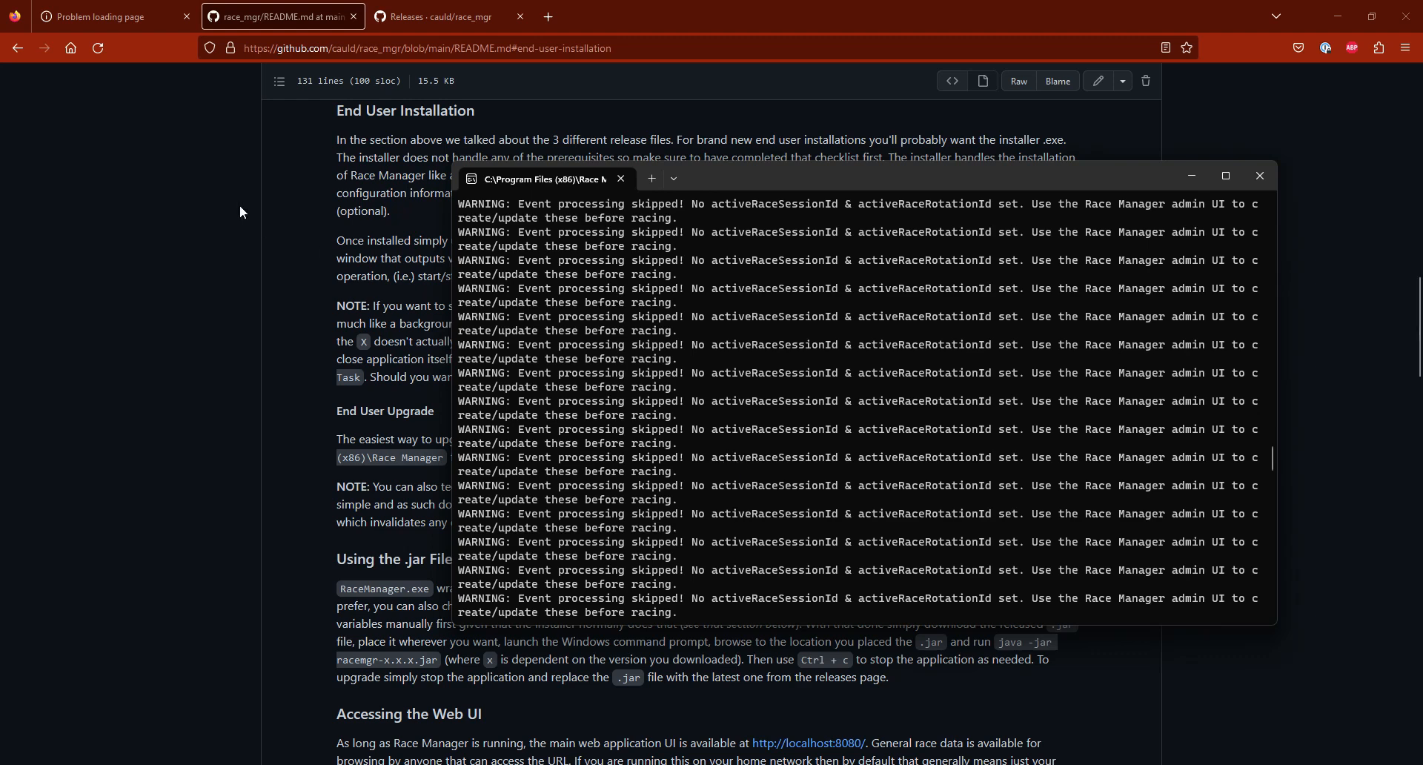
Step: Load the Race Manager web app at localhost:8080 in the browser and follow its admin UI link
click(85, 16)
key(Return)
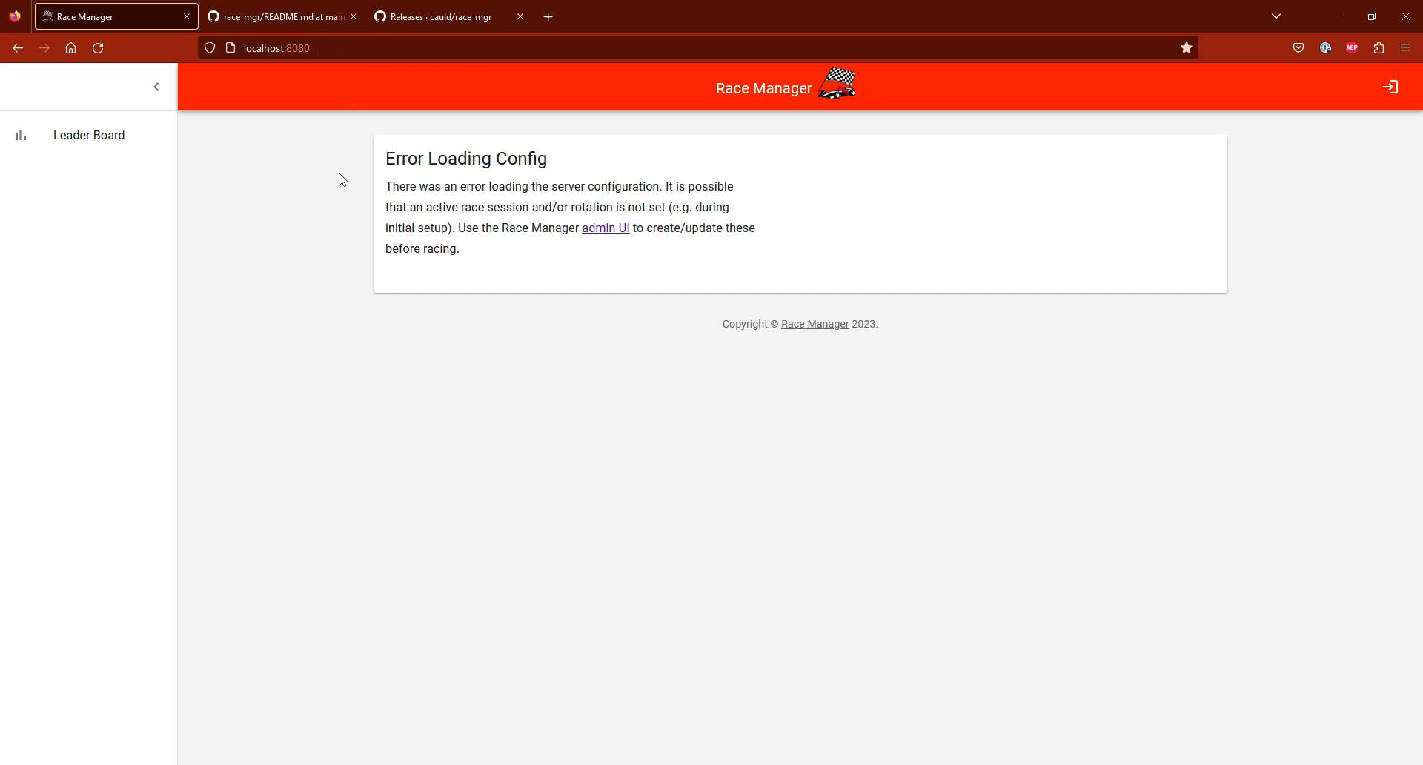
click(613, 232)
Step: Log in with the Race Manager admin username and the account password, and open the server management page
click(468, 197)
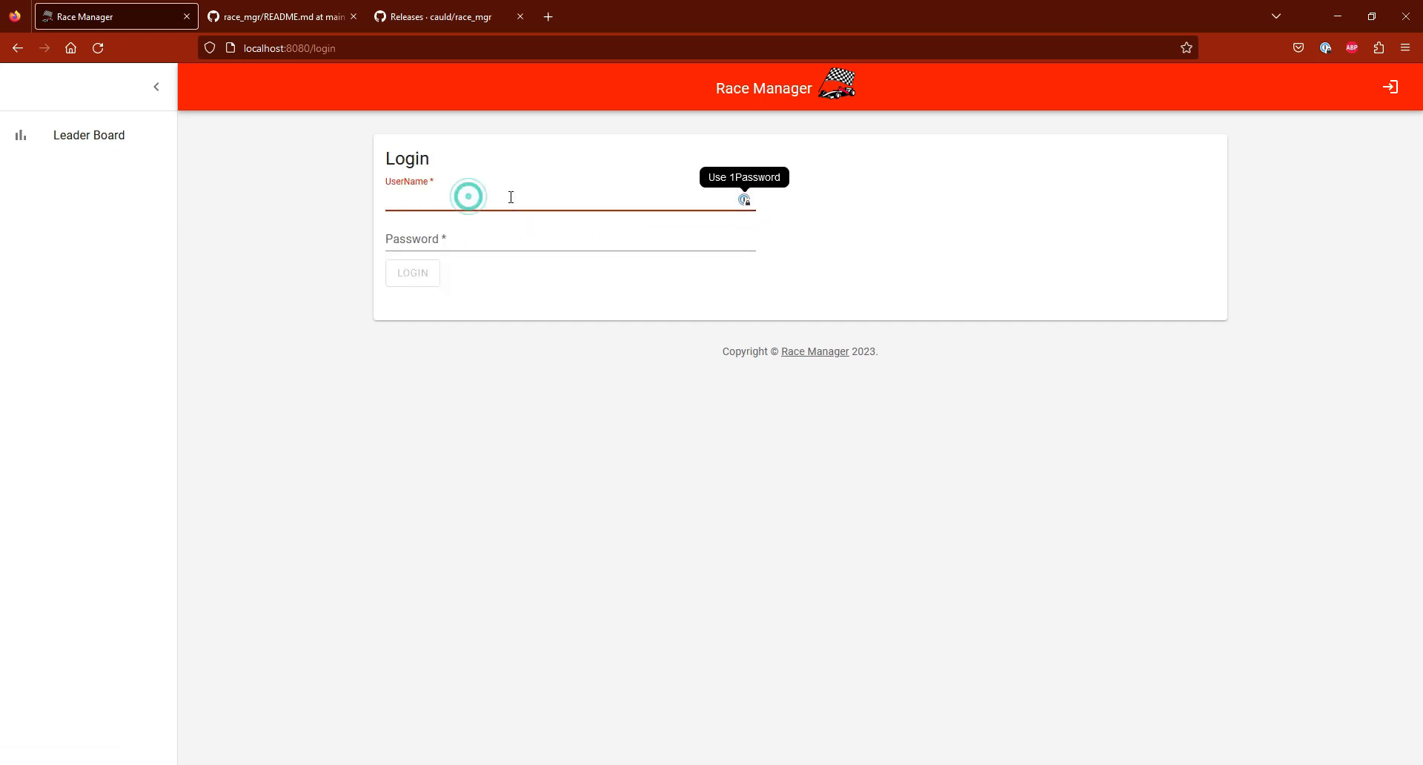
text(admin)
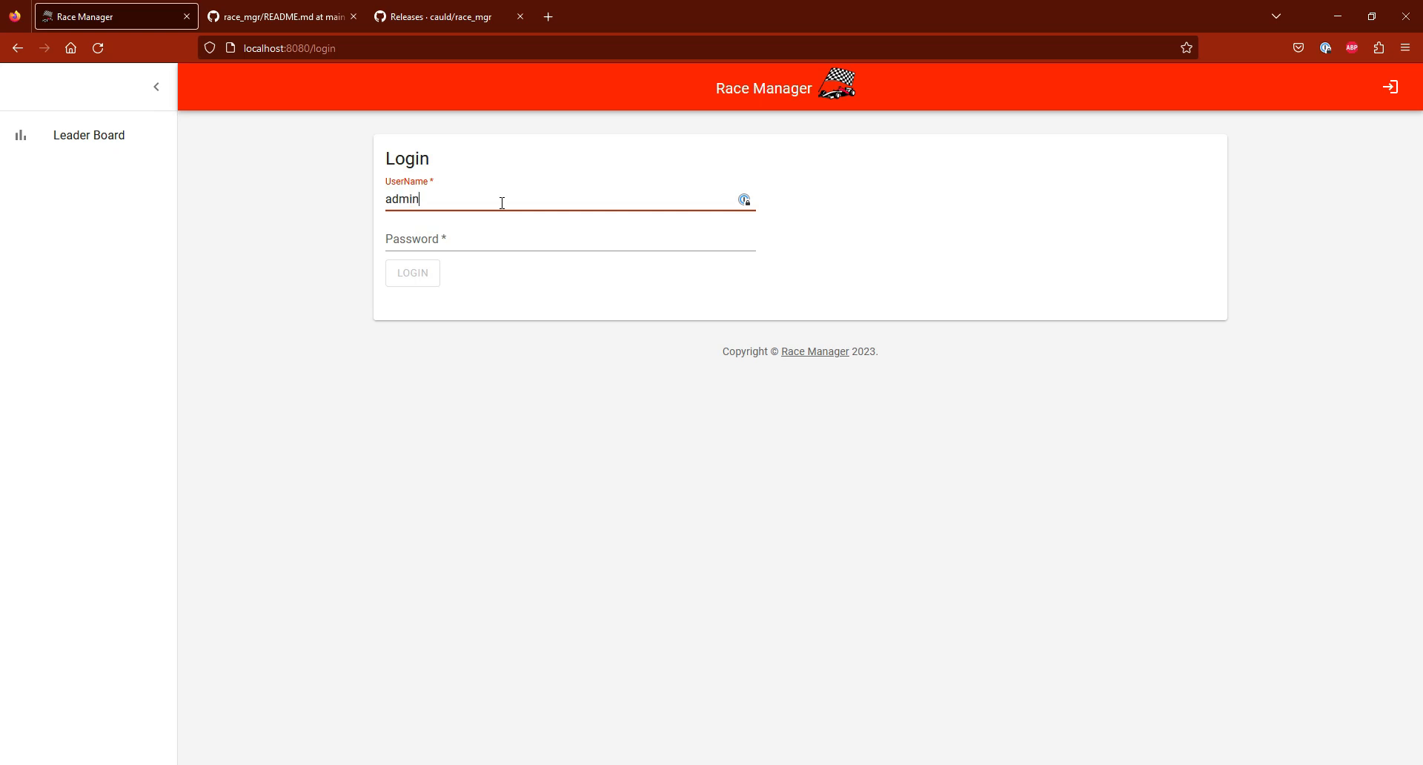
key(Tab)
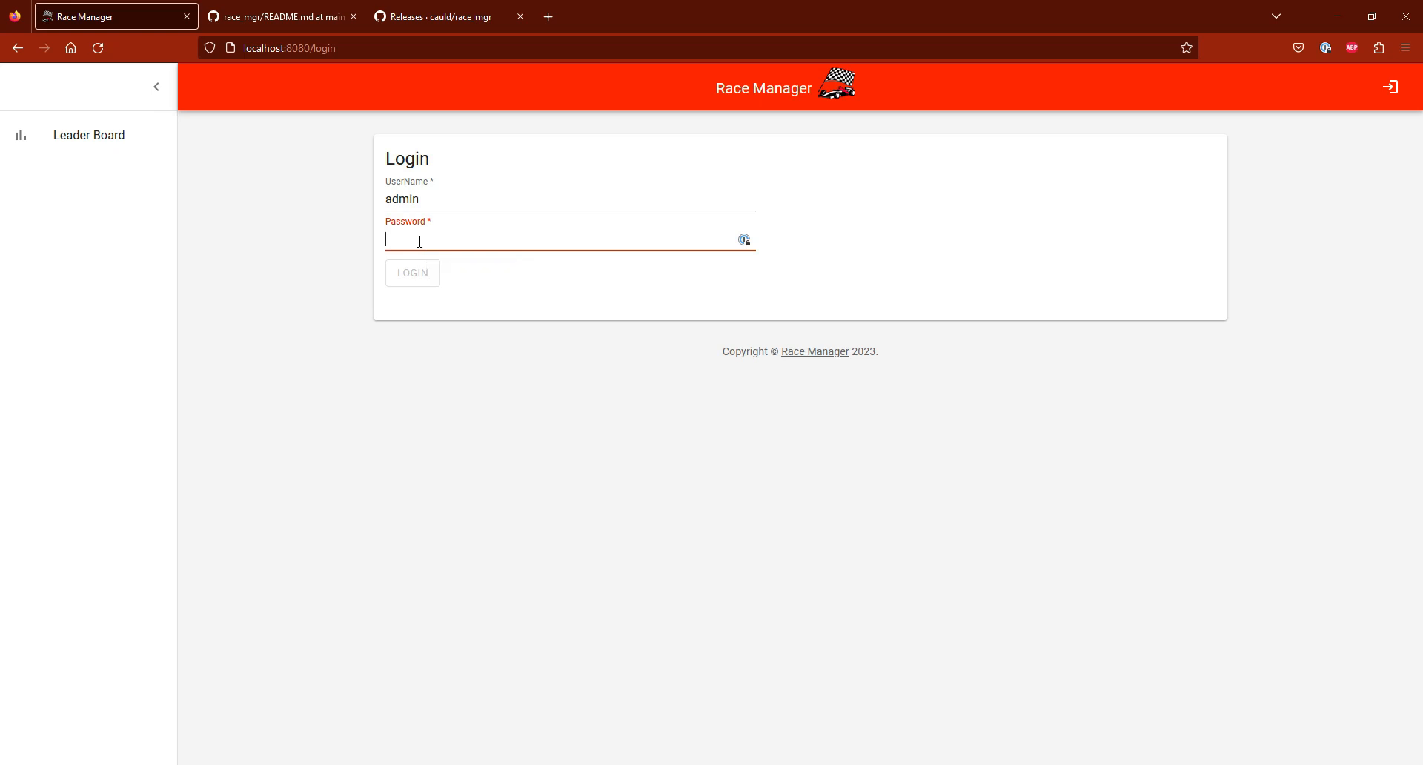
text(admin)
click(412, 273)
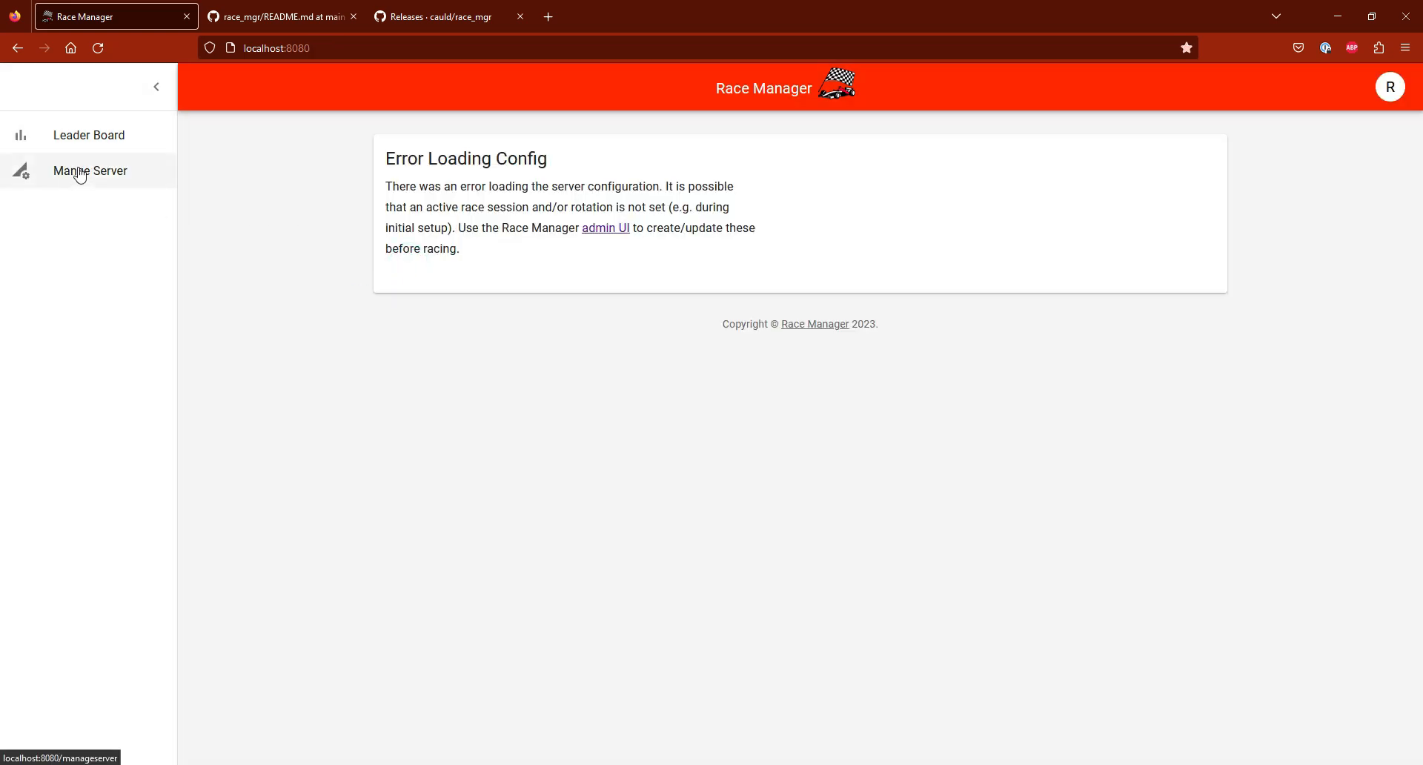
click(80, 176)
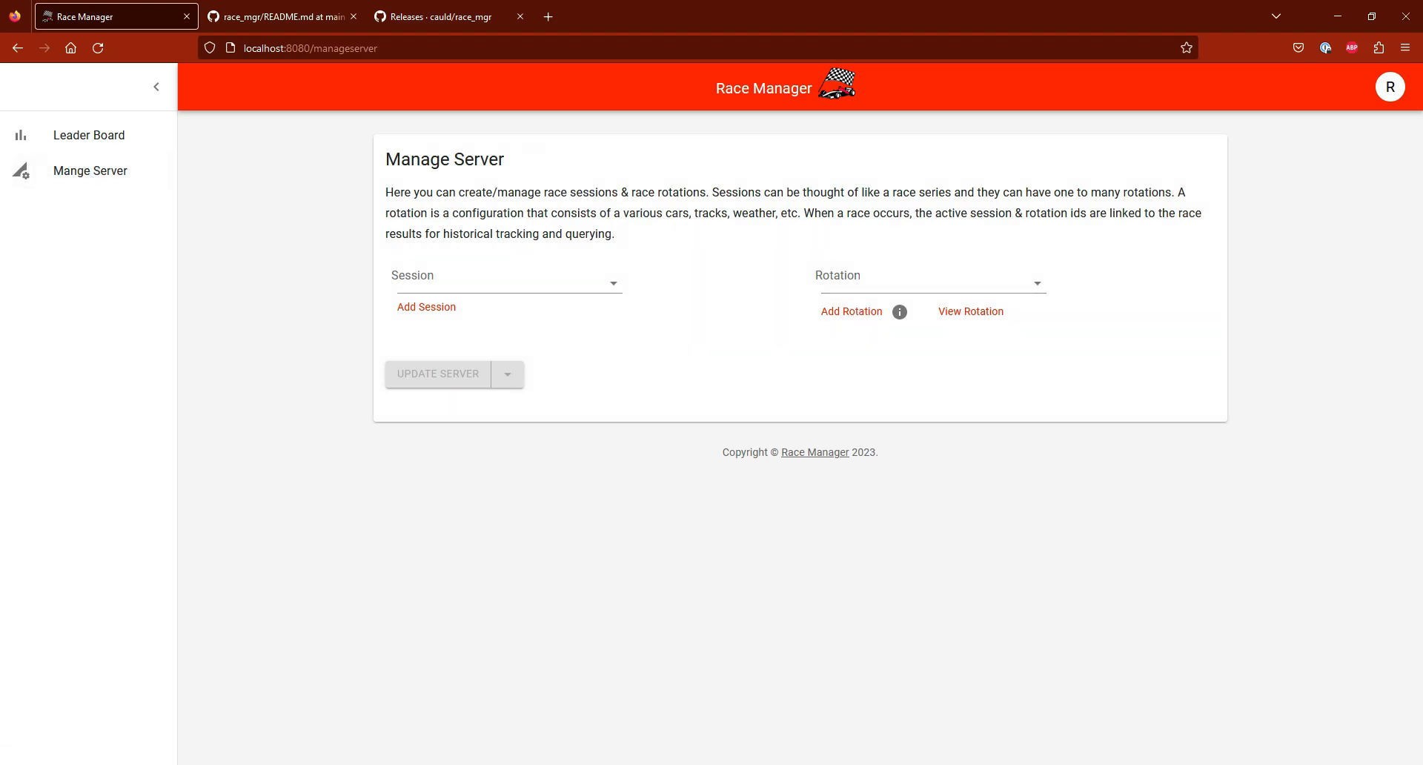
Step: Check the most recent messages in the Race Manager console and return to the server management page
click(763, 764)
scroll(790, 513, down, 10)
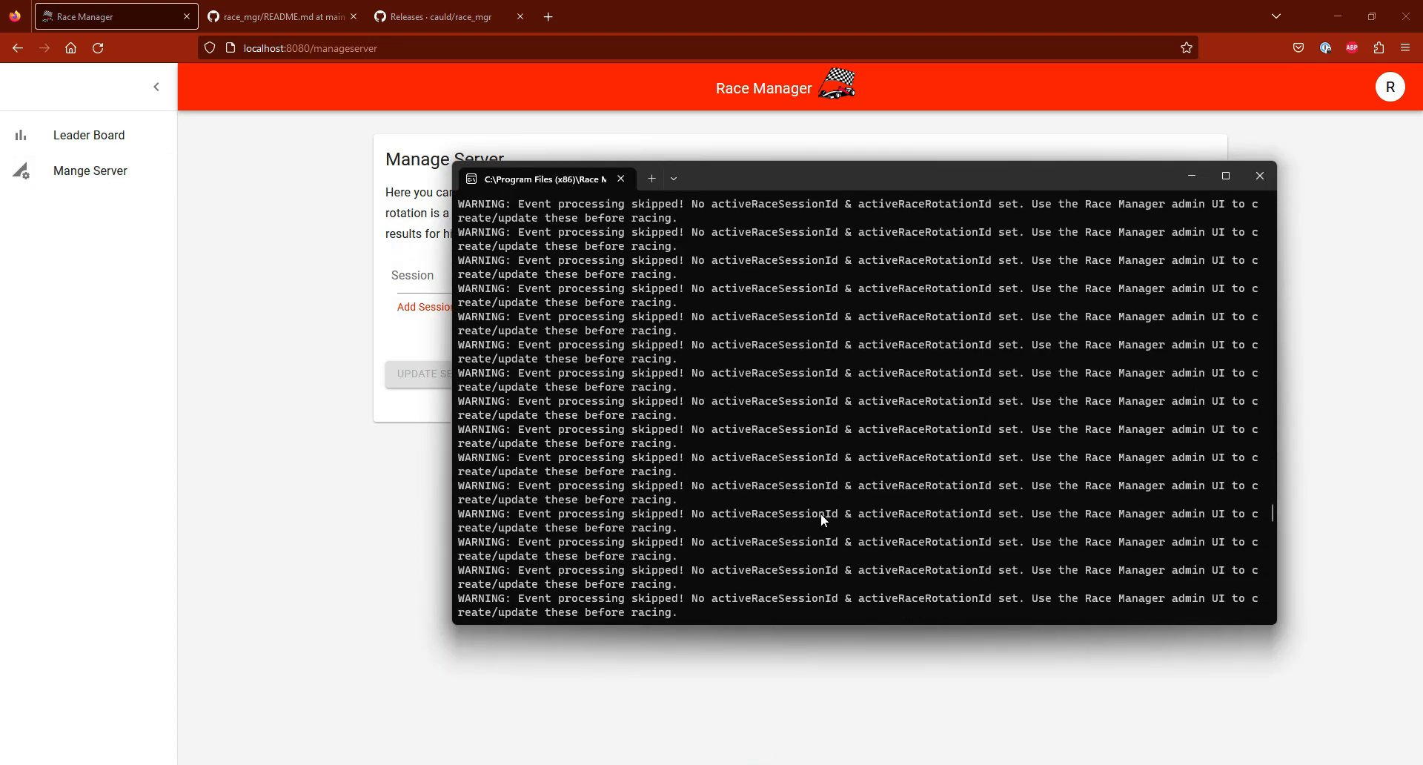
scroll(814, 512, down, 1)
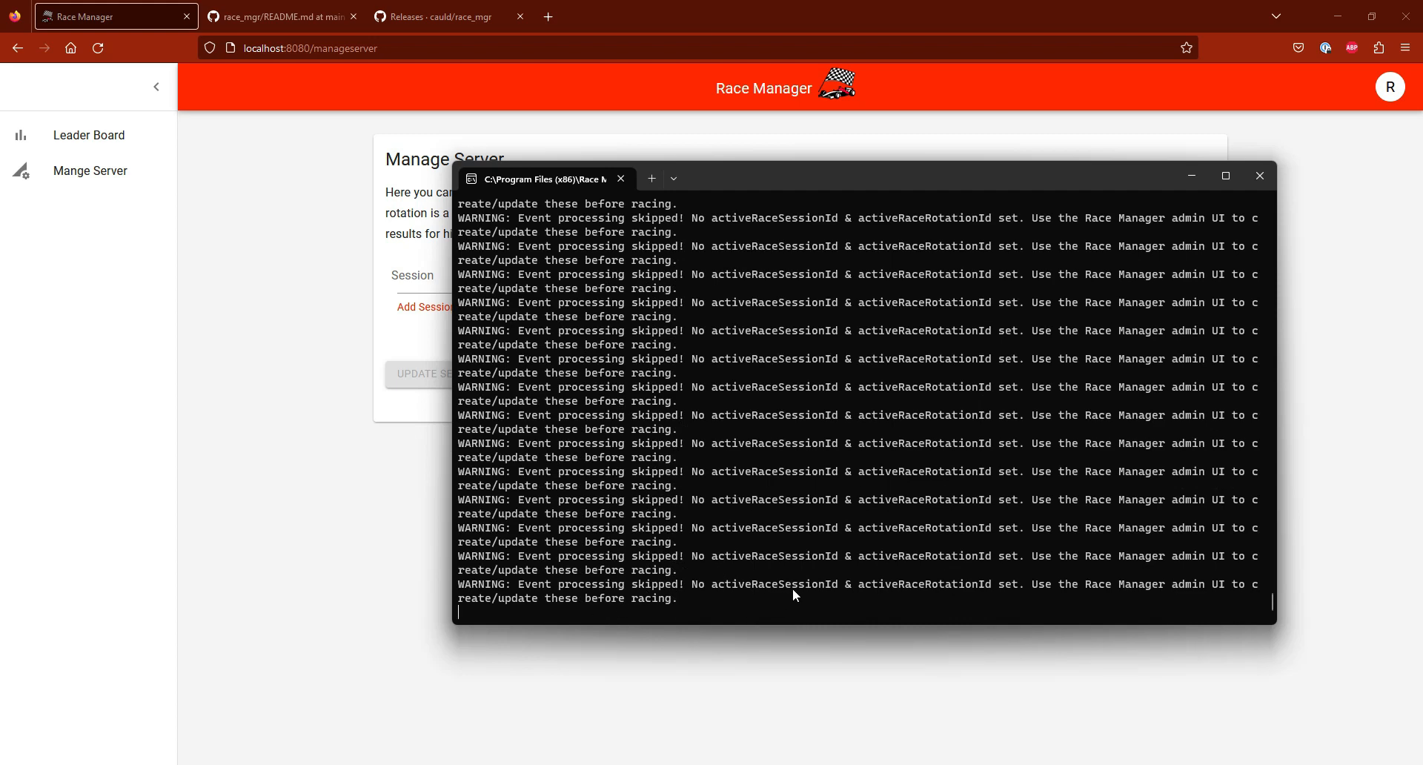
click(870, 697)
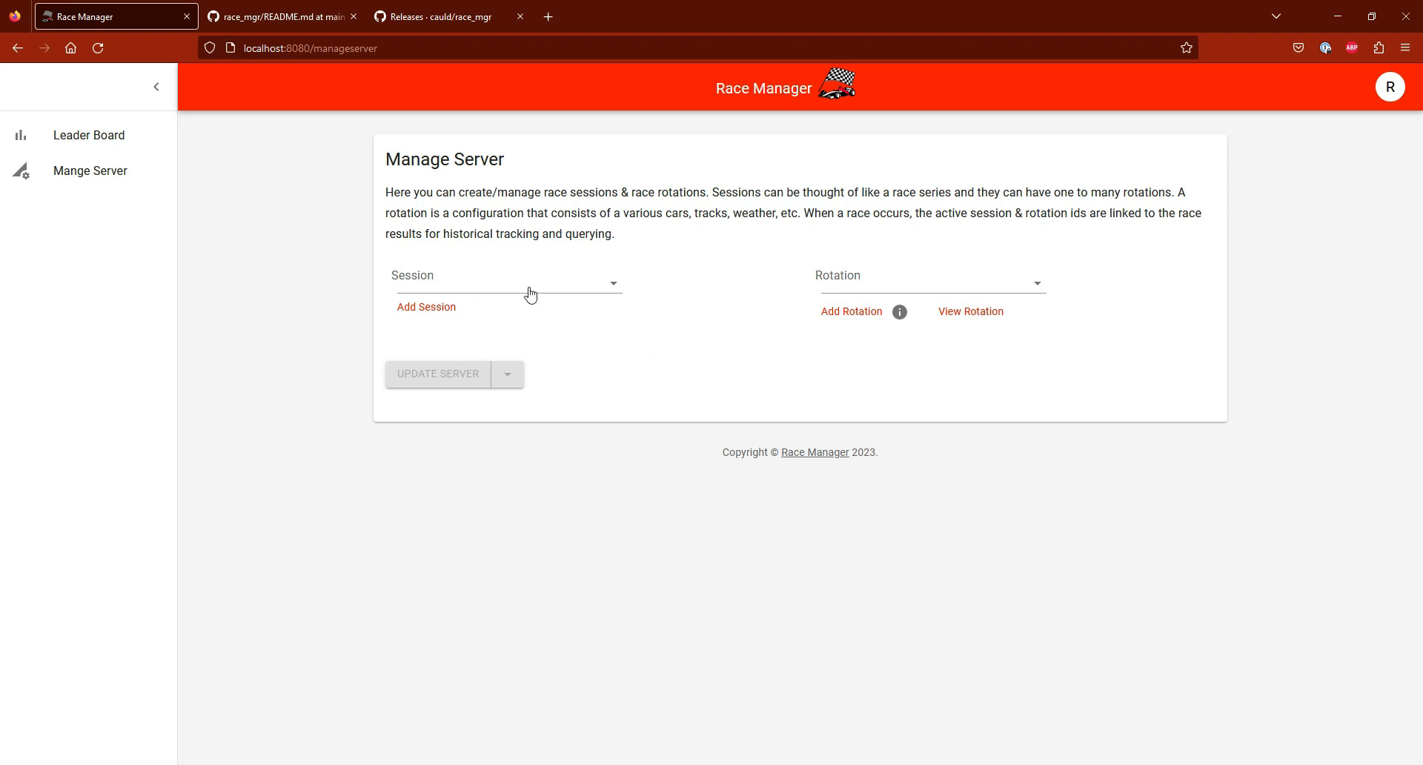
Step: Add a race session named "Friday Night Races"
click(614, 287)
click(650, 323)
click(426, 307)
click(565, 409)
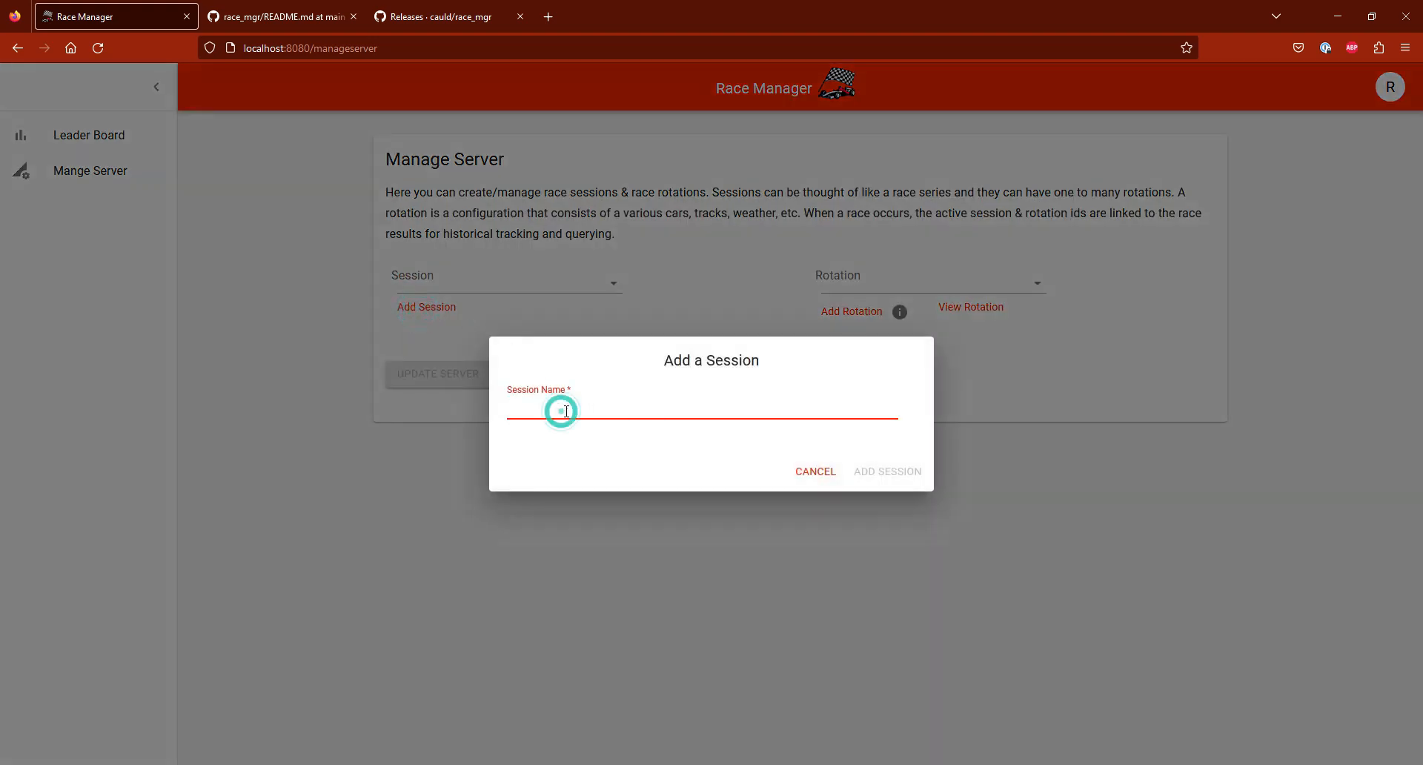
text(Frid)
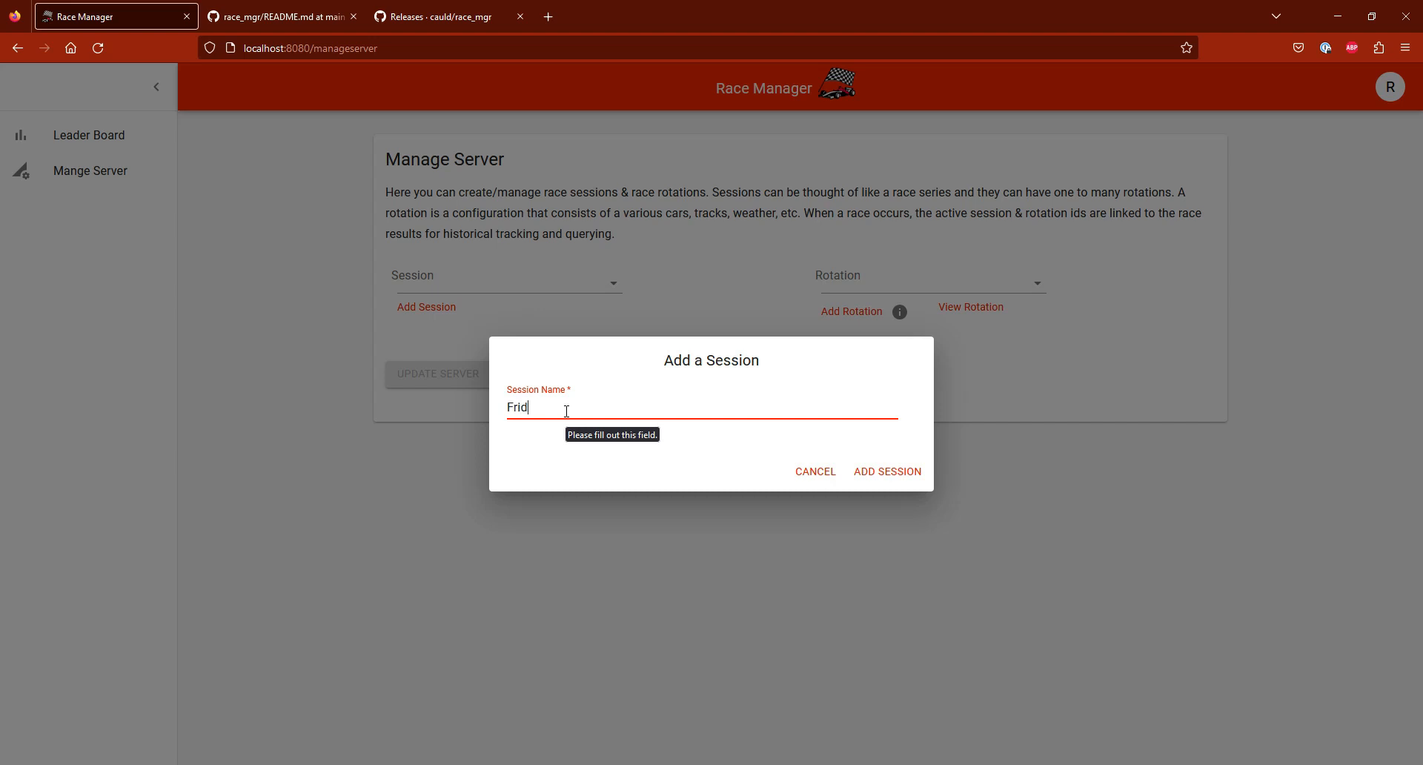
text(ay Night Racves)
key(BackSpace)
key(BackSpace)
key(BackSpace)
text(es)
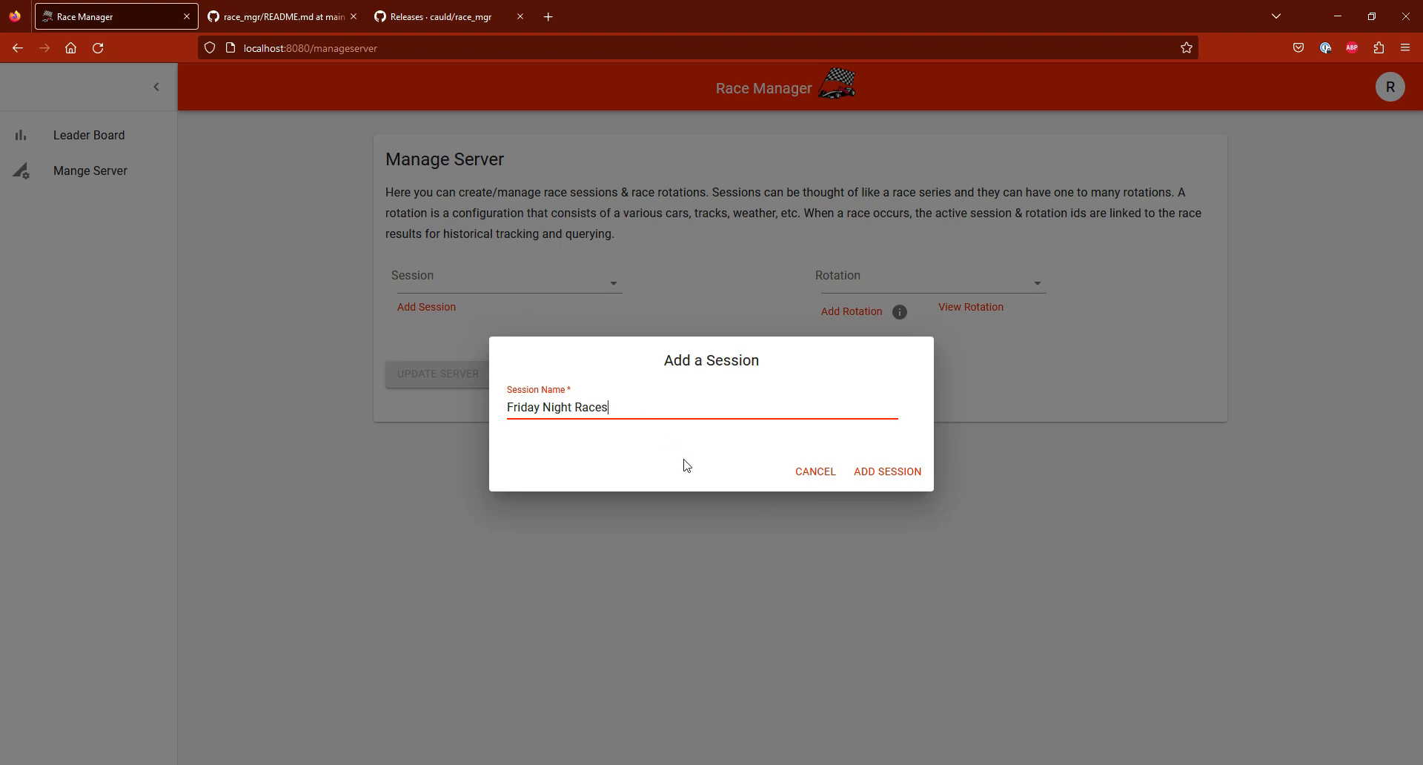
click(887, 478)
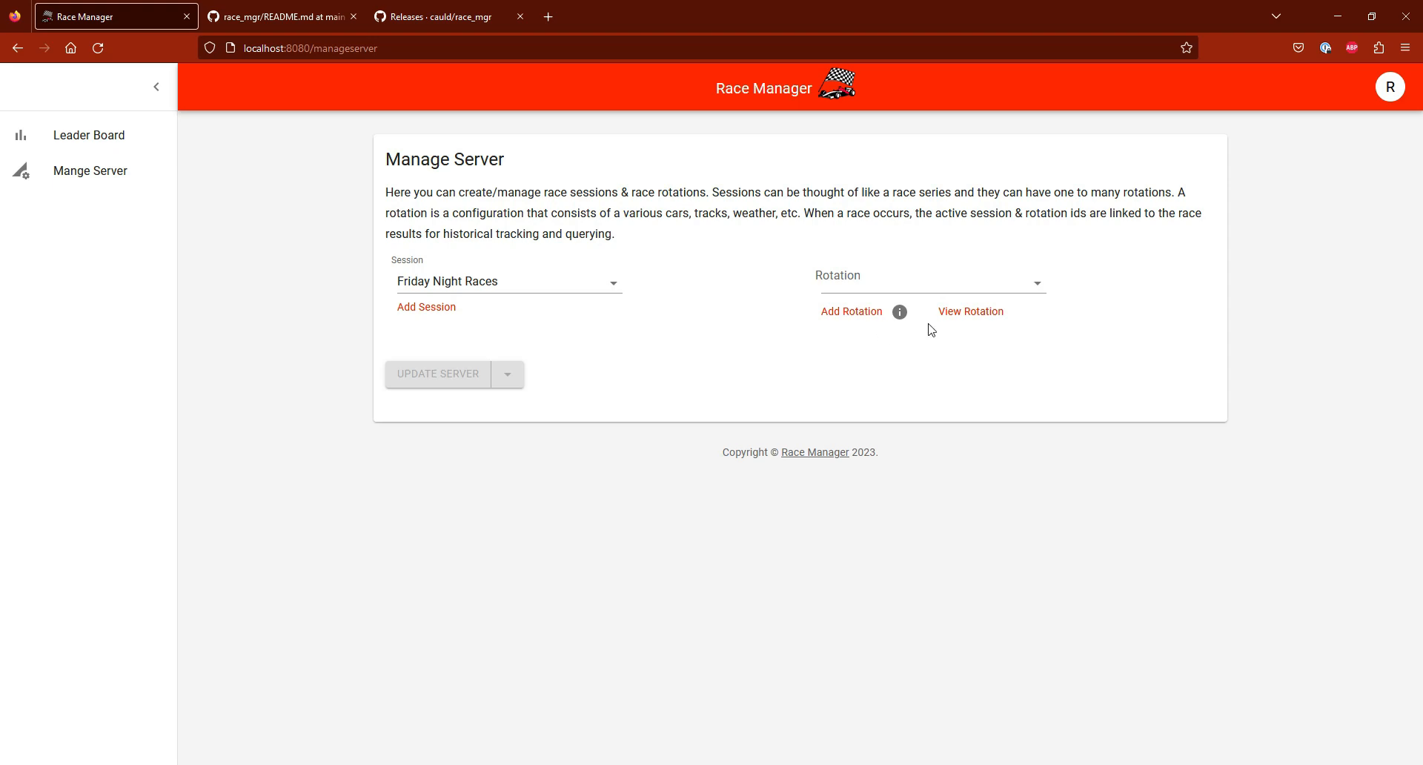
Step: Add a rotation named "My First Rotation", keeping the default number of races and the Persist and Restart options on
click(854, 311)
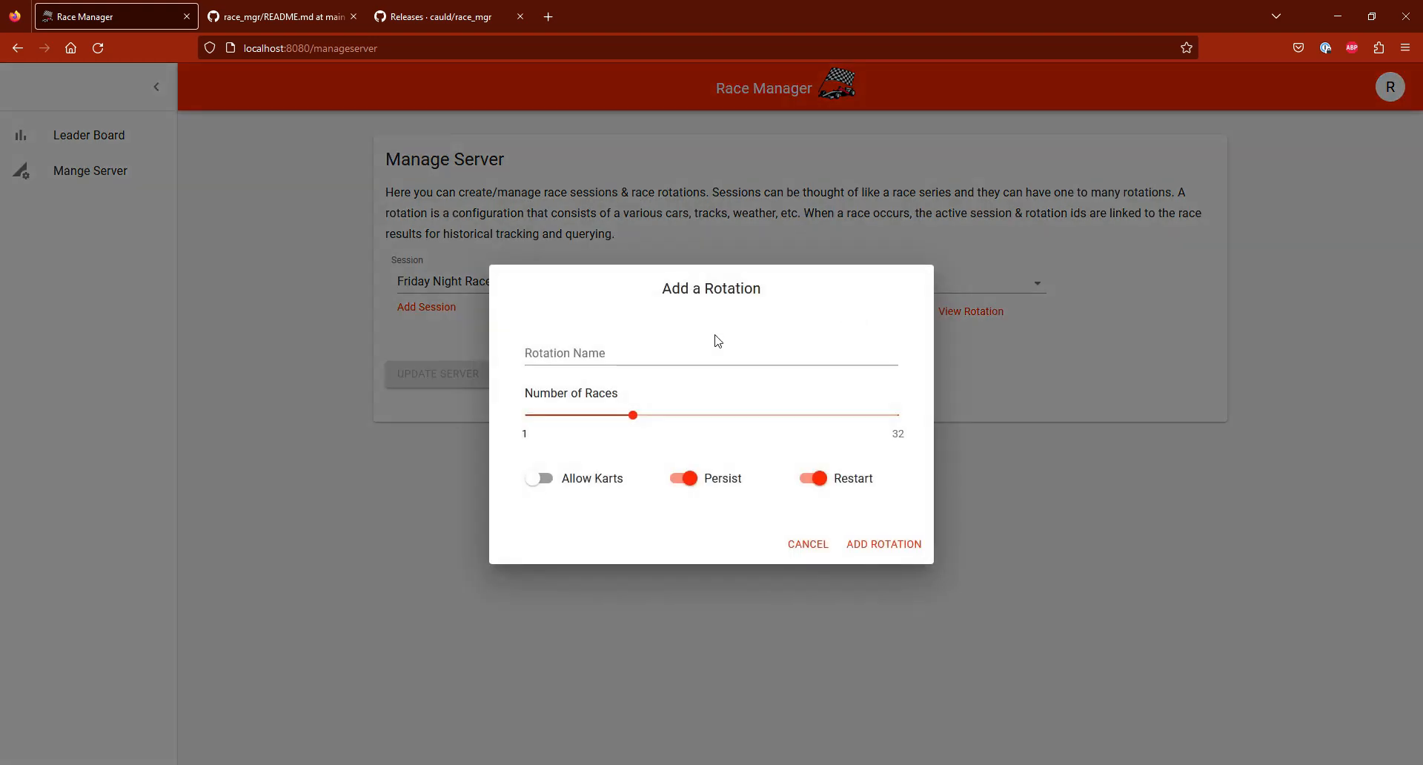
mouse_move(635, 420)
click(583, 351)
text(My )
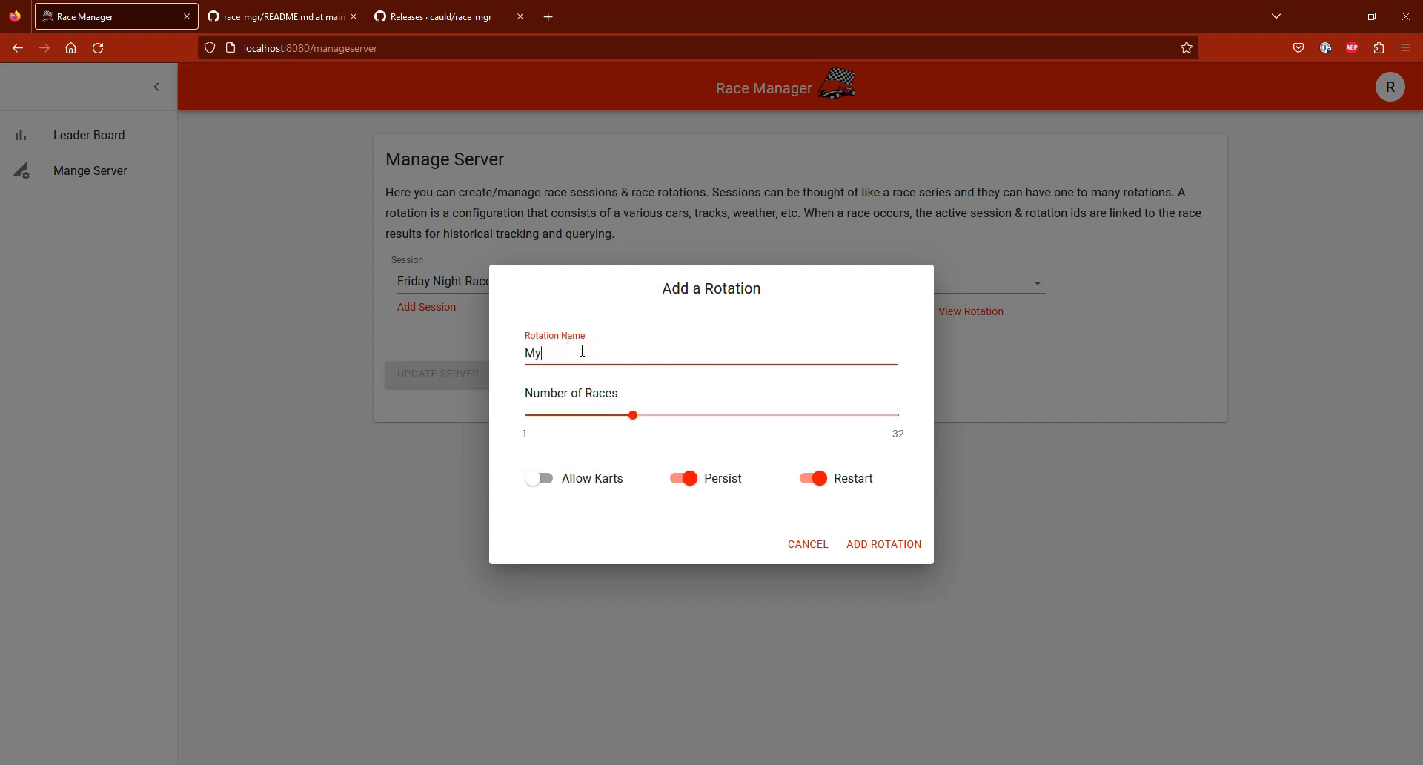
text(First Rotation)
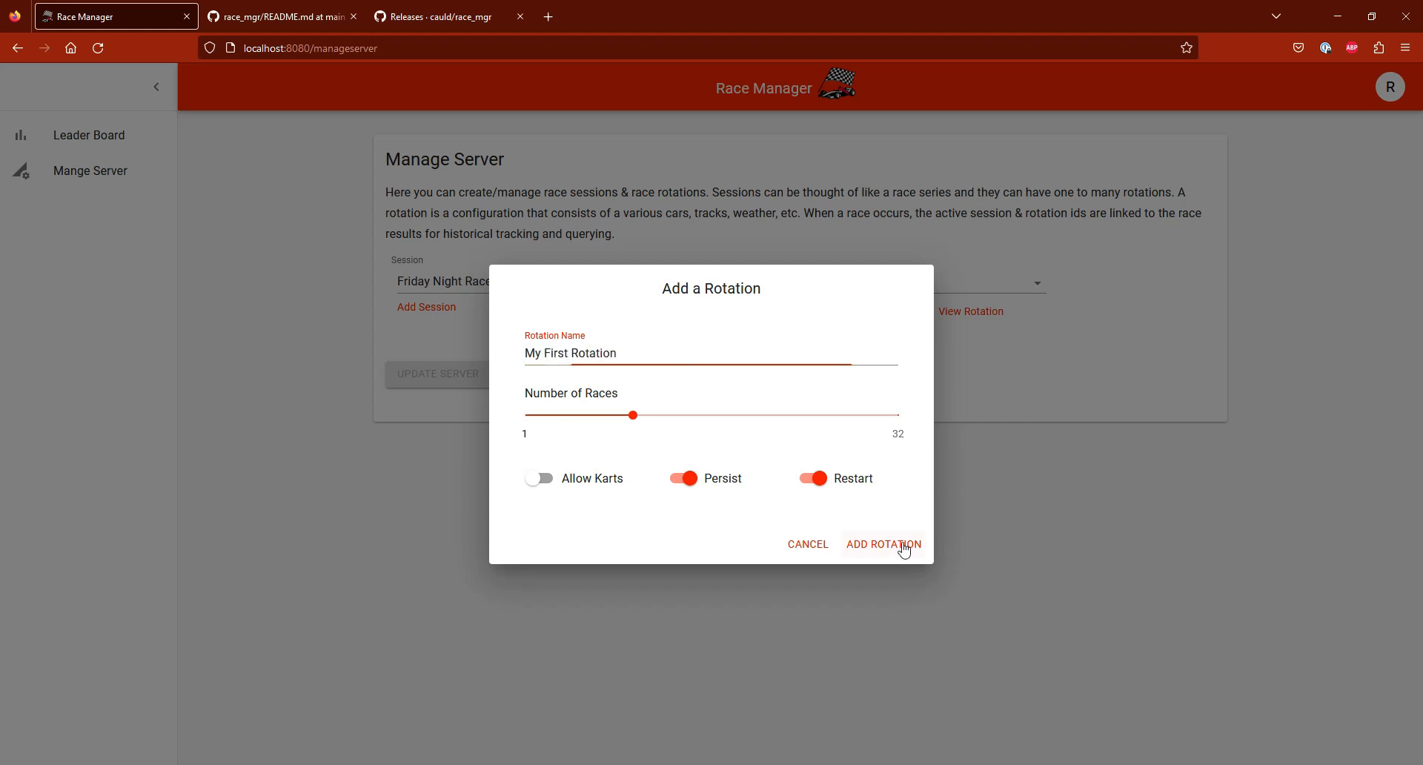
click(903, 544)
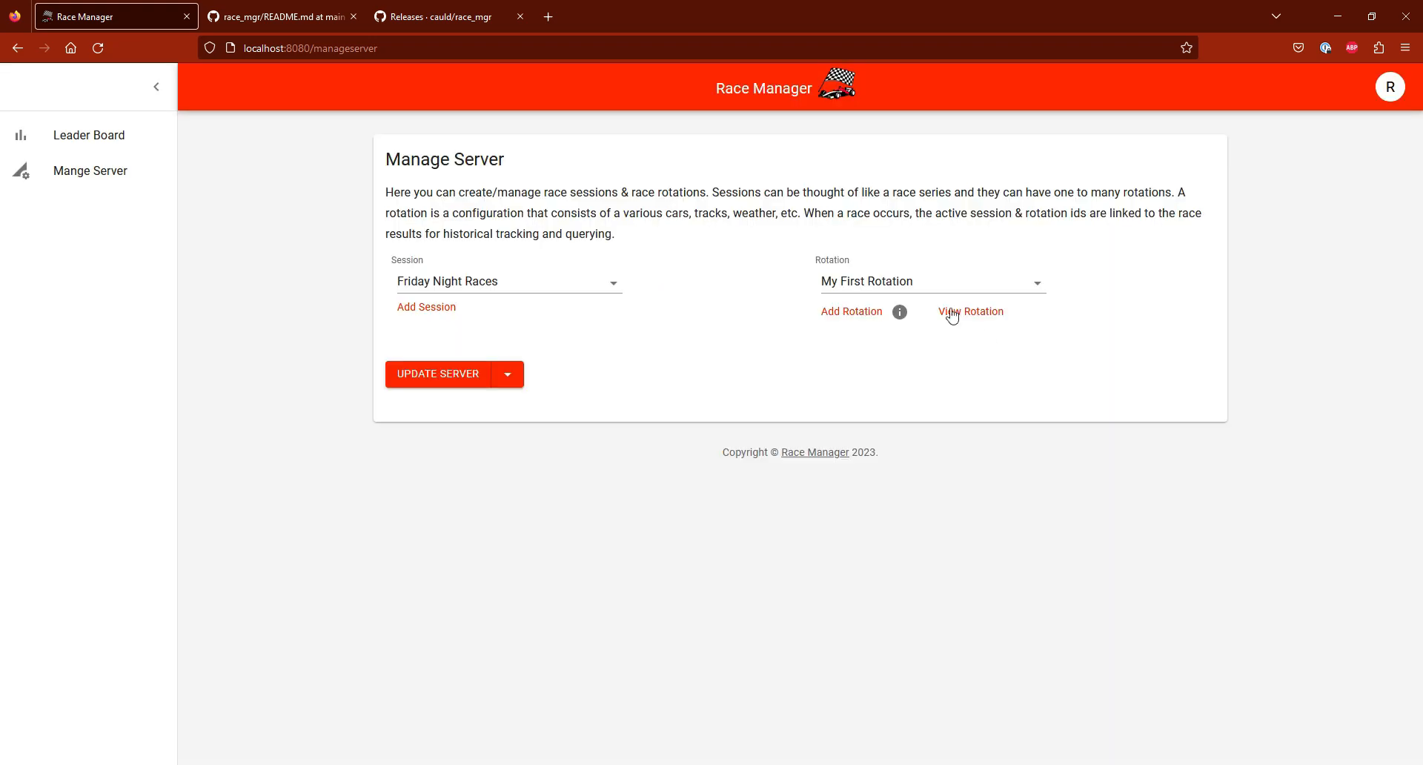
Step: View the vehicle class and track list of My First Rotation, and close the details
click(981, 312)
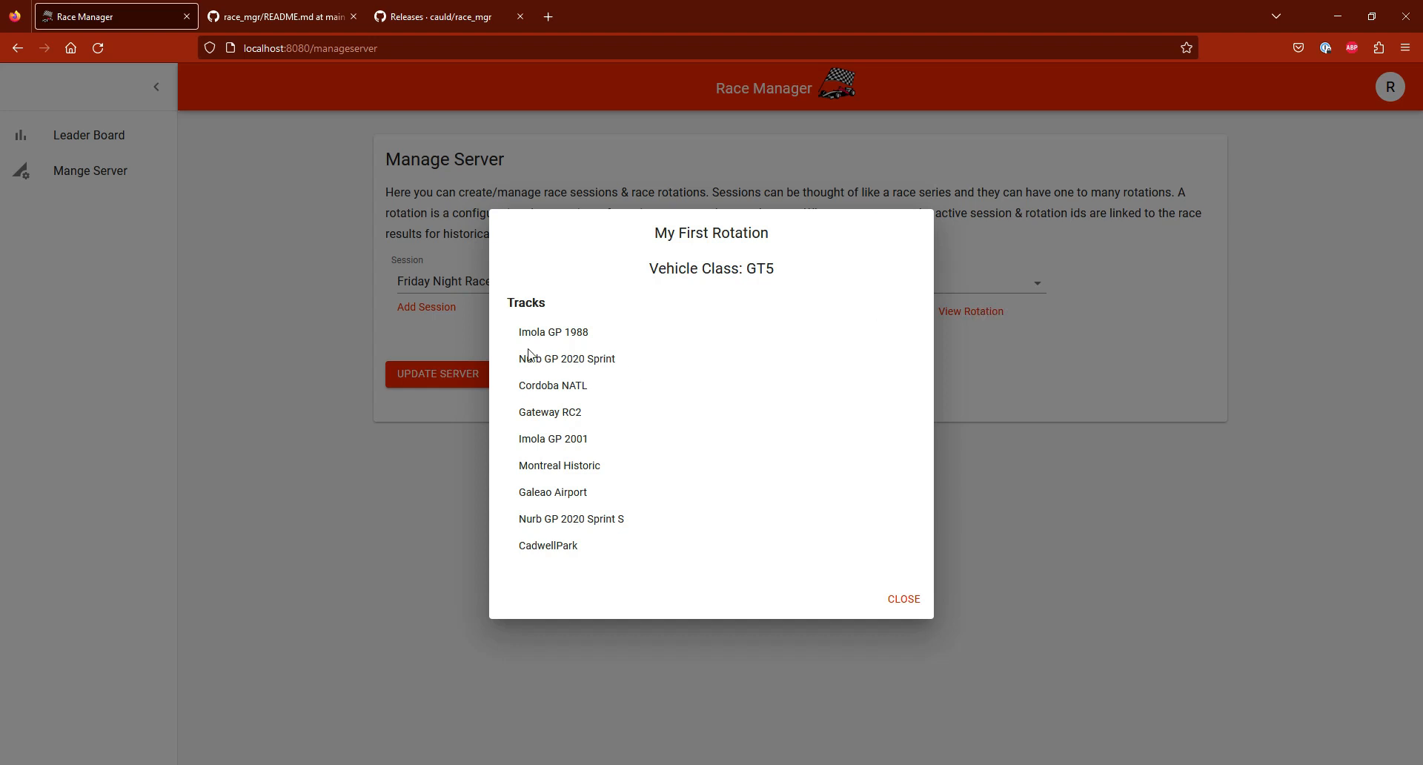
drag(601, 335, 531, 332)
double_click(760, 269)
click(705, 388)
click(903, 599)
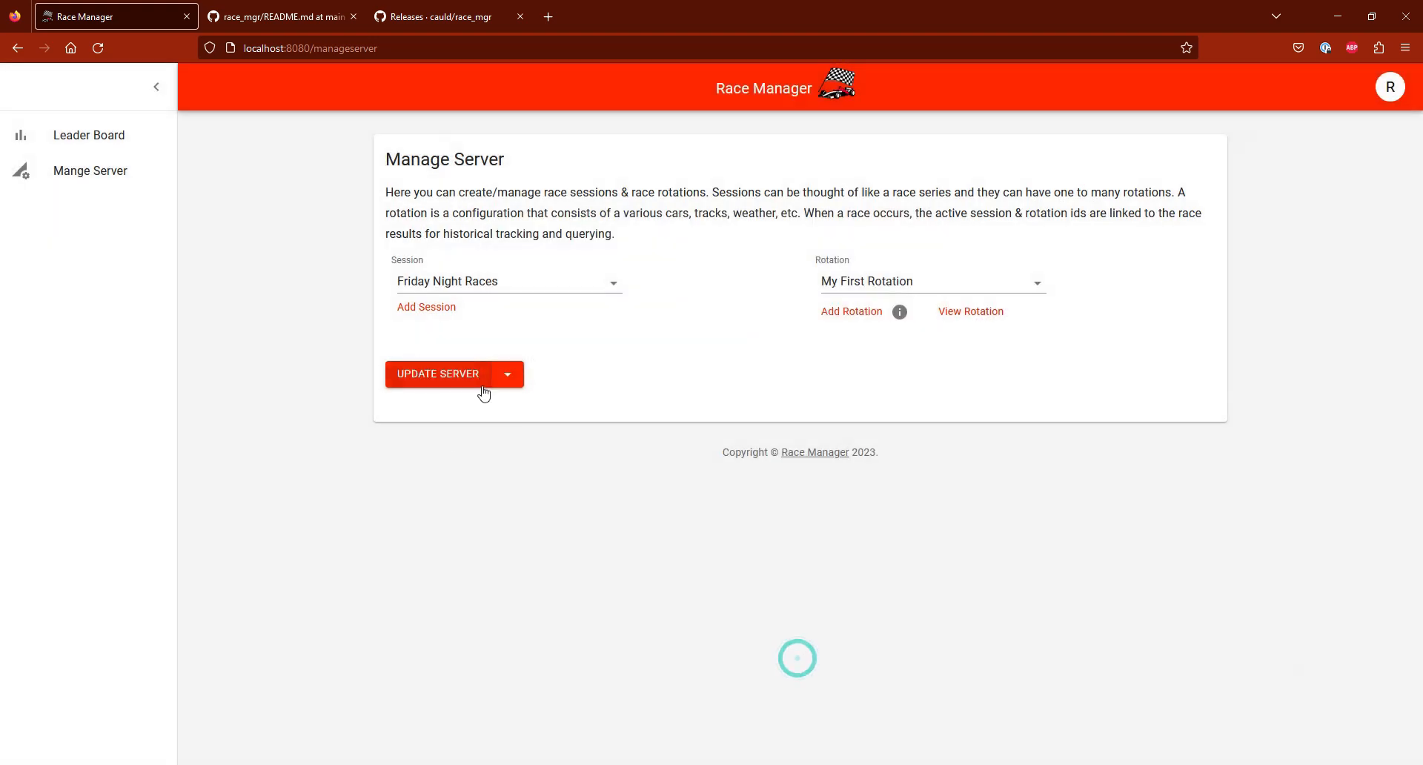
Step: Update the server with the Friday Night Races session and My First Rotation, and bring up the Race Manager console
click(508, 374)
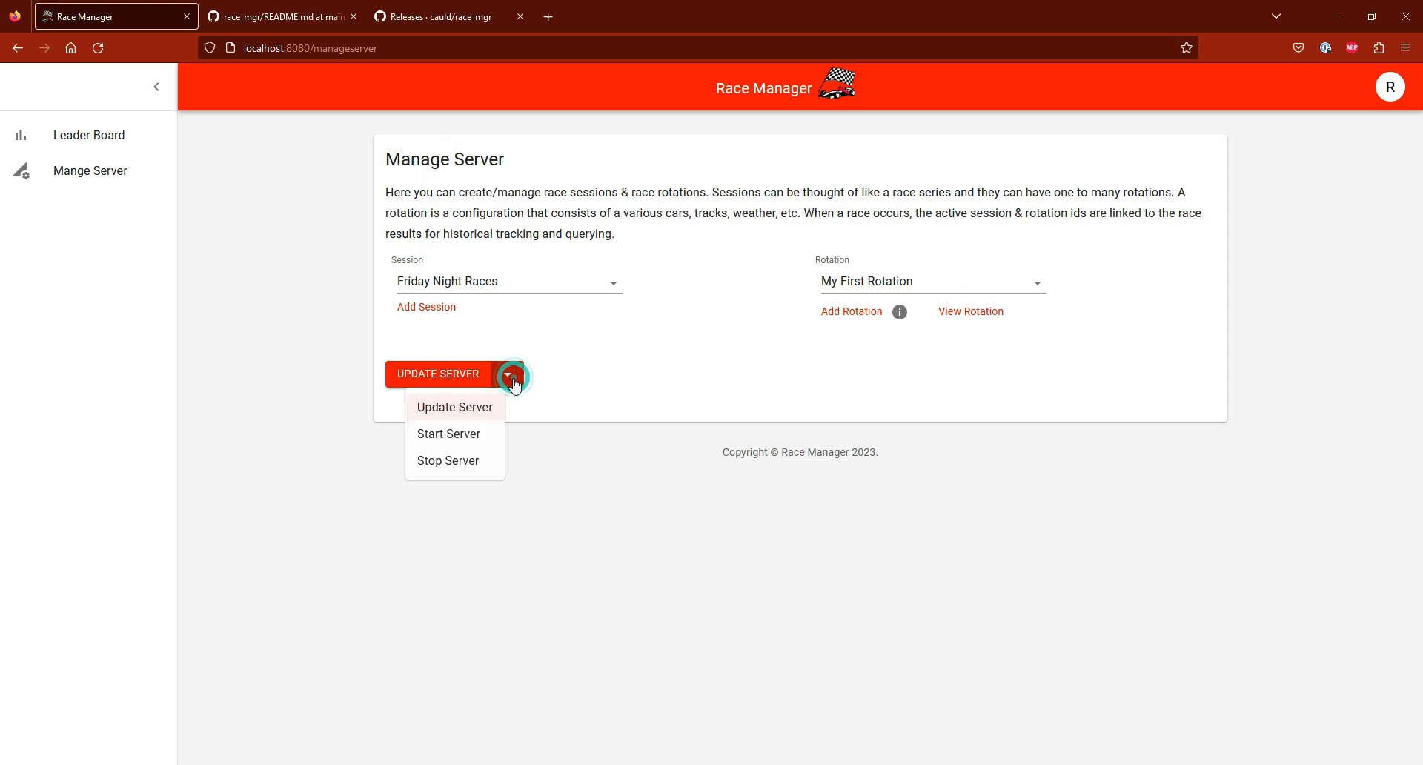
click(454, 409)
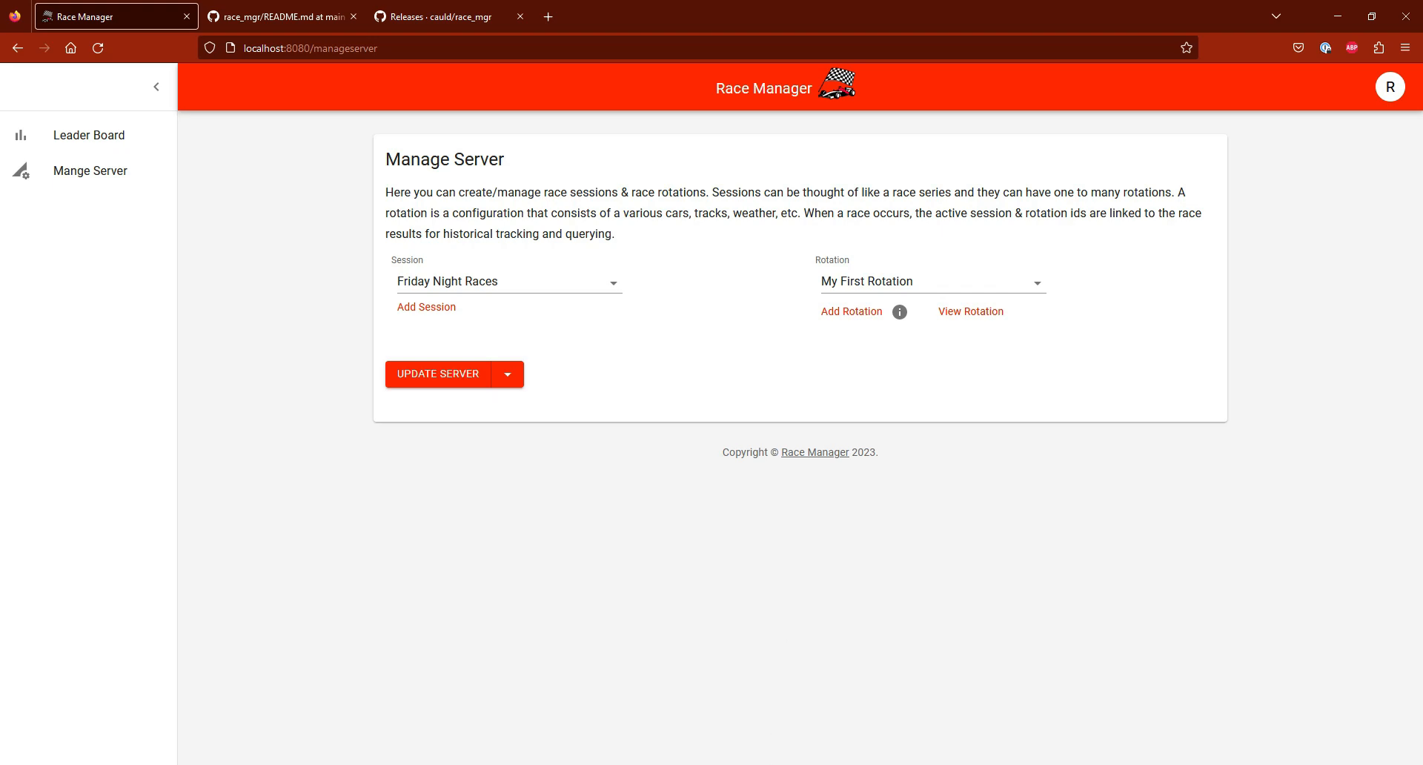
click(775, 764)
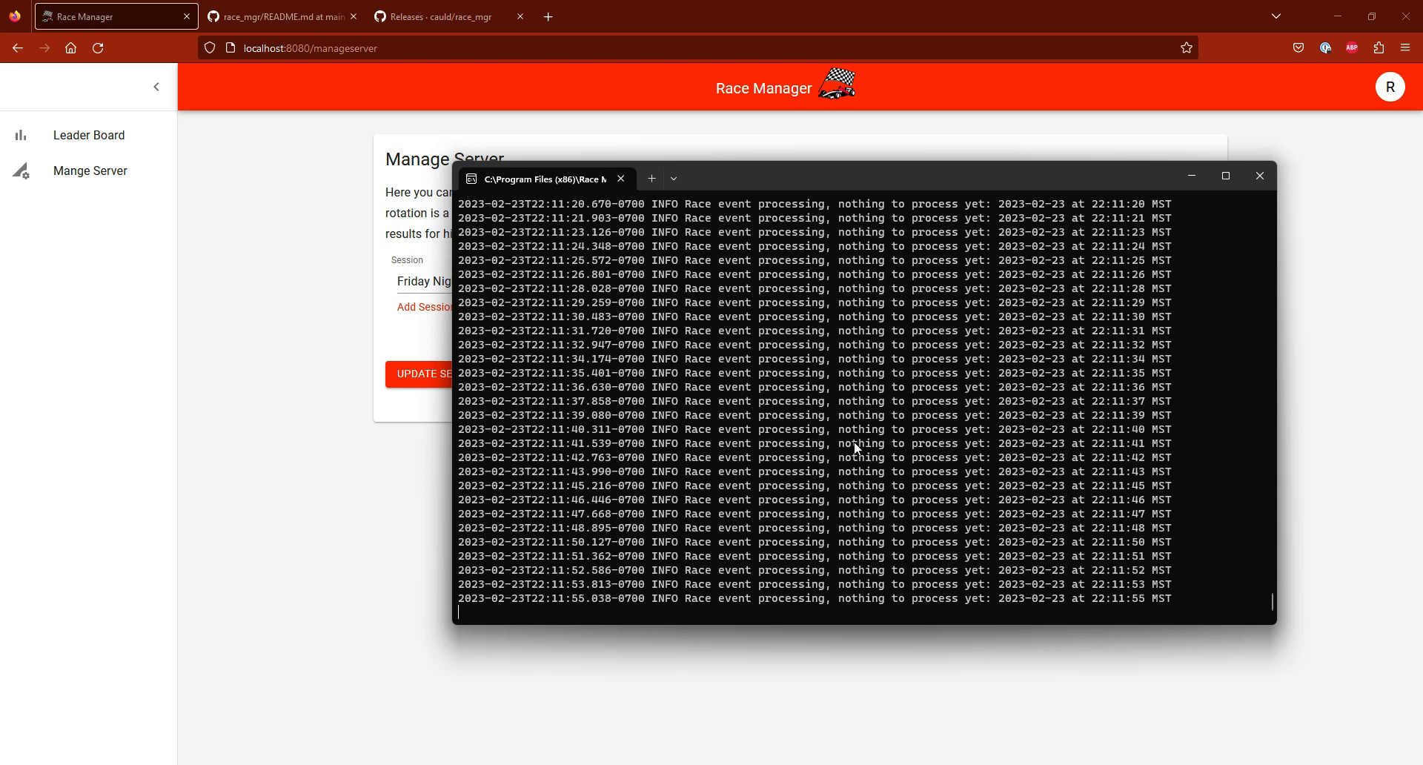
Step: Switch to MongoDB Compass, reconnect with the saved RaceMgr connection, inspect the racemgr database's collections, and return to the console
click(979, 764)
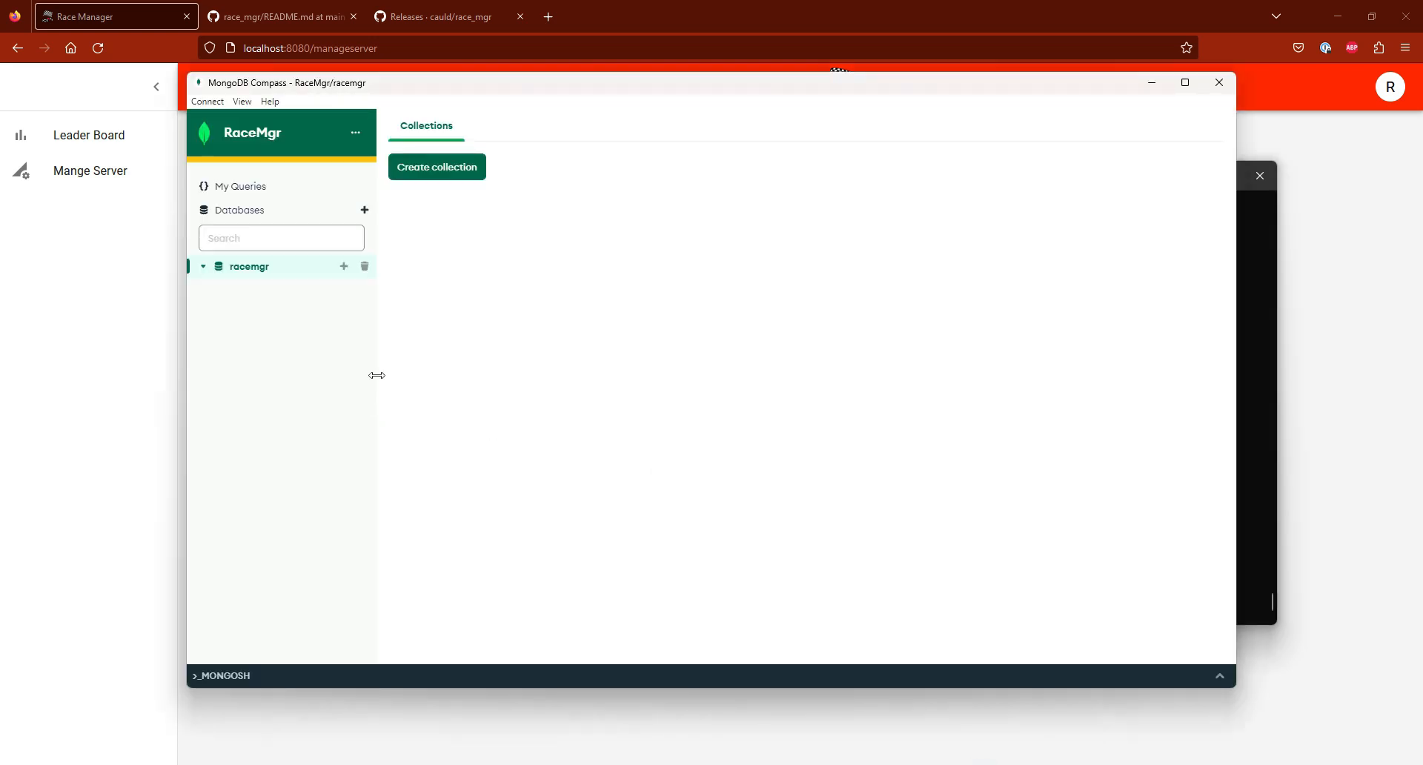
double_click(248, 277)
click(208, 101)
click(245, 143)
click(209, 102)
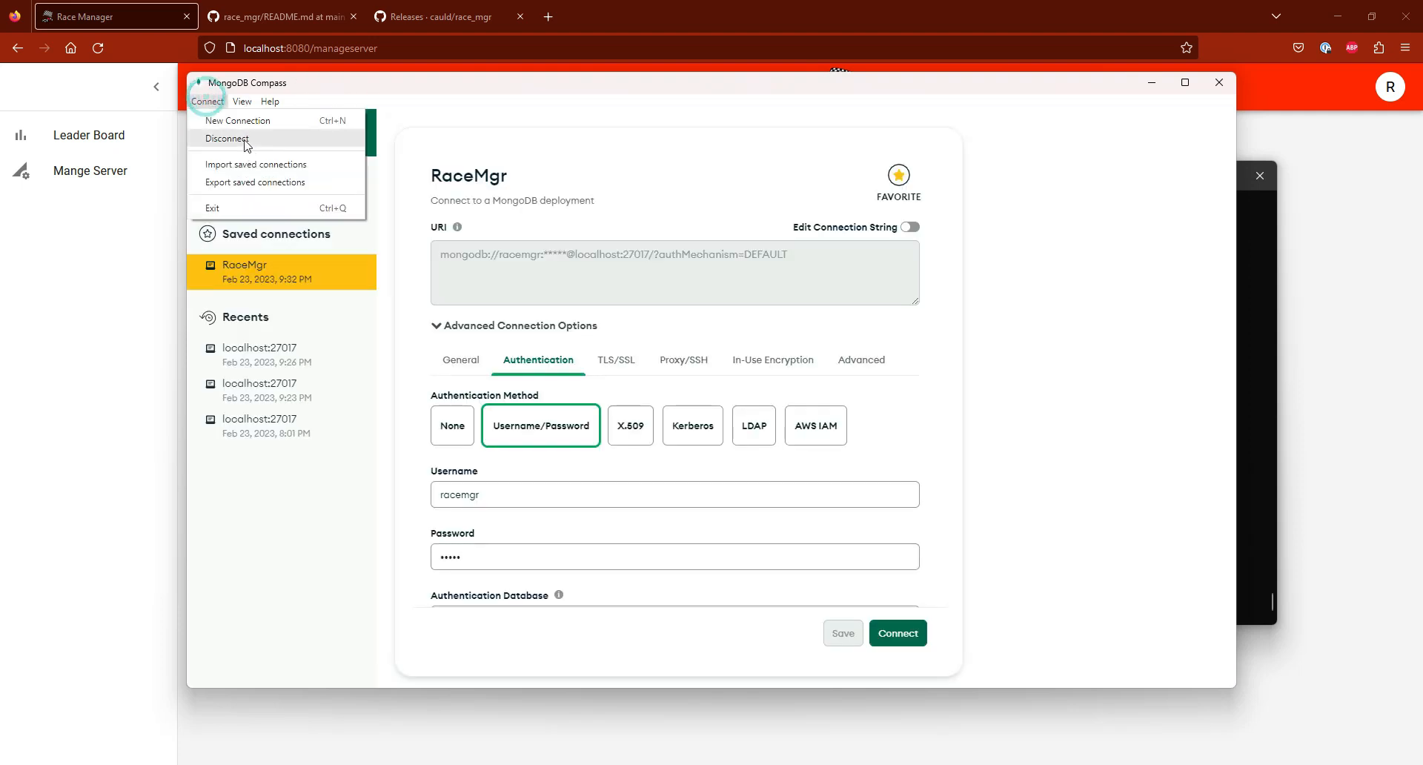
double_click(256, 271)
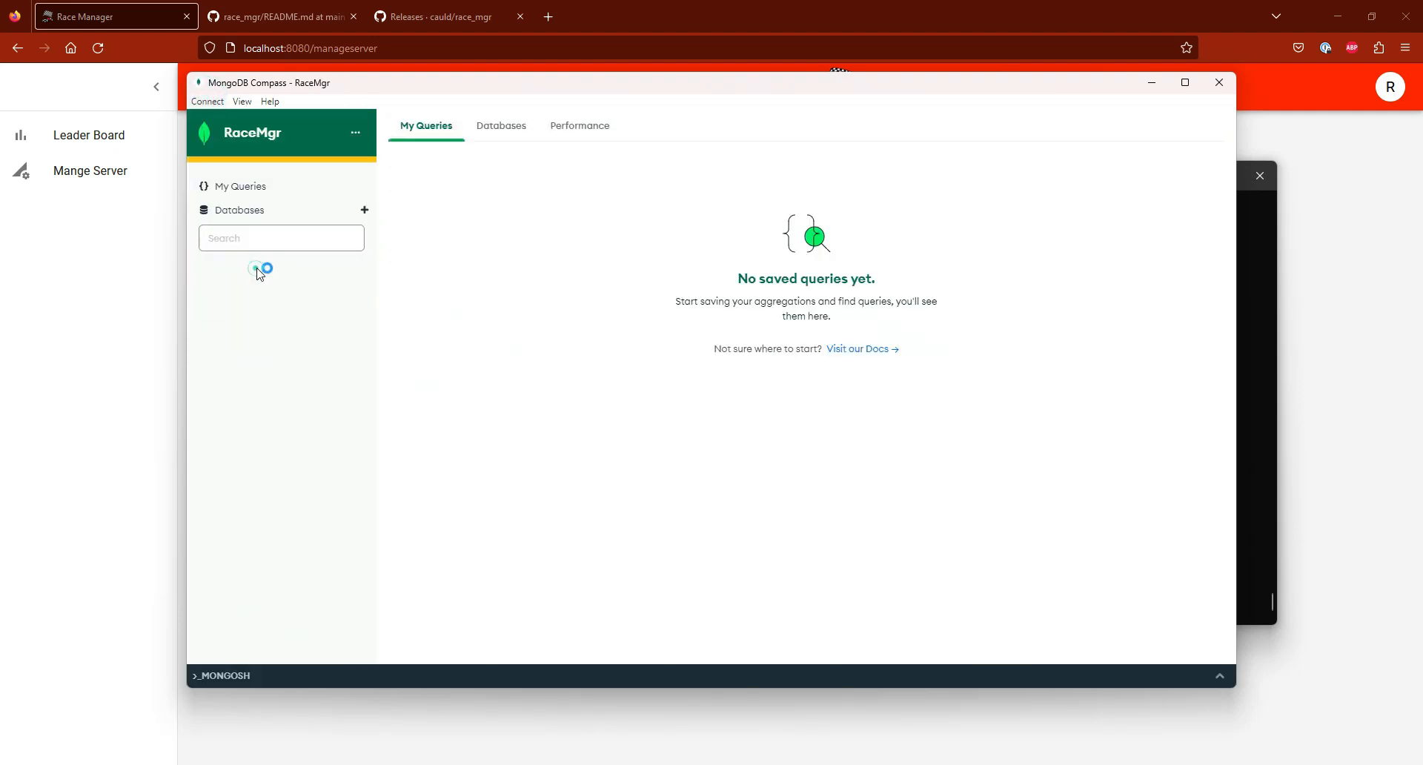
click(203, 268)
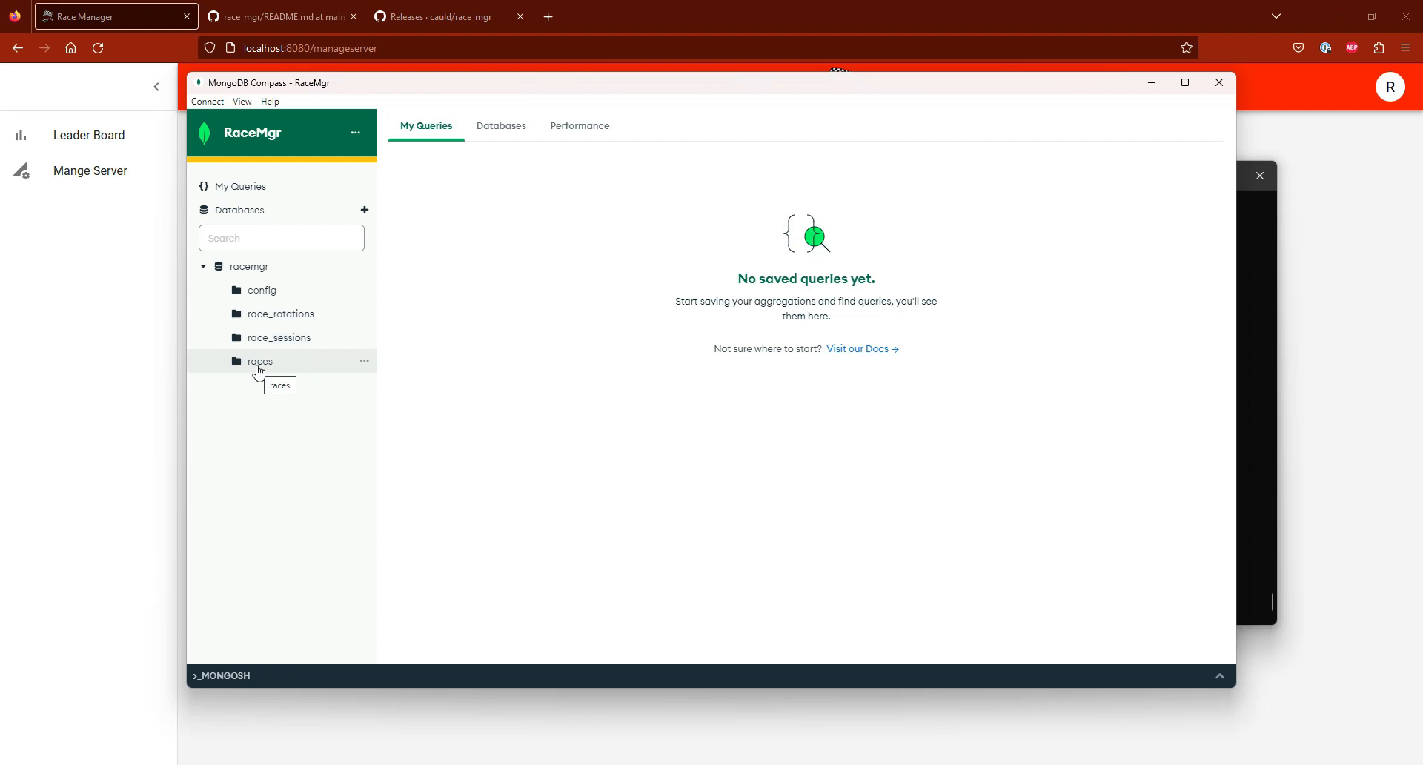
click(1260, 404)
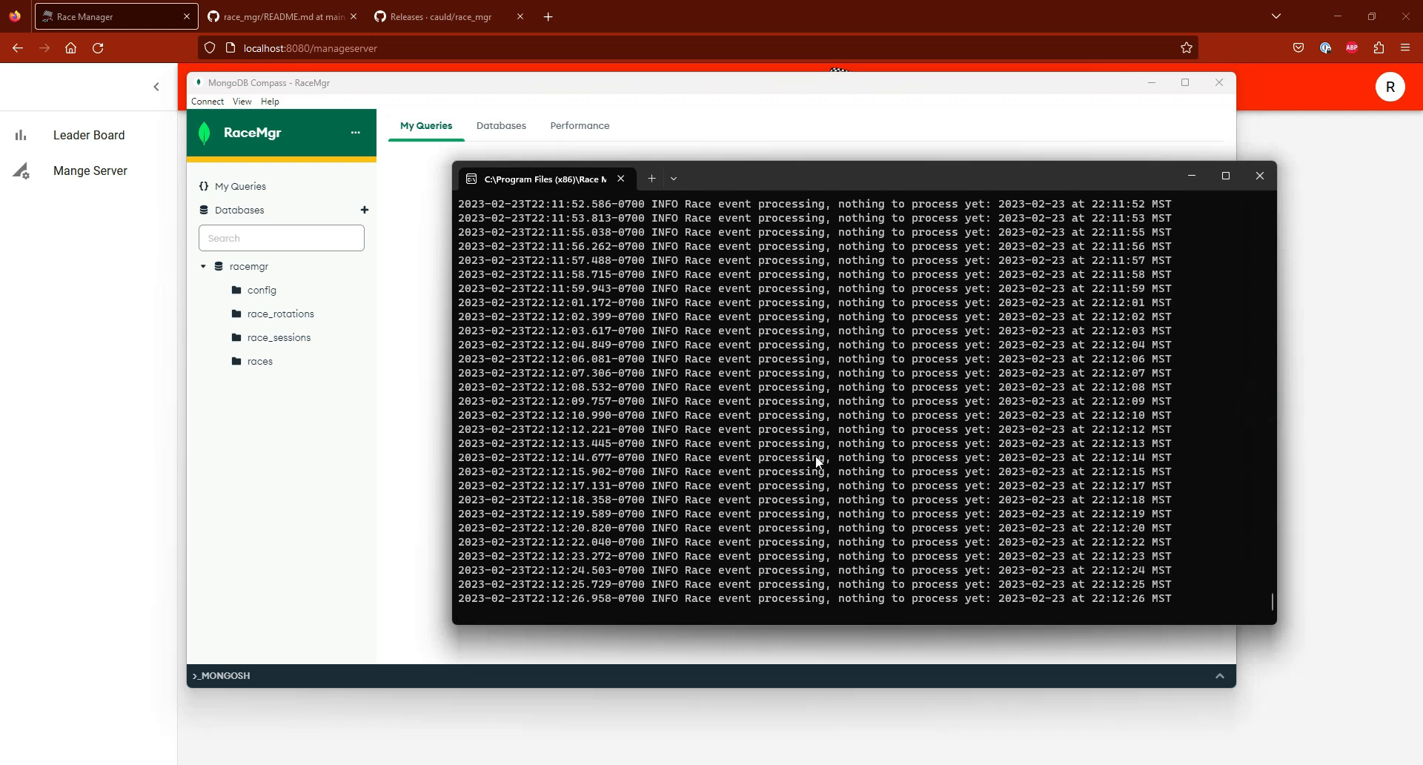